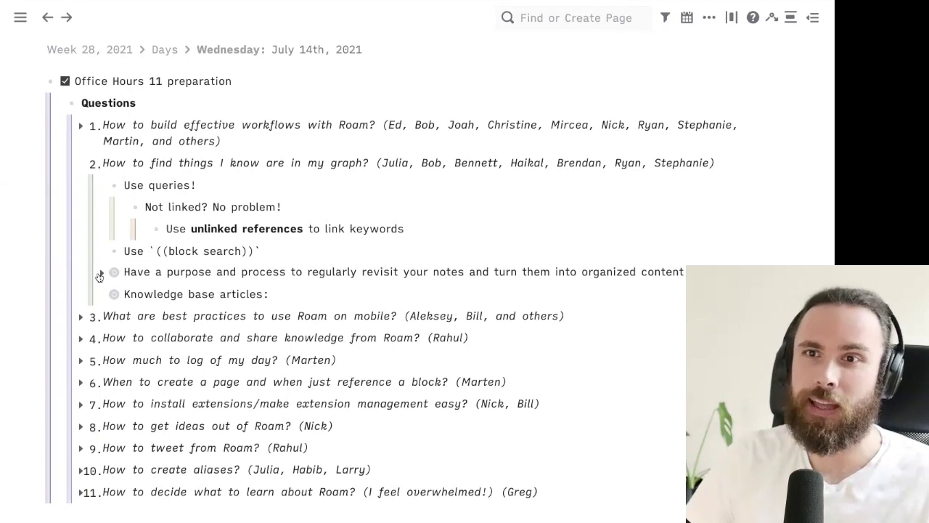
Expand the 'Have a purpose and process…' answer to show its CODE Framework example.
click(99, 276)
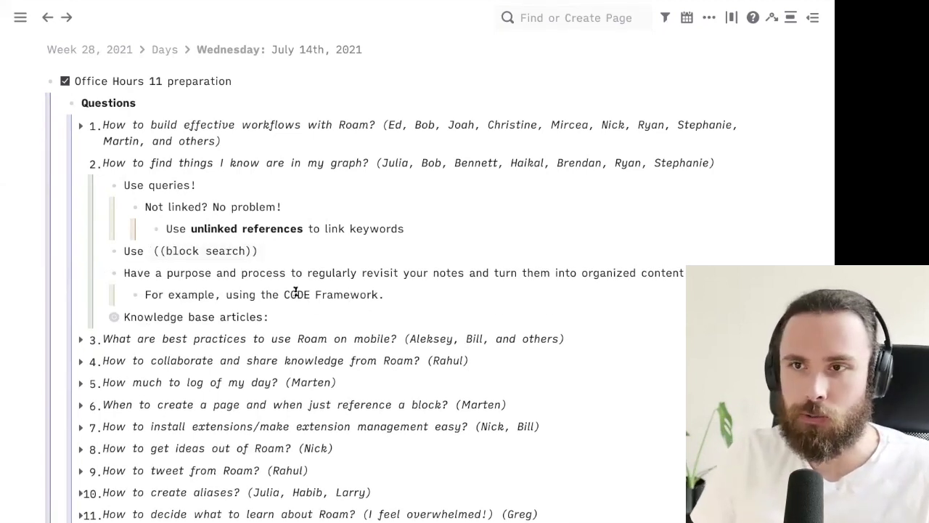
Expand 'Knowledge base articles:' and select its four article links, then bring up page search.
click(103, 320)
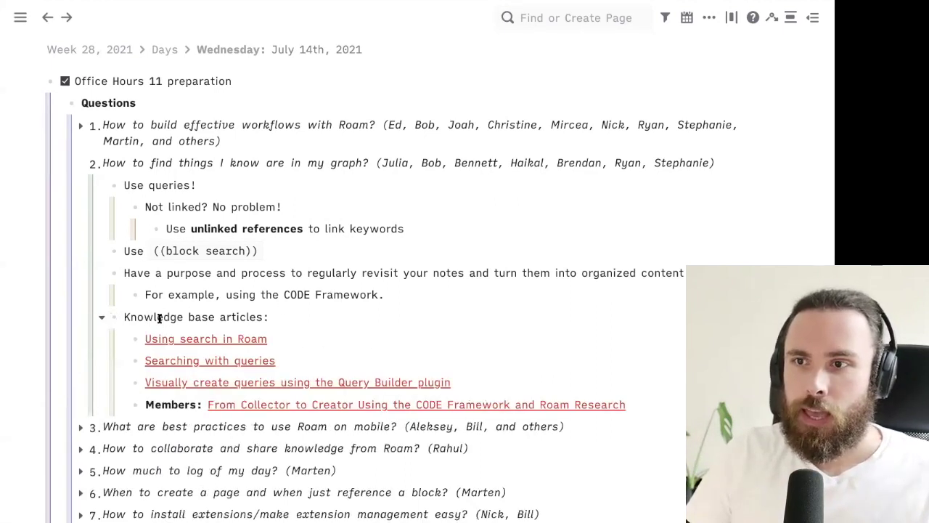
scroll(513, 362, down, 1)
drag(672, 373, 404, 304)
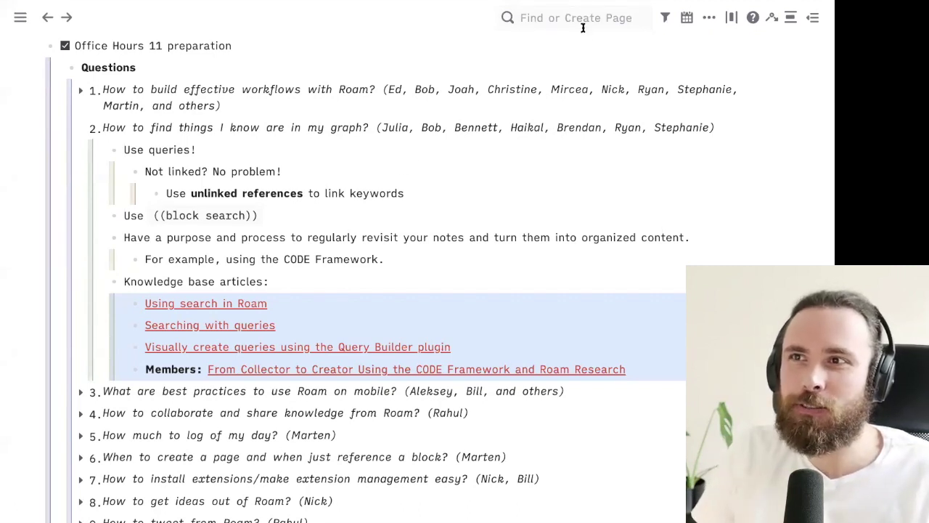
click(606, 27)
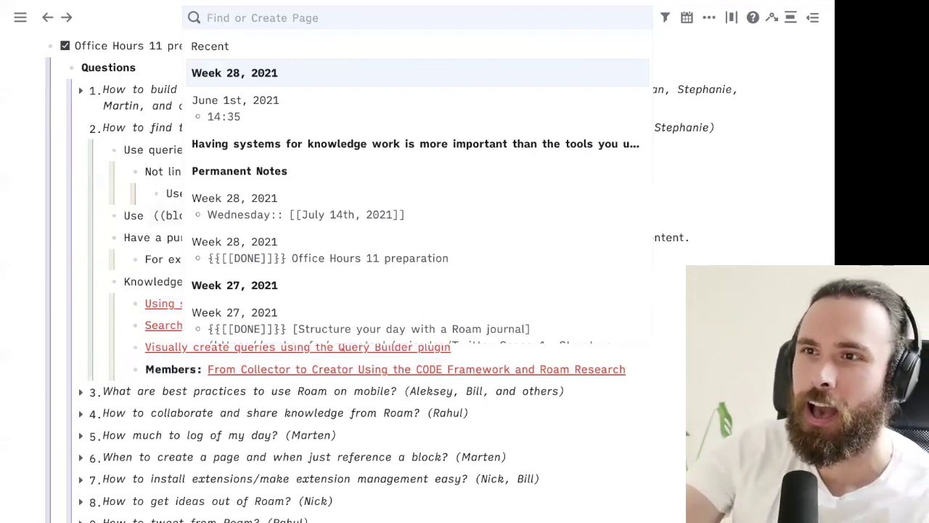
Search the graph for 'code framework', browse the Members and tweets results, then dismiss them.
text(code)
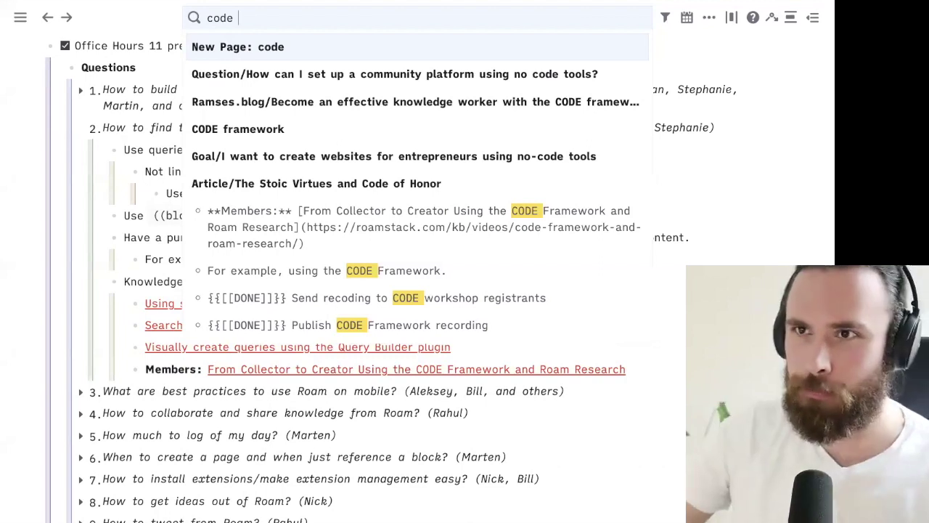
text(framewo)
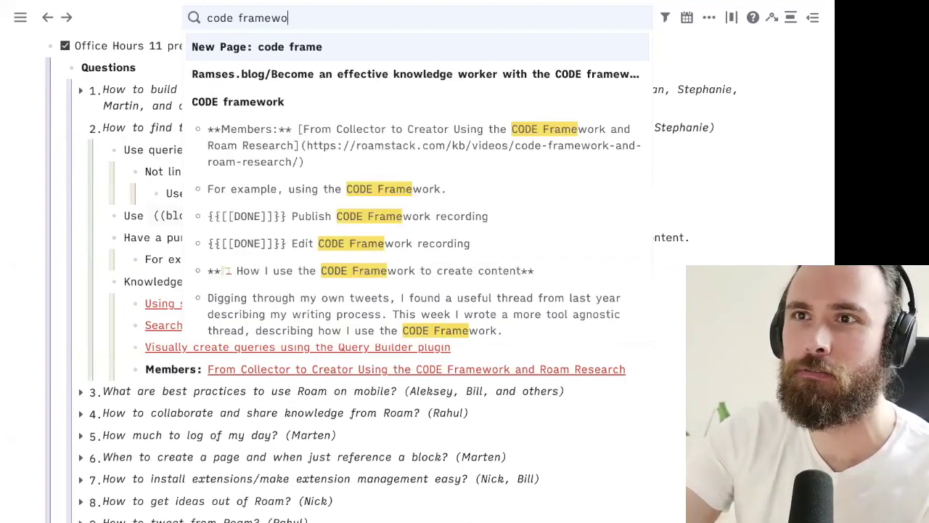
text(rk)
key(Down)
key(Down)
key(Down)
key(Down)
key(Down)
key(Down)
key(Down)
key(Down)
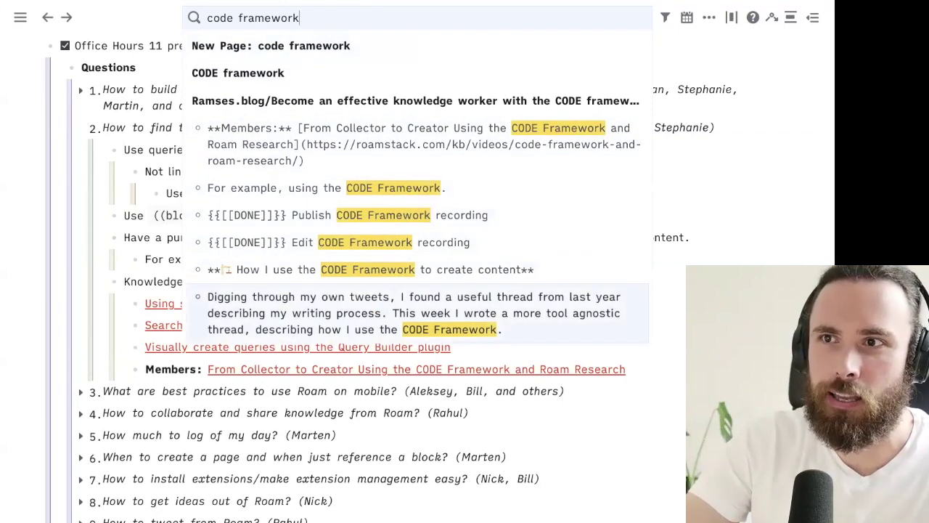
key(Down)
key(Down)
key(Up)
key(Up)
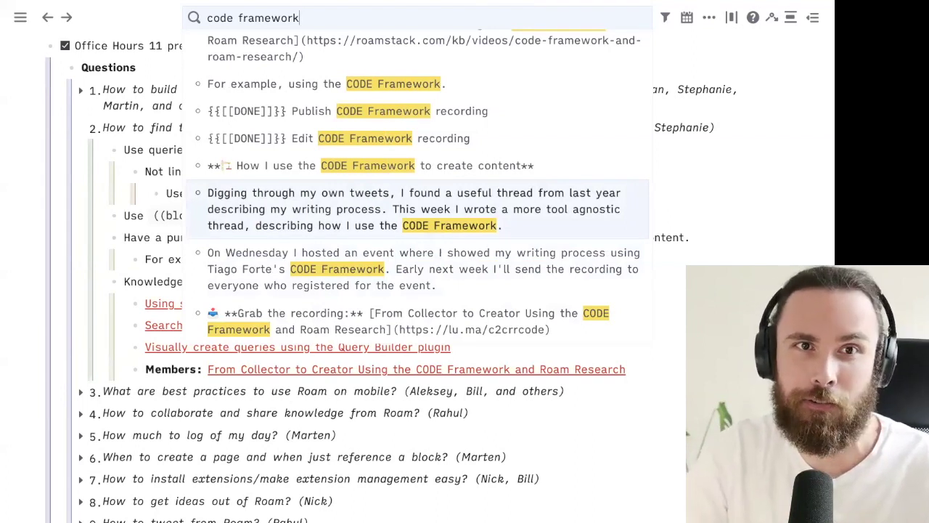
key(Escape)
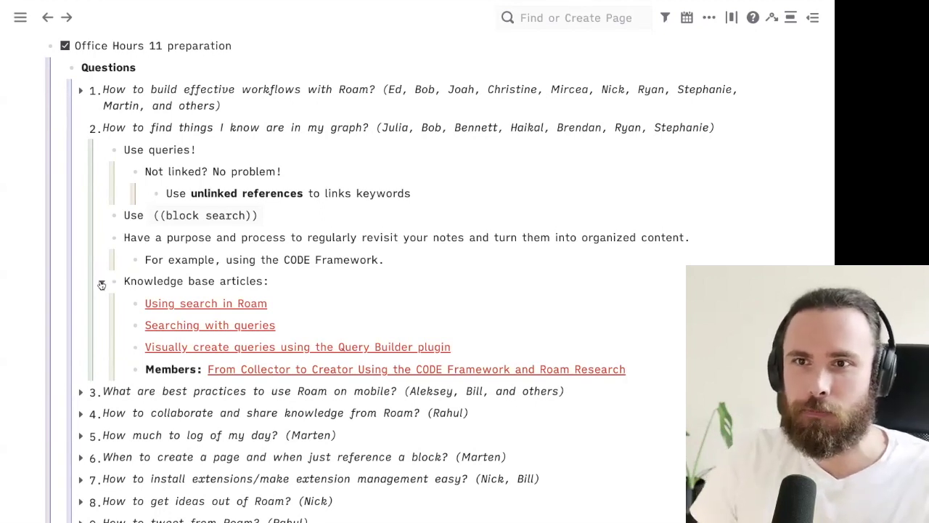
Collapse the Knowledge base articles list, then fold question 2 back to its title.
click(100, 284)
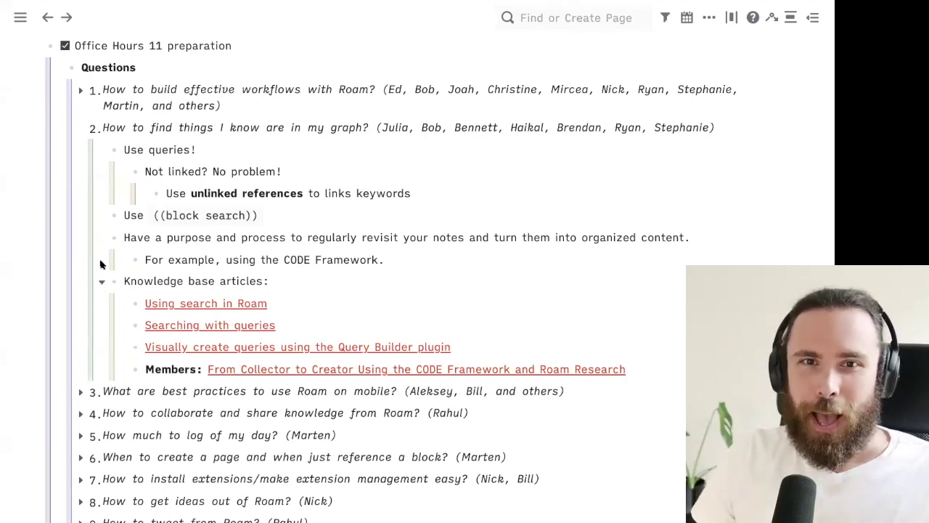
click(79, 129)
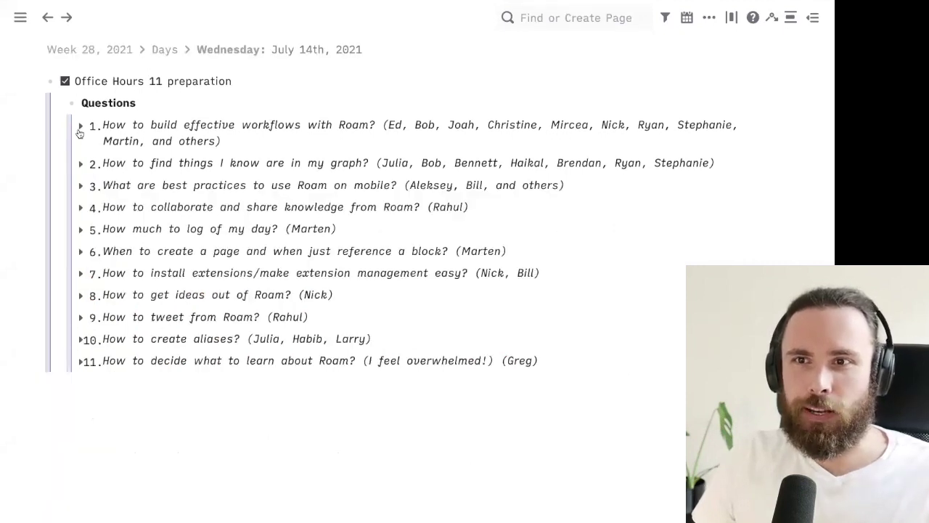
Expand question 3 on mobile best practices and reopen its Apps and services group.
click(81, 187)
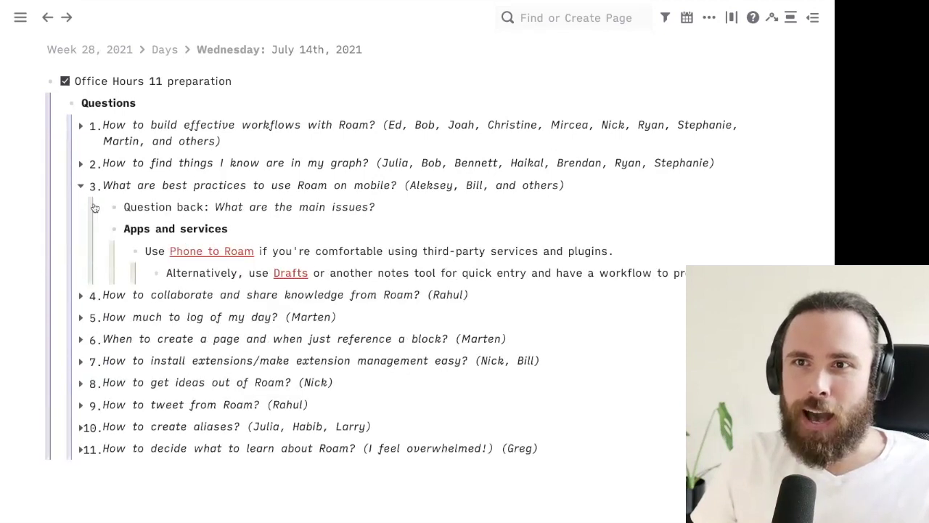
click(102, 229)
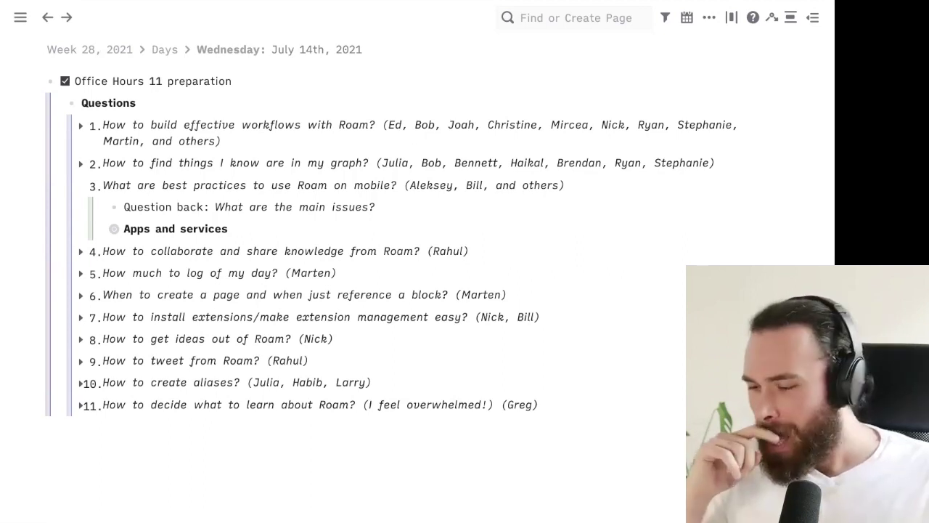
click(101, 230)
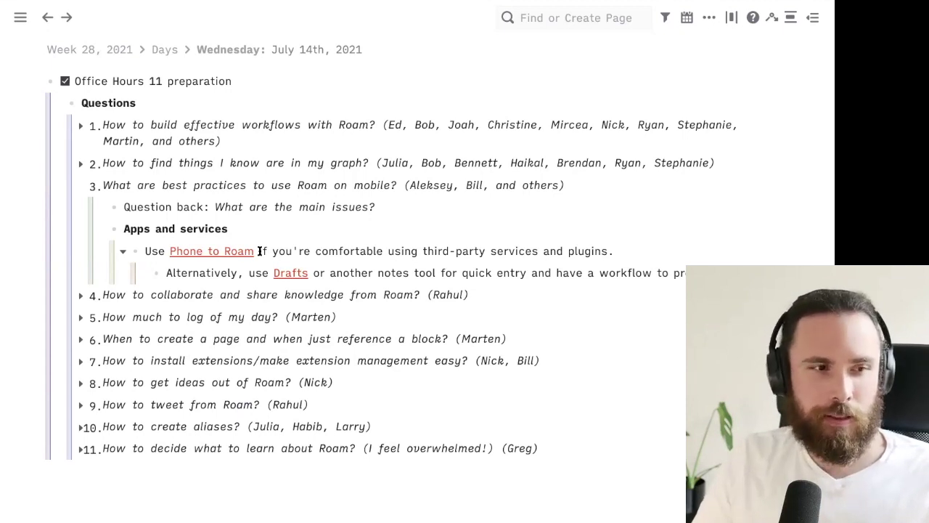
Reveal and select the phonetoroam.com address in the Phone to Roam line.
click(259, 254)
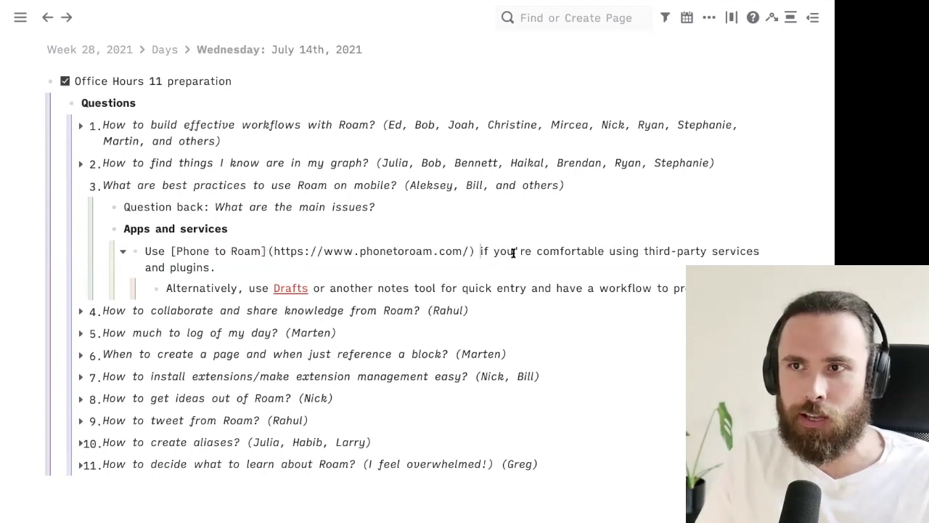
click(471, 251)
drag(470, 252, 276, 252)
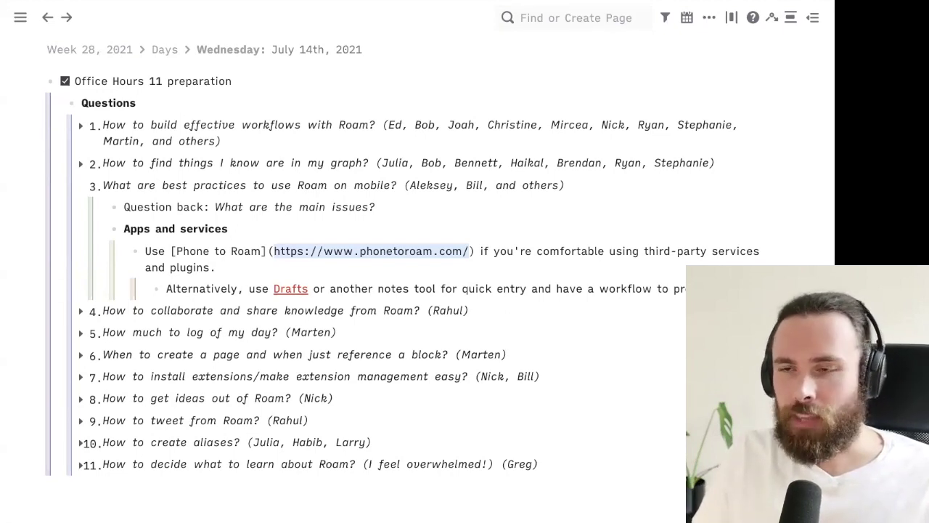
Select the getdrafts.com address on the Drafts line, then fold the Apps and services group.
click(392, 287)
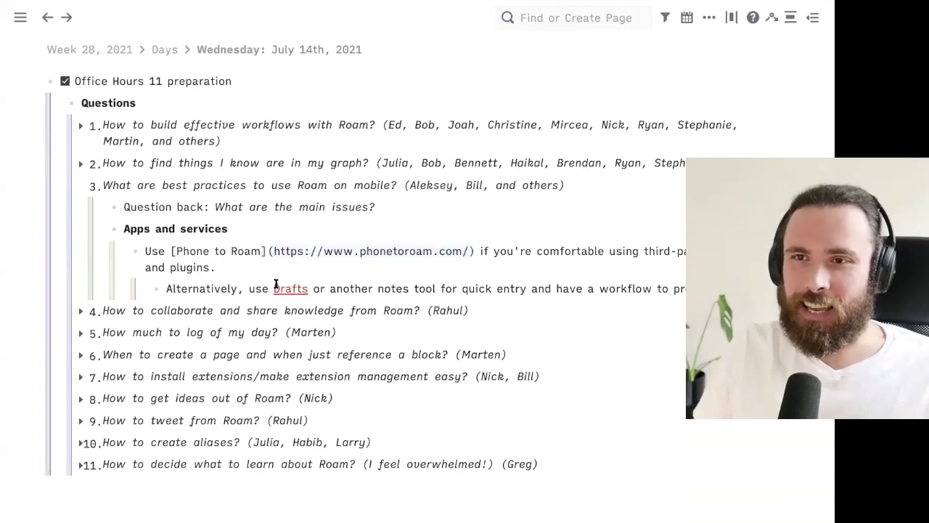
drag(467, 273, 328, 272)
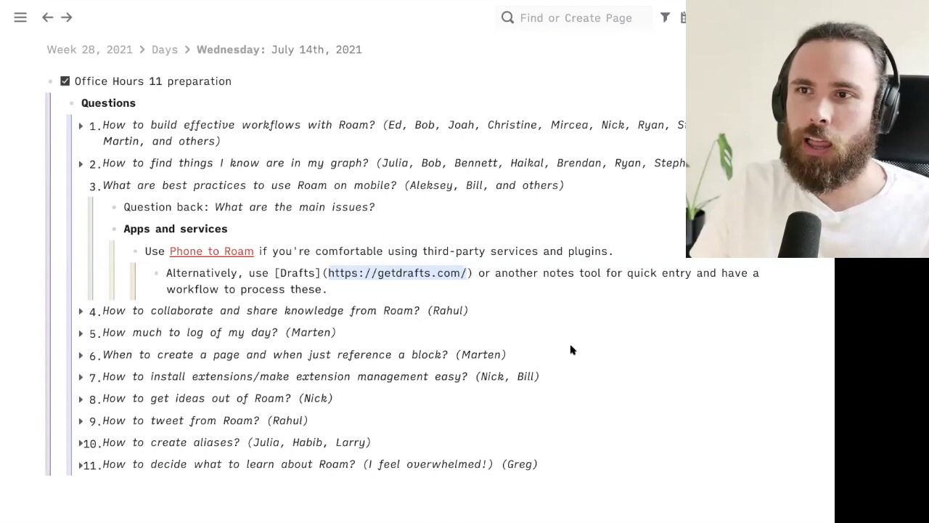
click(812, 304)
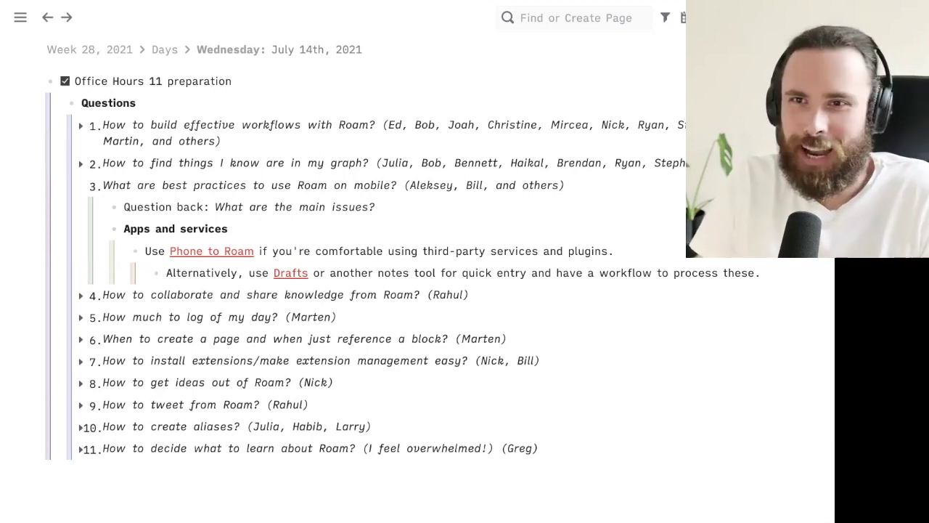
click(374, 250)
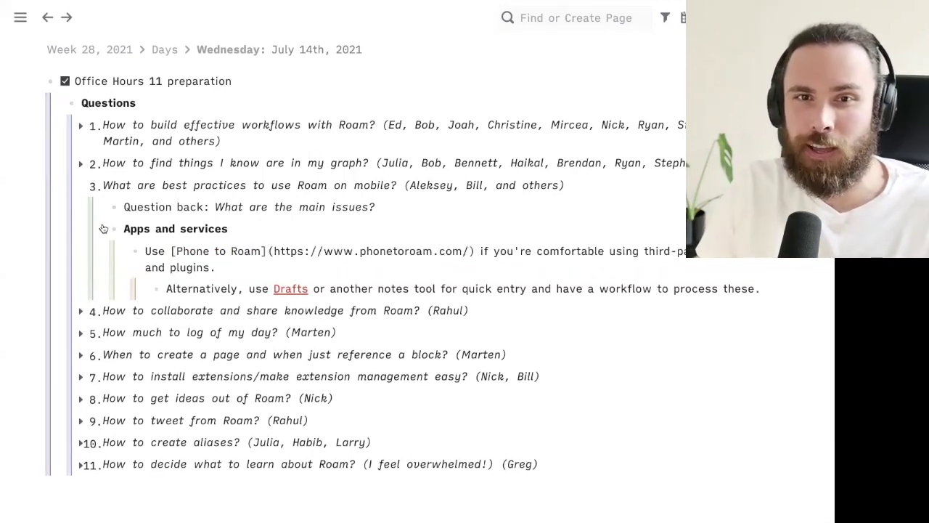
click(103, 228)
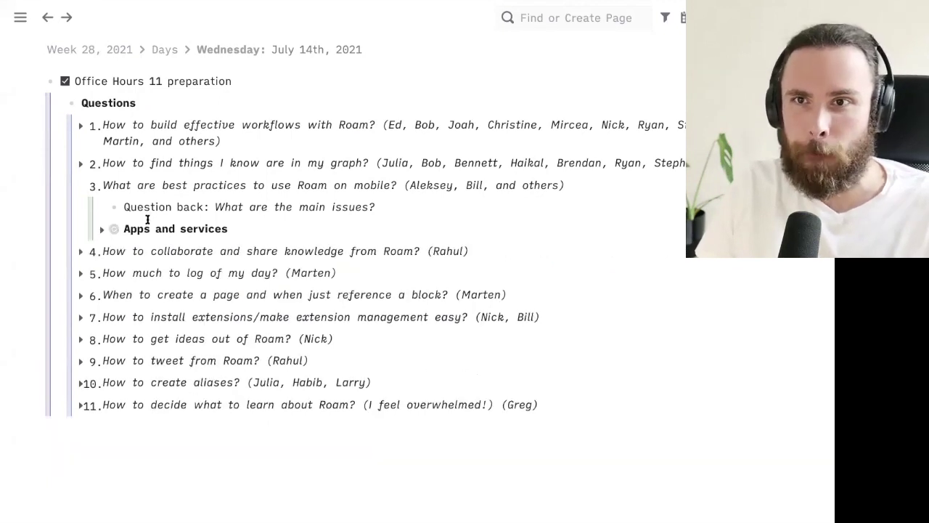
Fold question 3's answers and place the cursor in question 4's block.
click(80, 188)
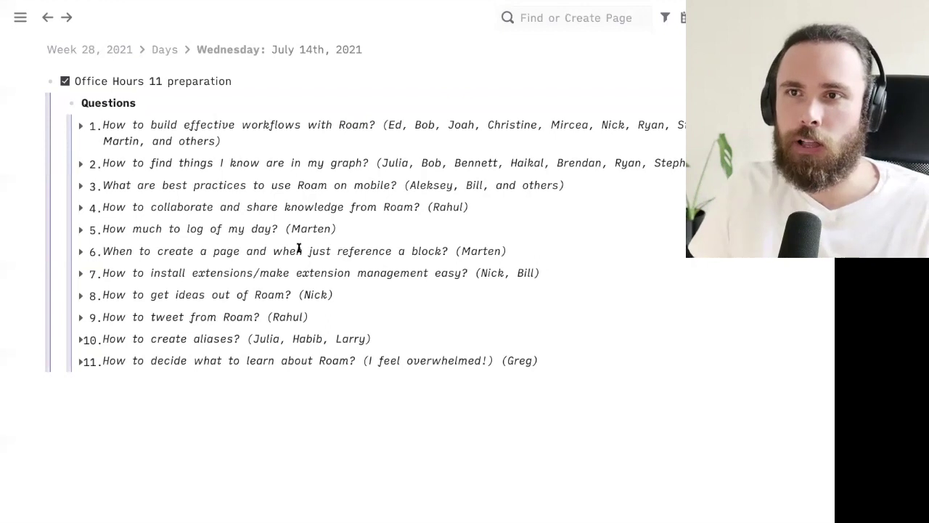
click(398, 204)
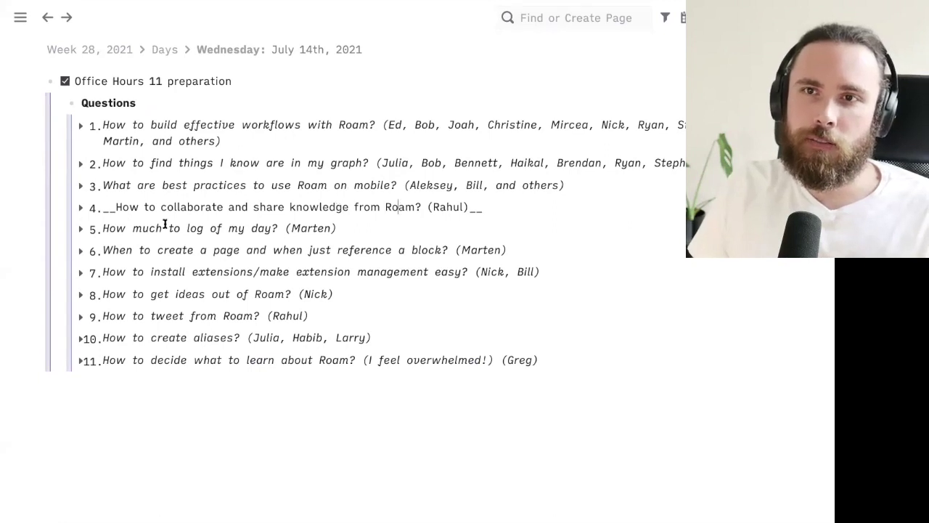
Expand question 4 to show Roam Book Club and Roam for teamwork, keeping Overall advice folded.
click(79, 209)
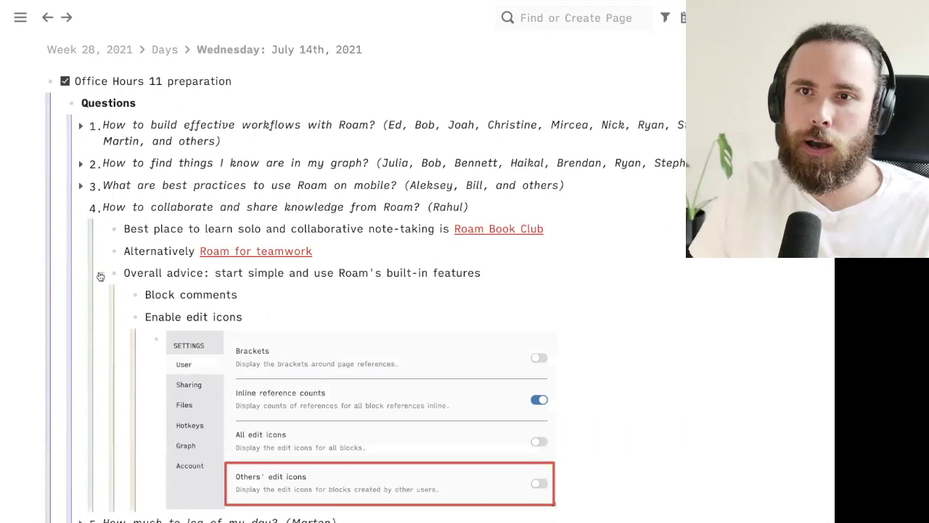
click(100, 276)
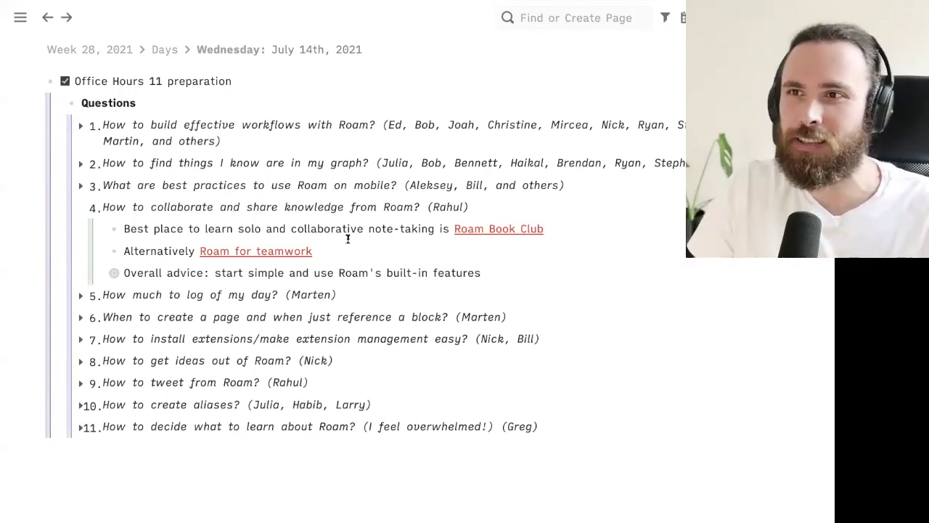
click(601, 226)
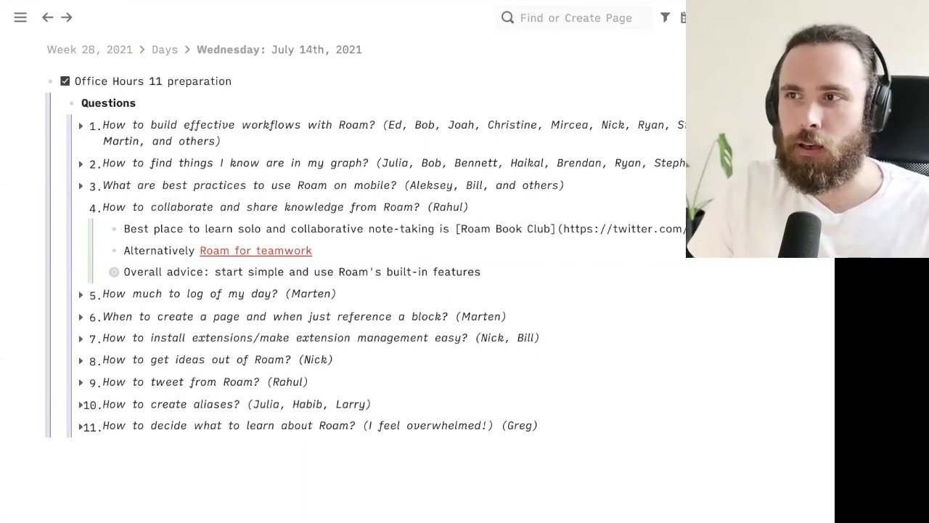
drag(610, 218, 561, 228)
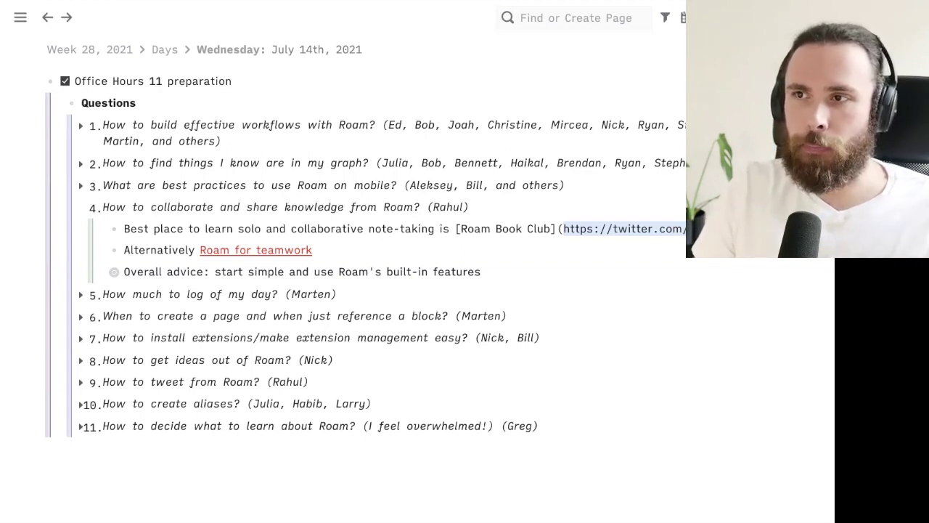
key(Escape)
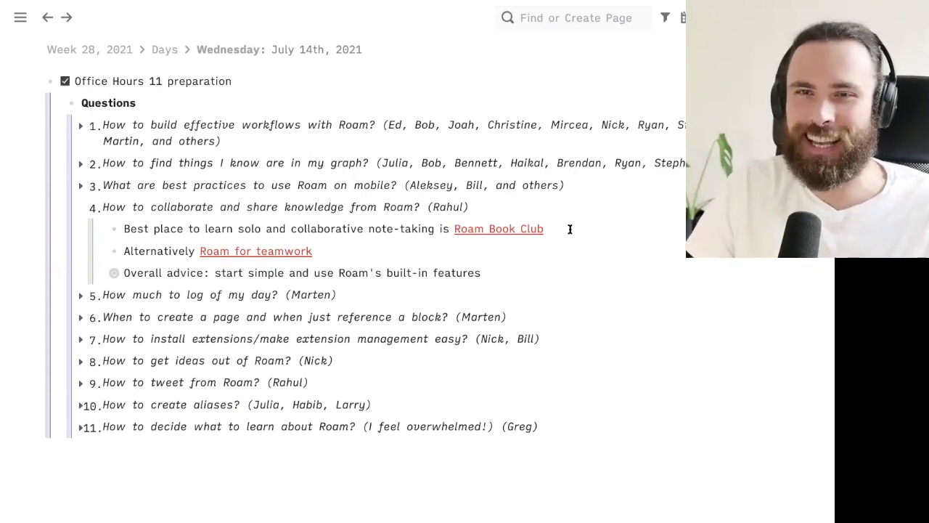
Show the Roam for teamwork markdown and select its roamresearch.com multiplayer knowledge bases URL.
click(467, 247)
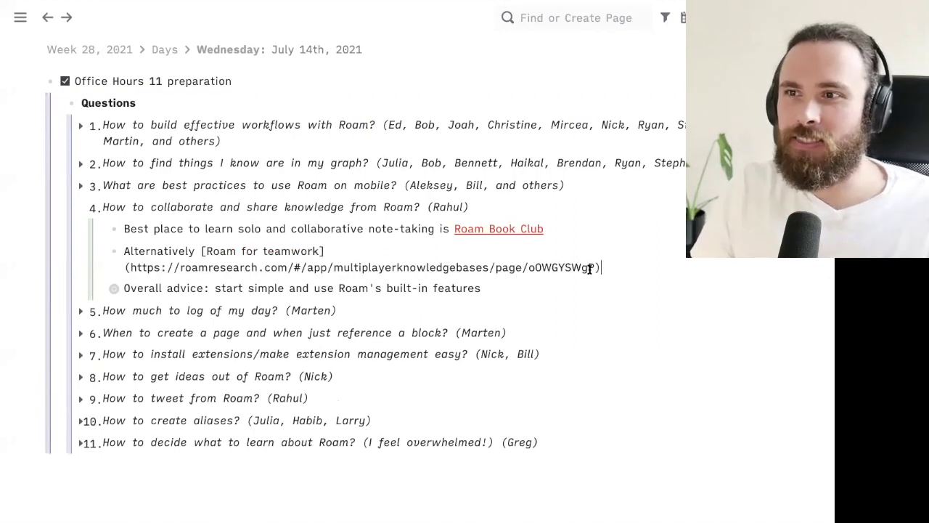
drag(593, 266, 127, 270)
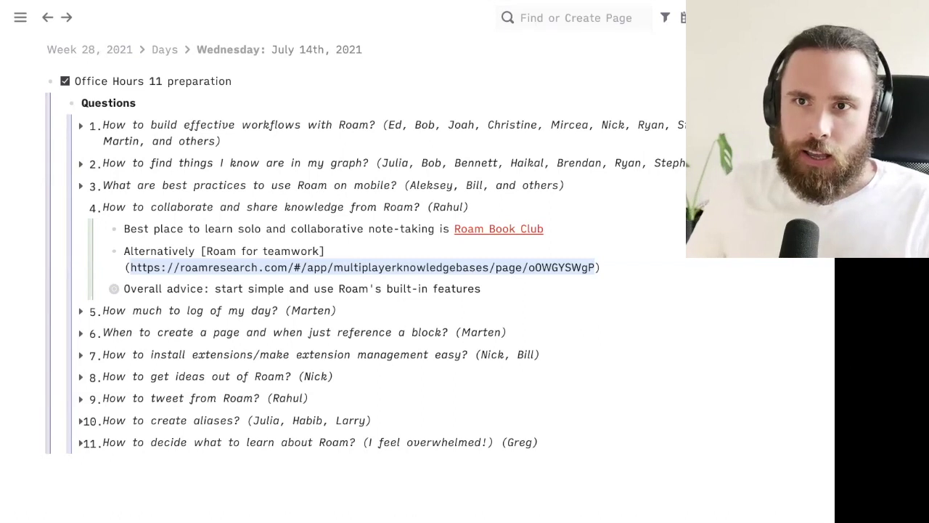
Expand Overall advice to show the Block comments and Enable edit icons tips with screenshot.
click(114, 288)
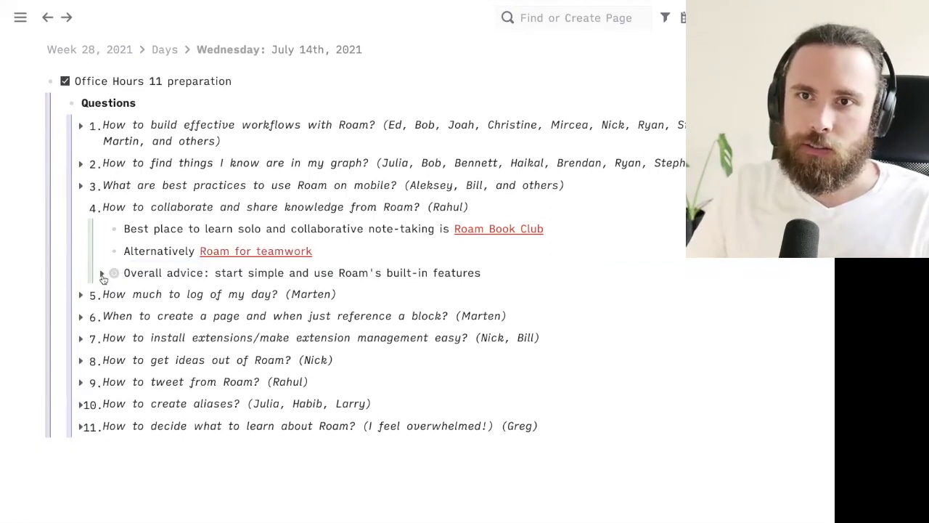
click(102, 275)
scroll(595, 300, down, 1)
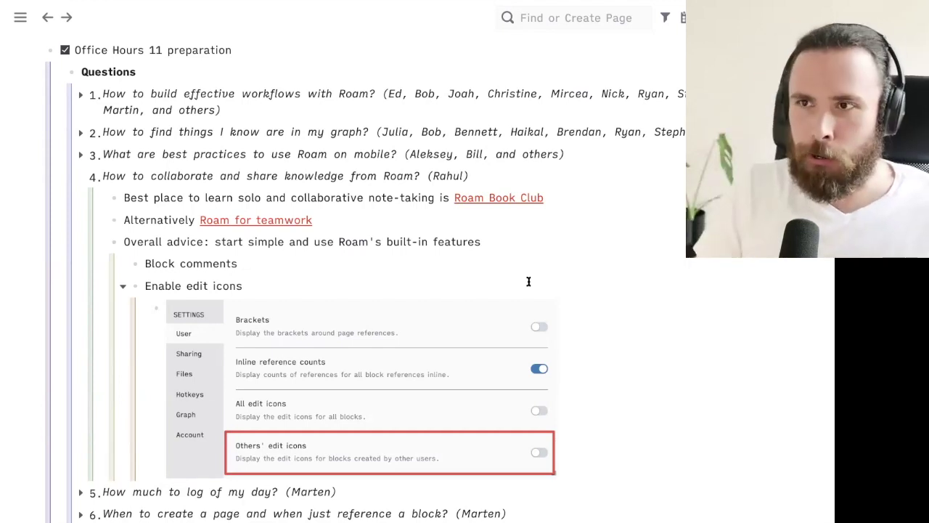
click(268, 269)
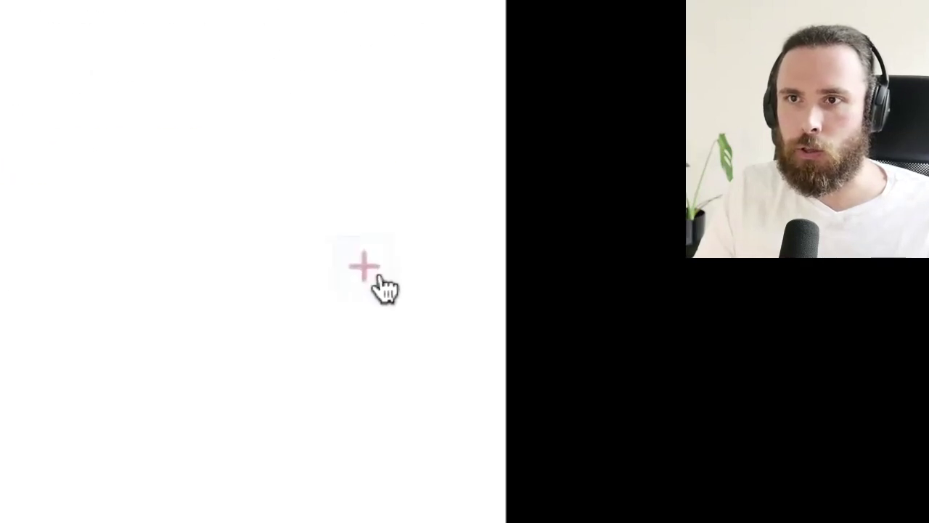
Add the comment 'Comment' to the Block comments tip, then preview and hide it from its reference count.
click(378, 277)
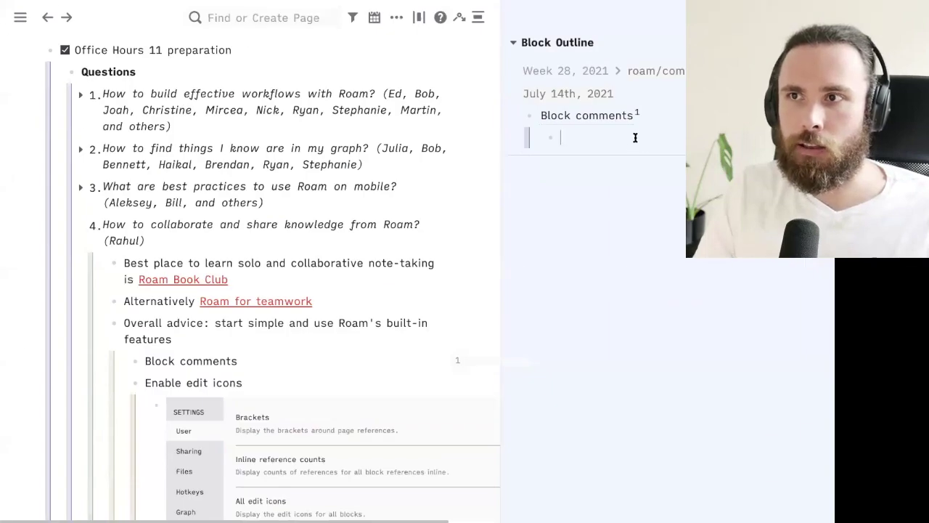
text(Comment)
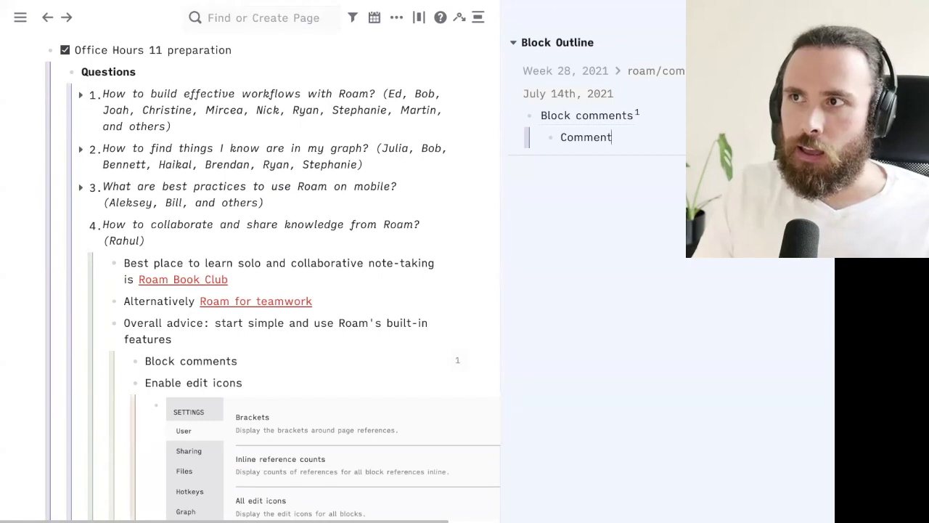
key(ctrl+shift+backslash)
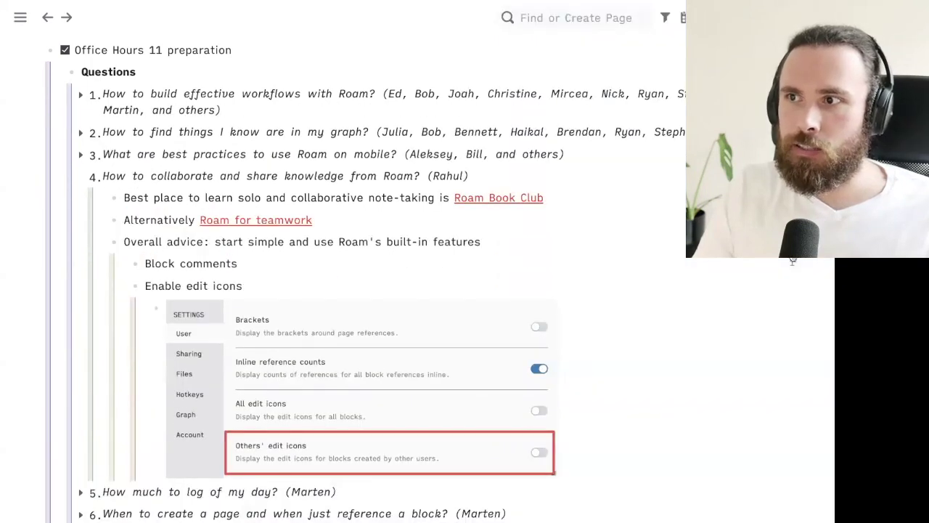
click(792, 265)
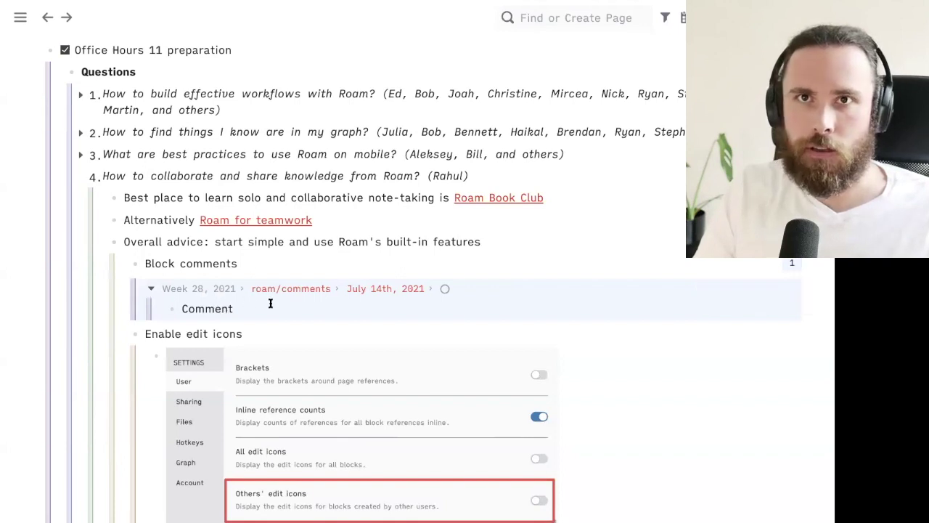
click(794, 262)
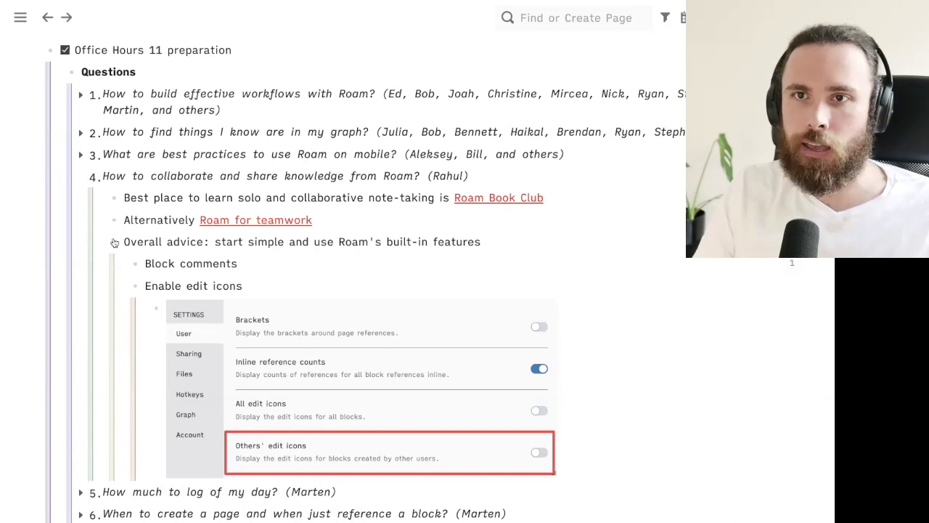
mouse_move(115, 245)
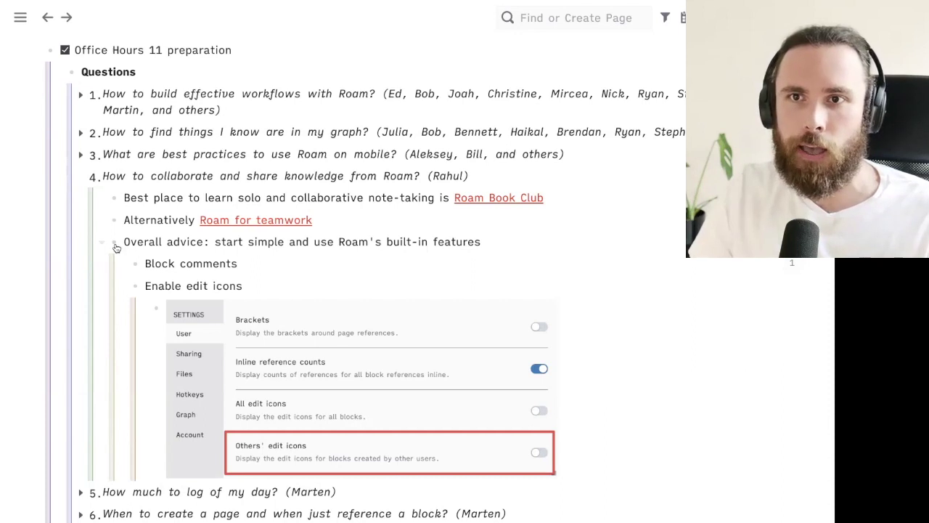
mouse_move(116, 248)
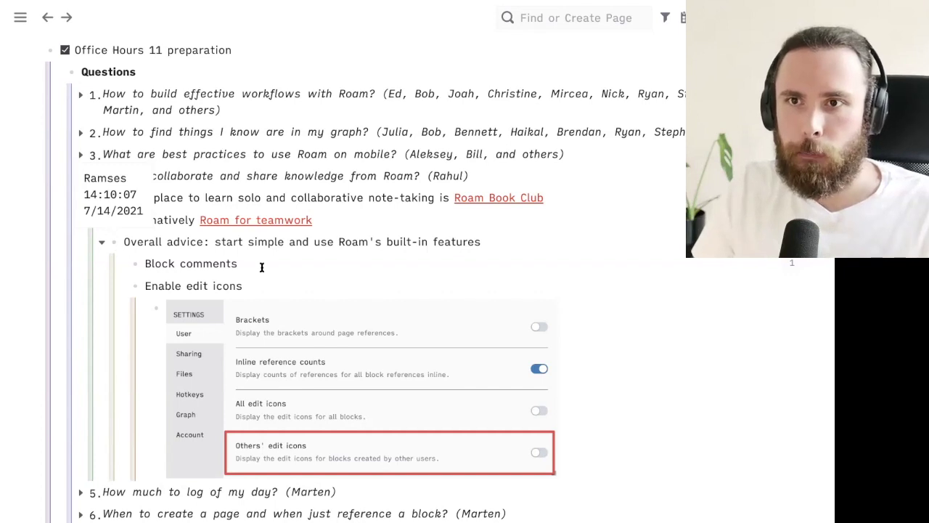
scroll(268, 273, down, 1)
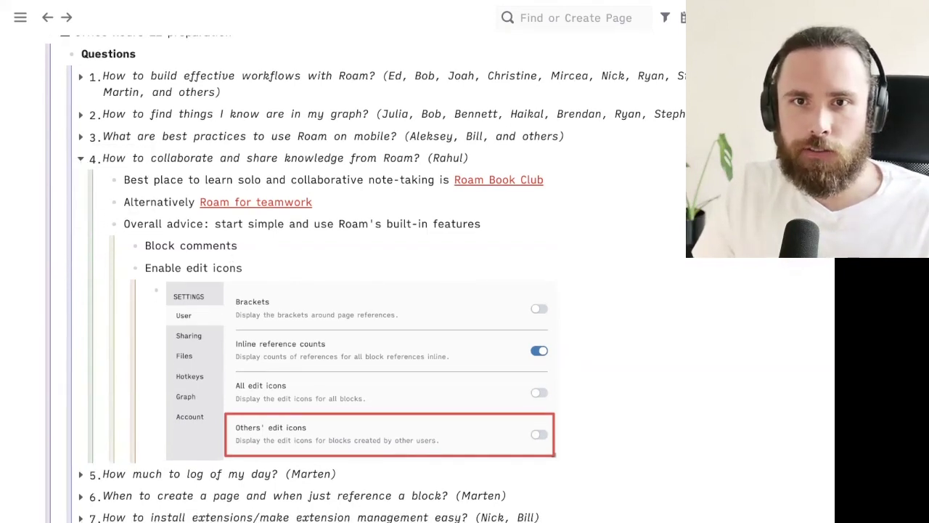
Collapse question 4, expand question 5, and put the cursor in its 'Start small!' block.
click(82, 159)
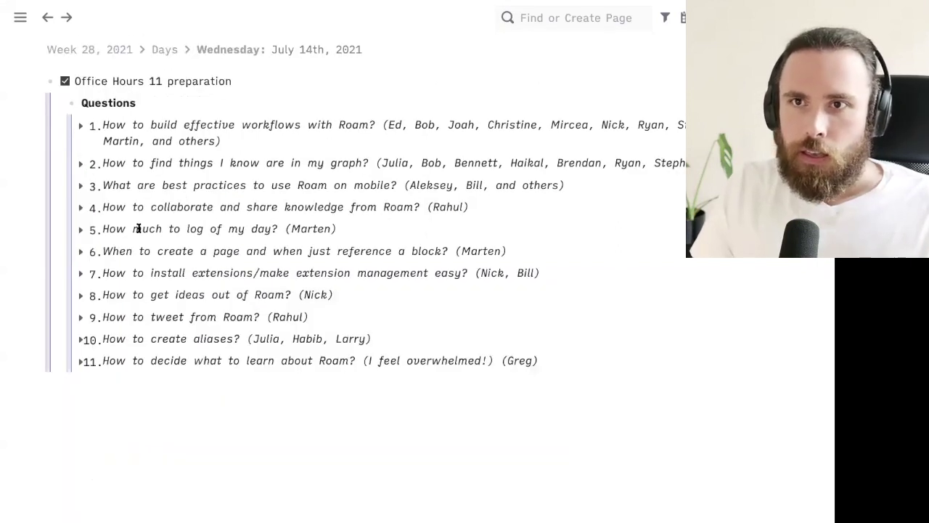
click(82, 230)
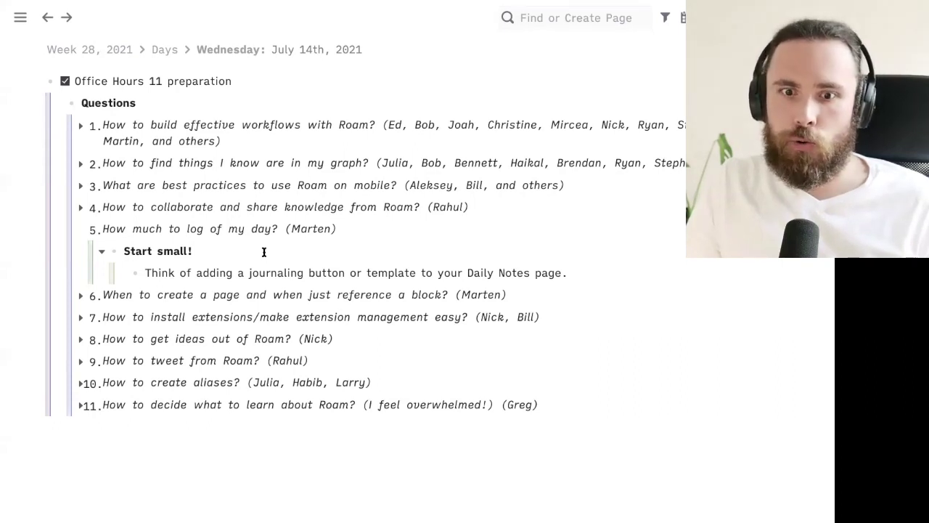
click(305, 256)
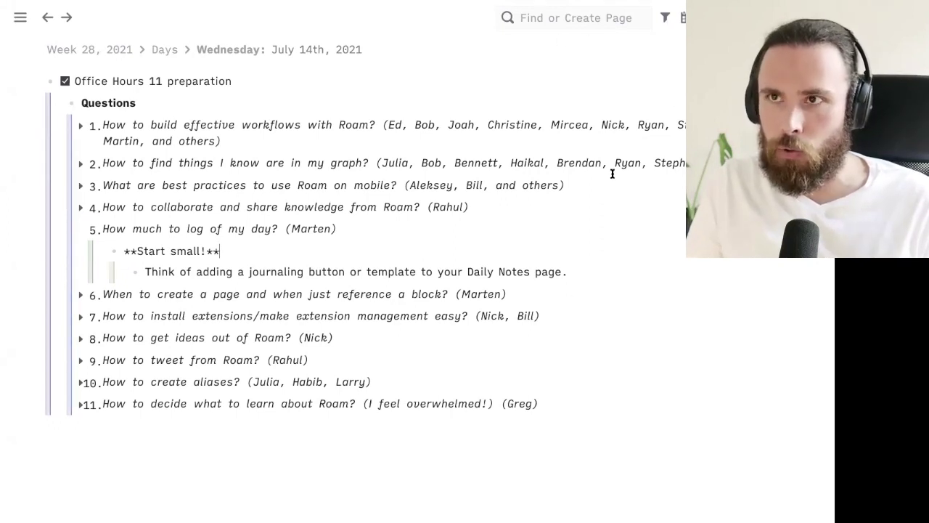
Search for 'smartblocks' and go to the roam/js/smartblocks page.
key(ctrl+u)
text(sm)
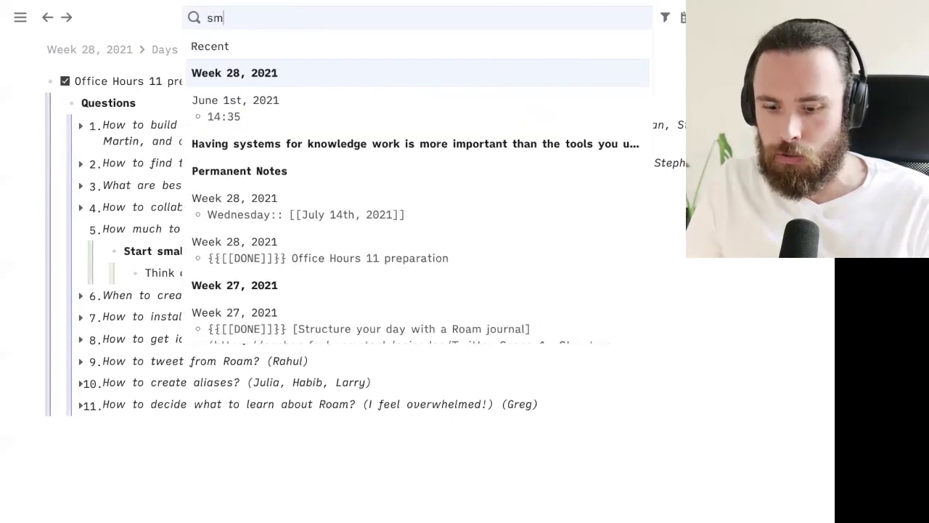
text(artblocks)
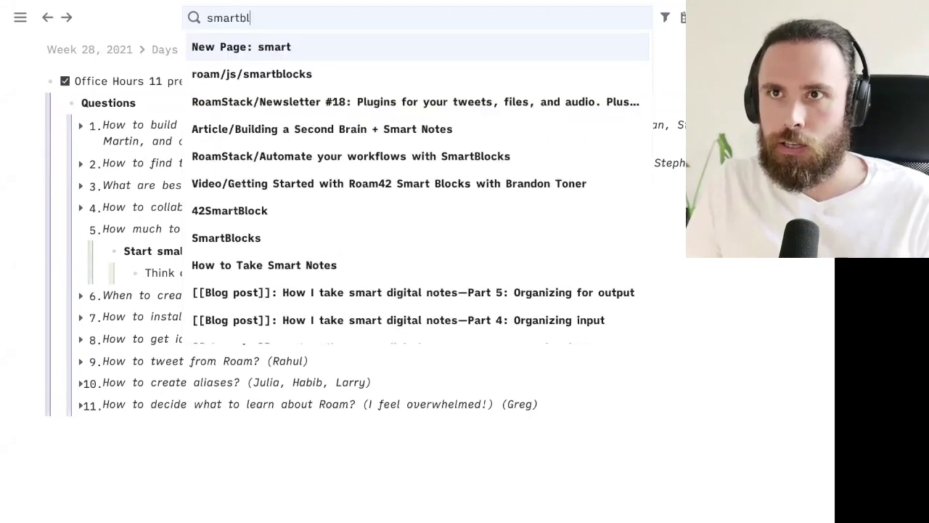
key(Down)
key(Down)
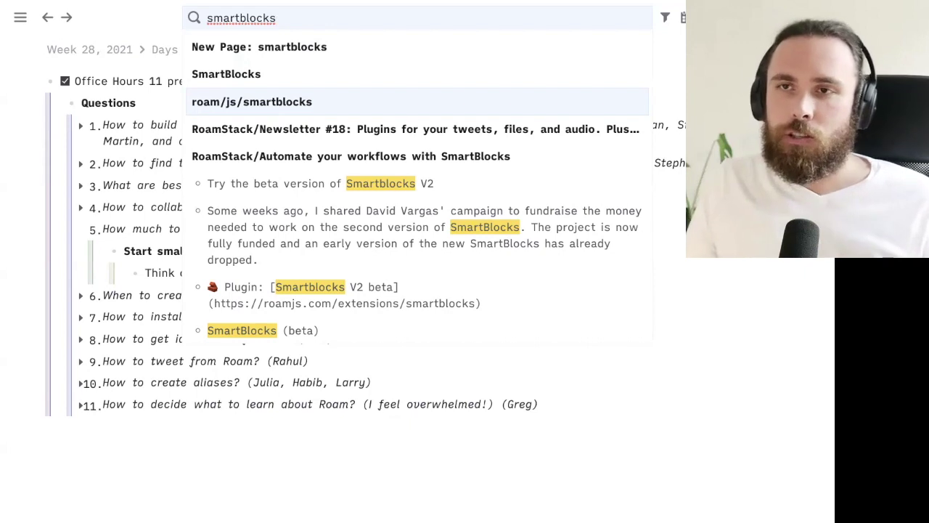
click(536, 104)
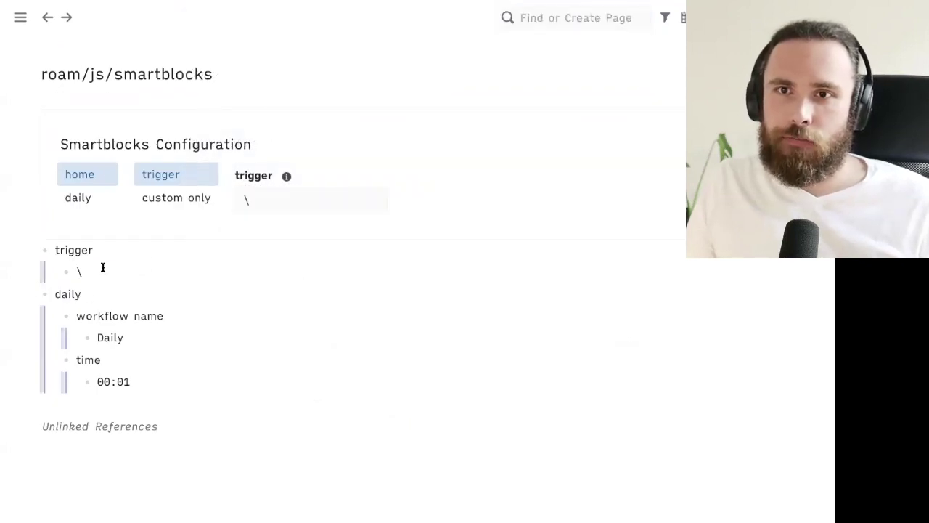
In the 00:01 daily time block, bring up the SmartBlocks list with \ and dismiss it without inserting.
click(191, 385)
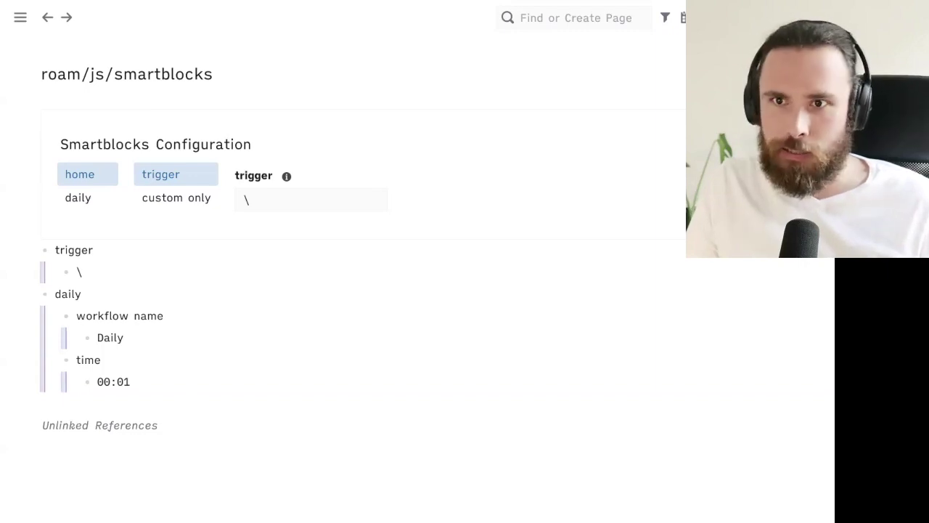
text(\)
key(Up)
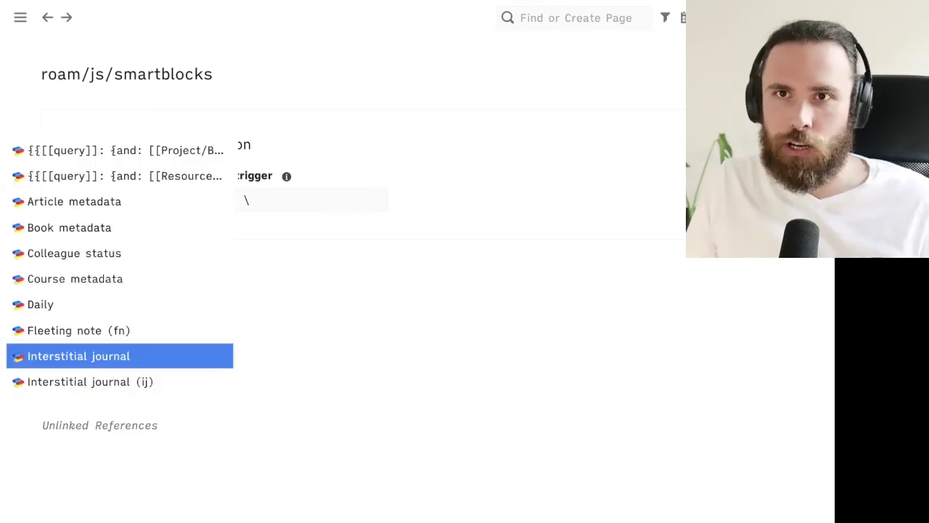
key(Up)
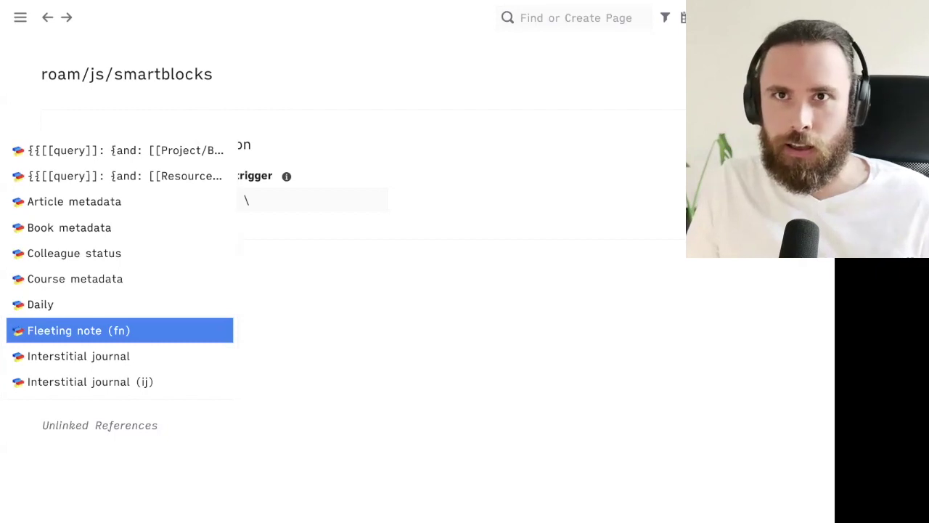
key(BackSpace)
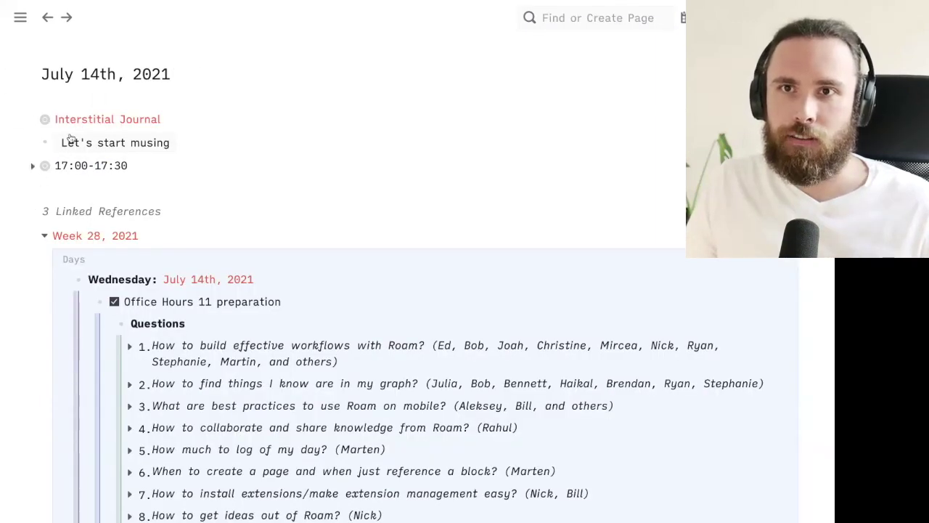
Expand the Interstitial Journal and fold its 15:36 and 16:19 entries.
click(29, 121)
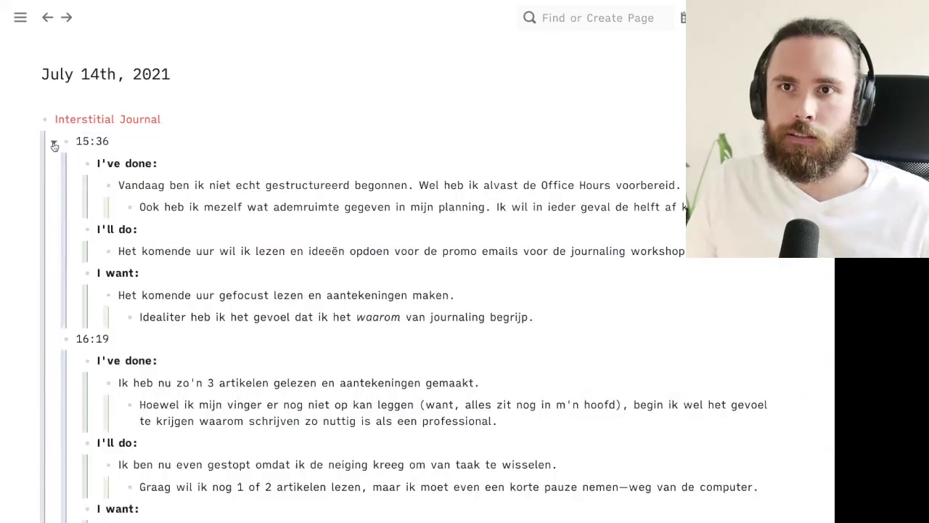
click(53, 144)
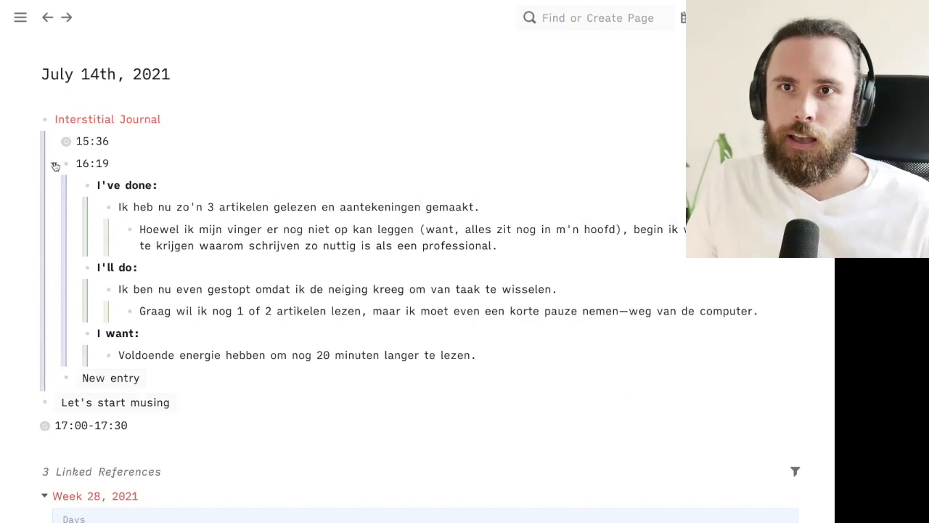
click(56, 166)
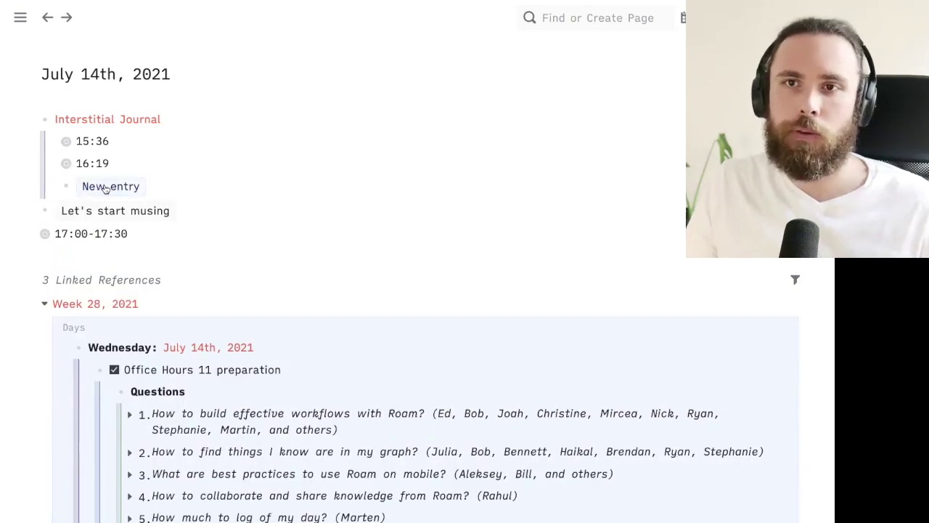
Insert a new 18:30 journal entry with empty I've done, I'll do and I want sections.
click(106, 187)
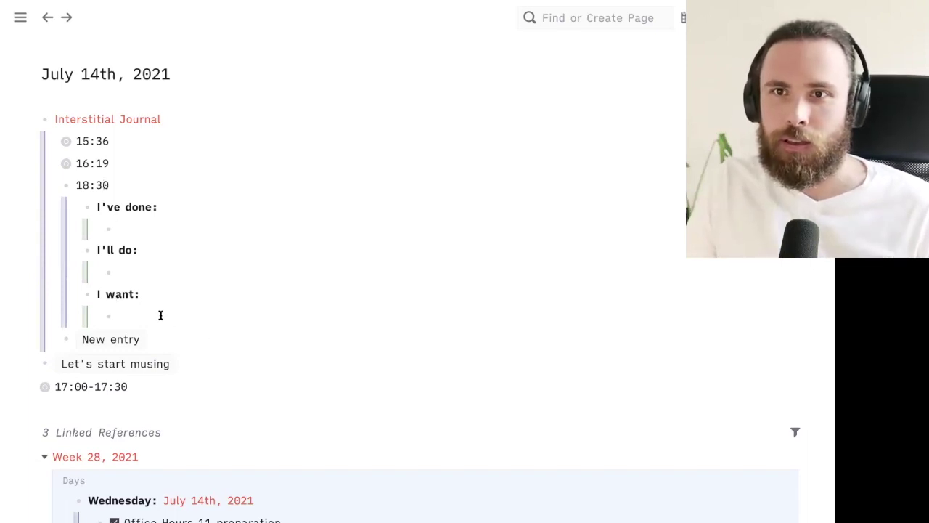
drag(151, 303, 150, 302)
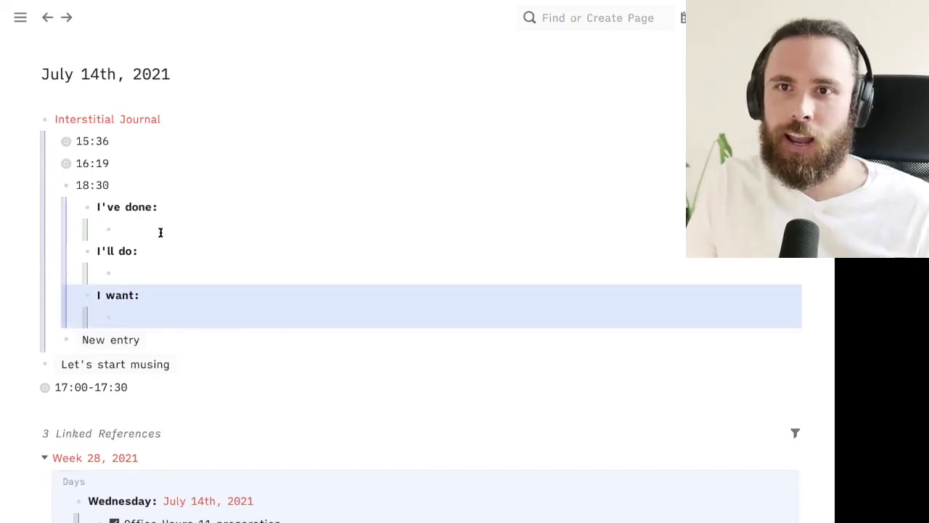
click(160, 232)
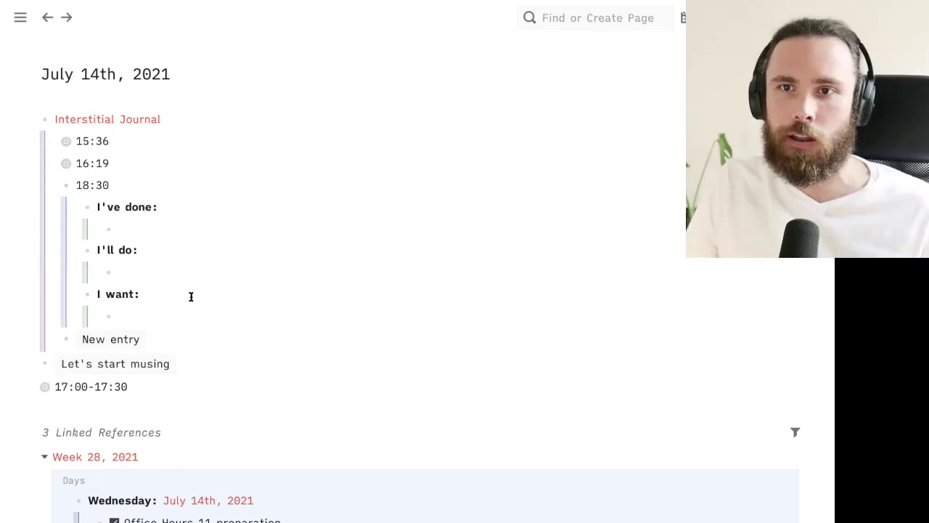
scroll(189, 313, down, 4)
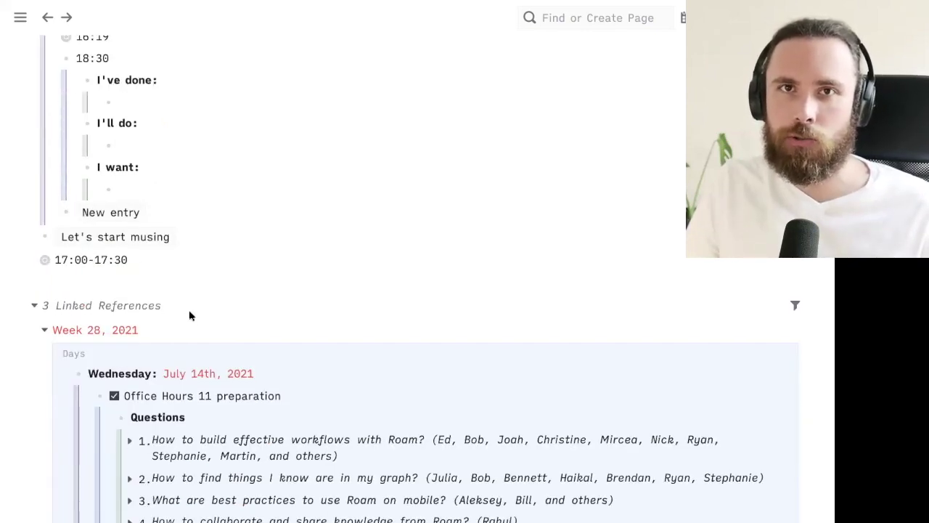
scroll(189, 315, up, 1)
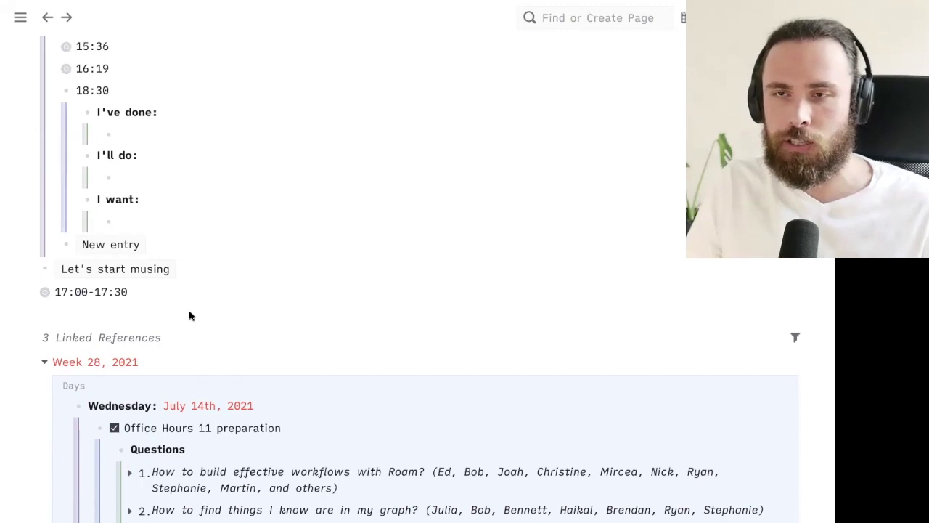
scroll(189, 315, up, 2)
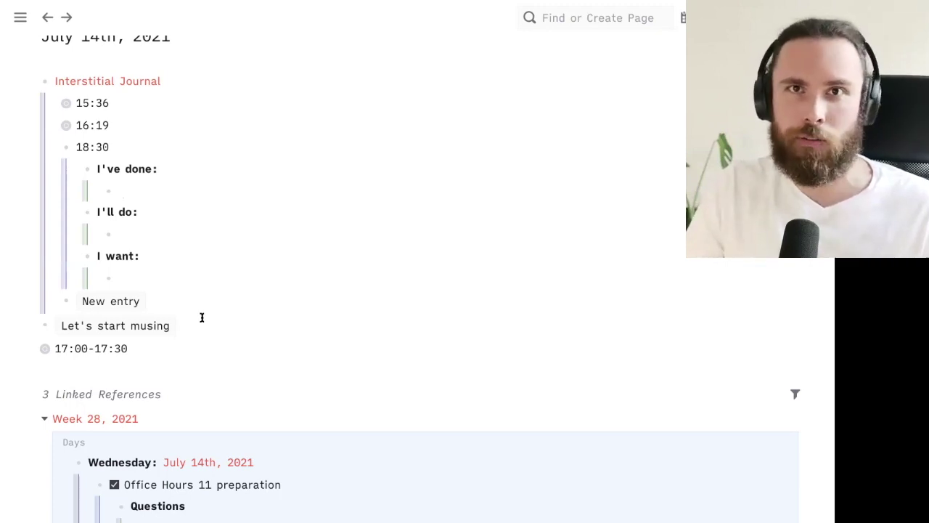
Delete the empty 18:30 journal entry with all its sections.
drag(181, 275, 81, 149)
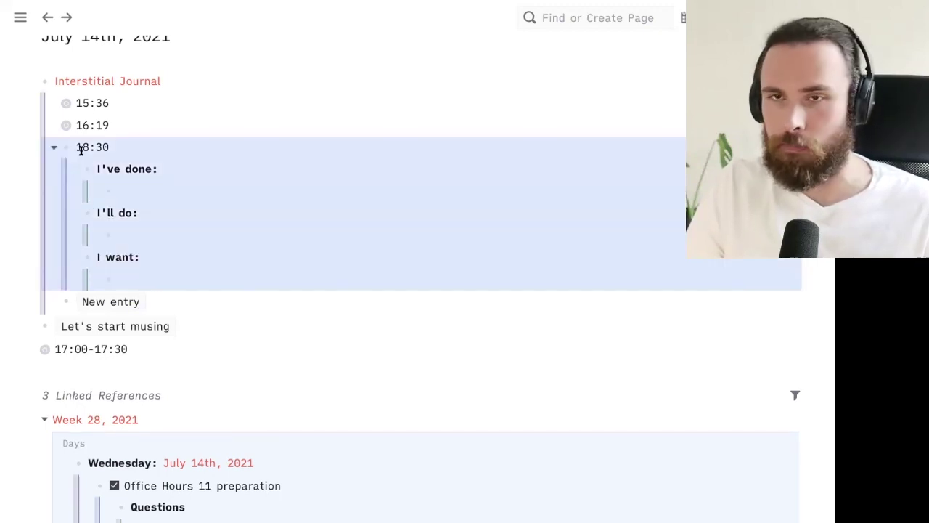
key(BackSpace)
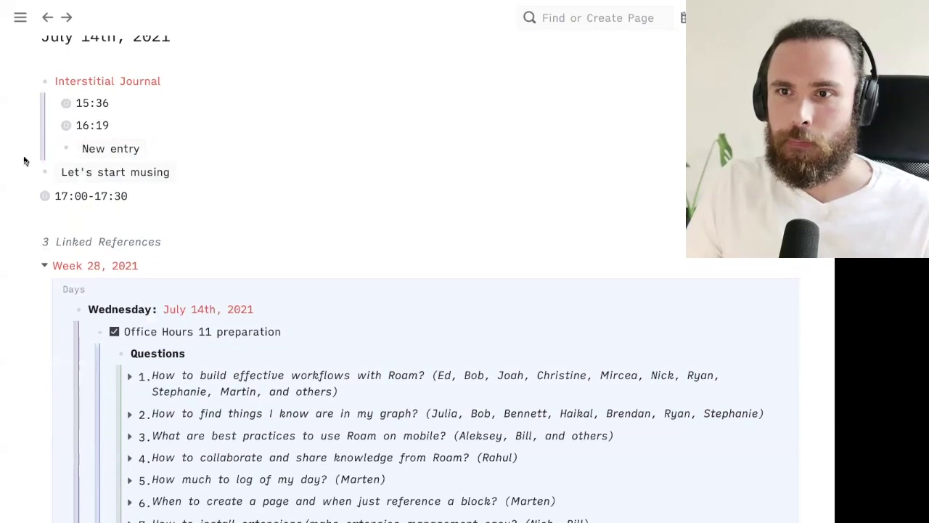
scroll(185, 225, down, 1)
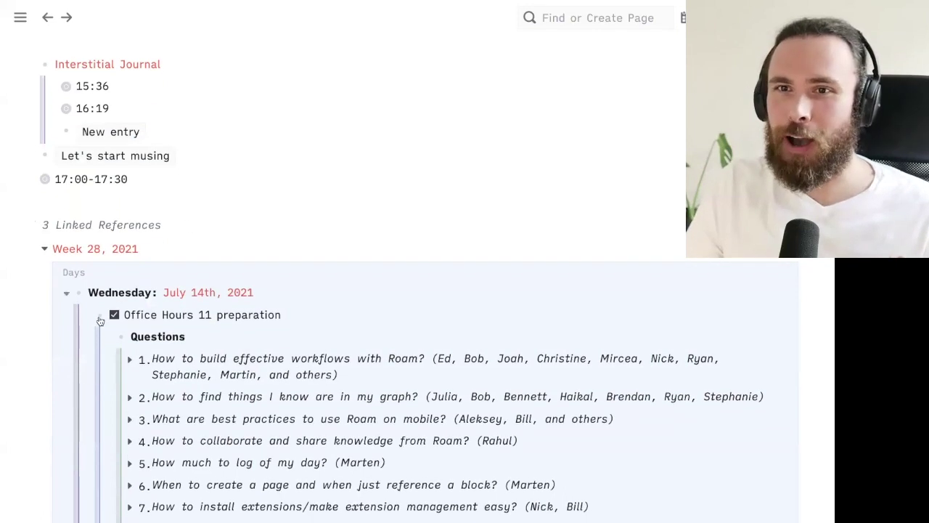
Zoom into the Office Hours 11 preparation block and fold question 5.
click(100, 316)
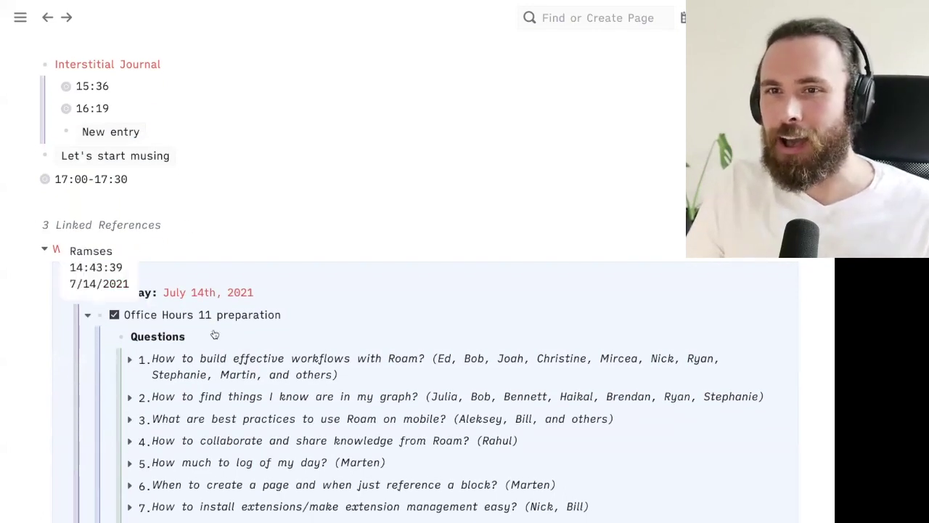
scroll(217, 301, down, 1)
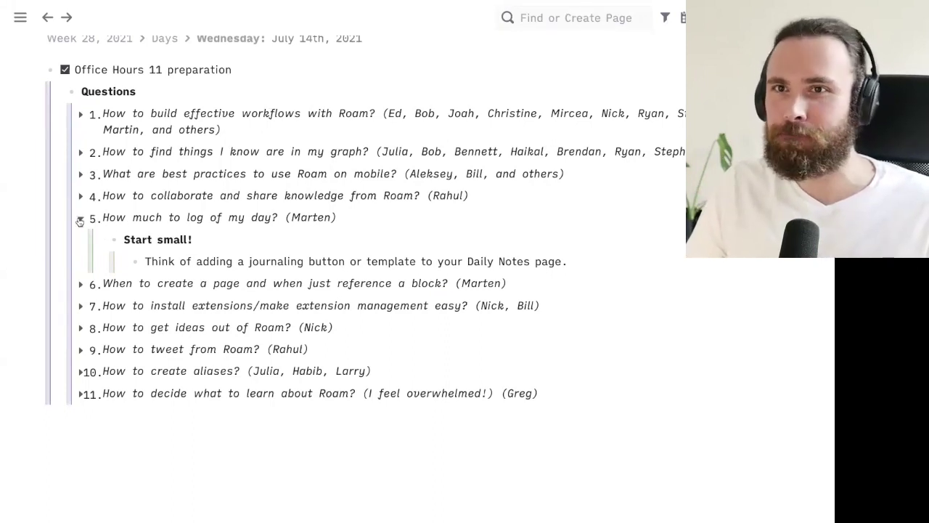
click(76, 218)
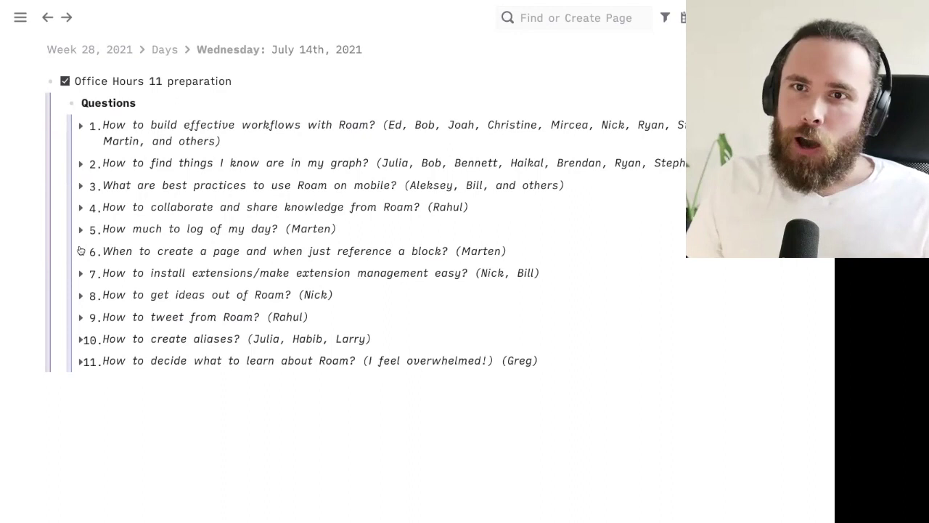
Expand question 6 to reveal its two answers on blocks on Daily Notes versus pages.
click(128, 255)
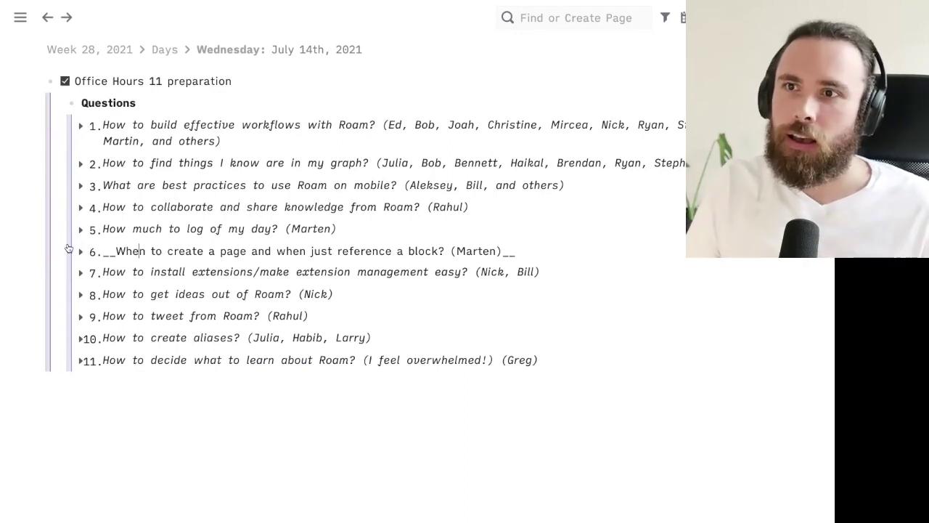
click(77, 253)
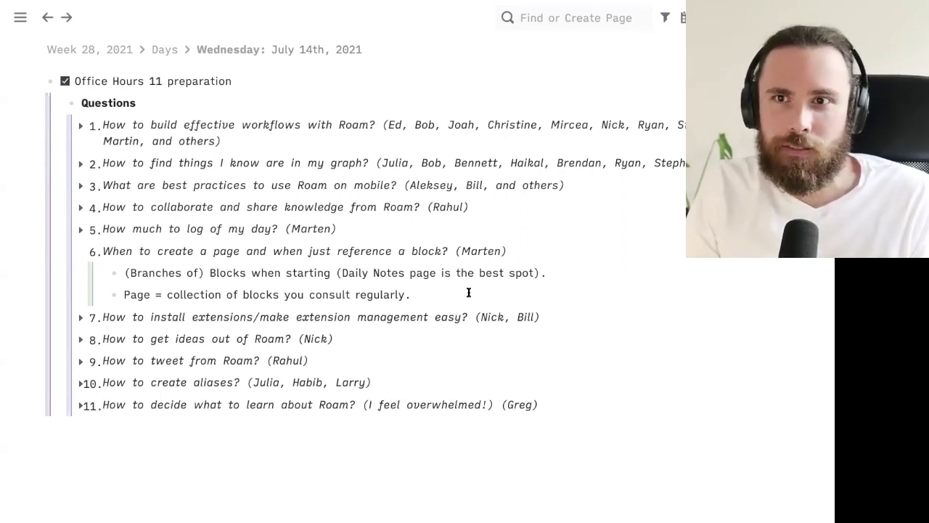
Add a new block under question 6's answers using the ;;ns RoamStack newsletter resource template.
click(469, 292)
key(Return)
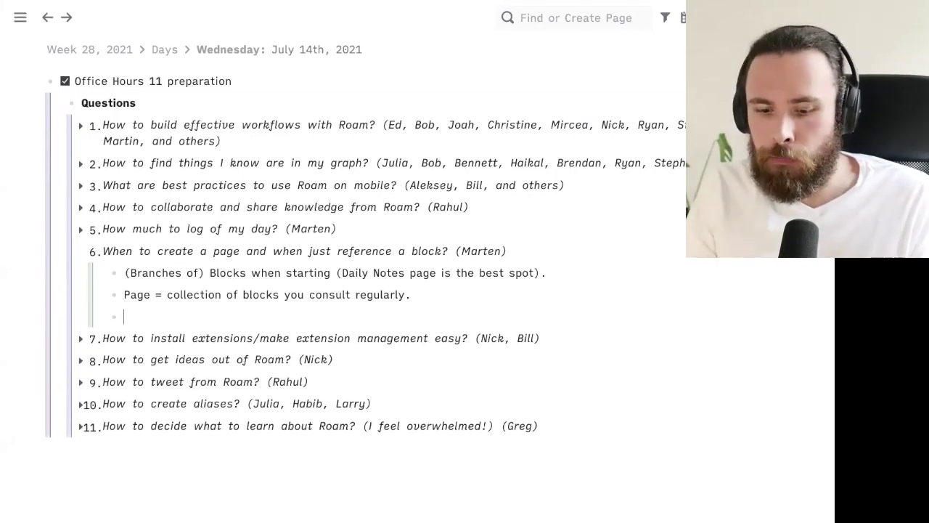
text(;;ns)
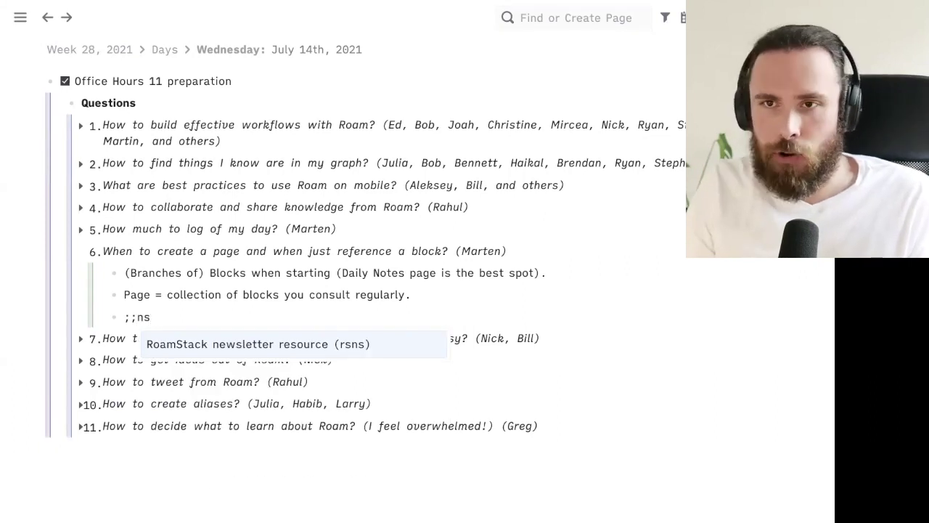
key(Return)
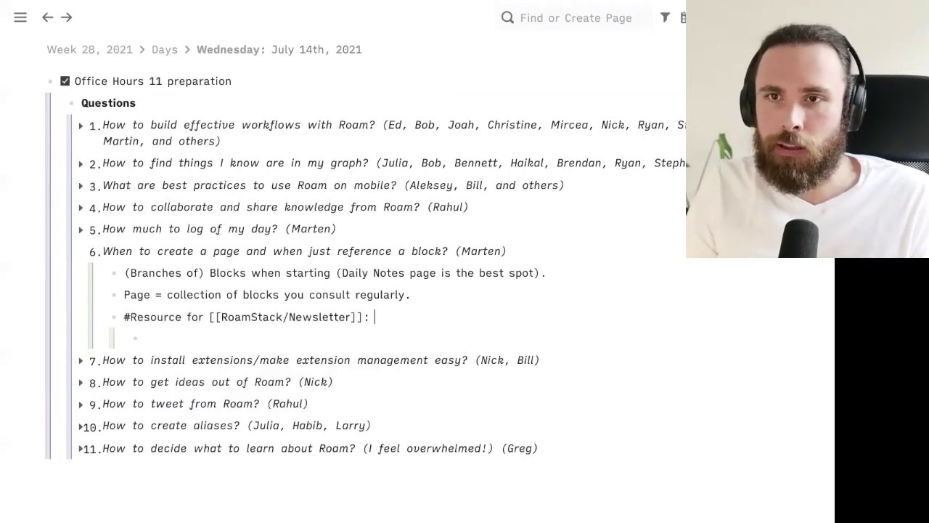
double_click(179, 318)
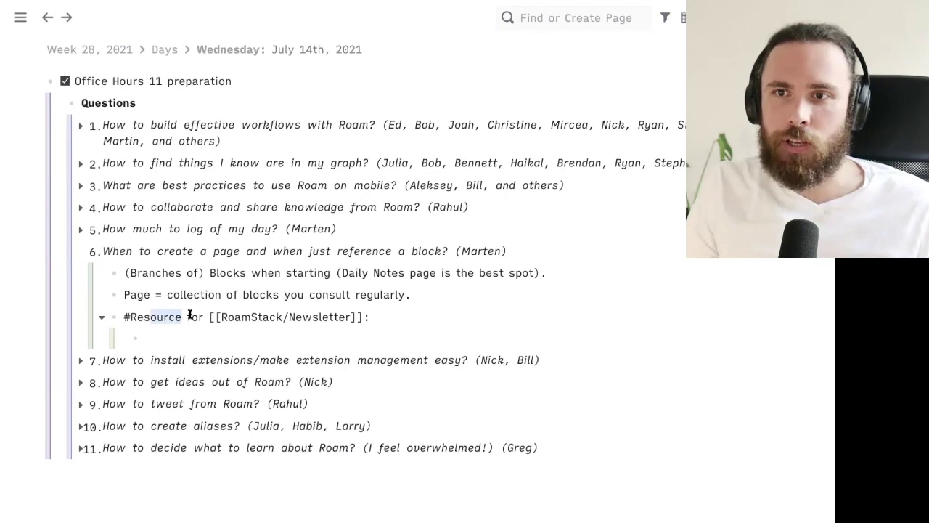
Fill the resource line with 'Title of the resource' and its child with 'URL', then check the [[RoamStack/Newsletter]] link.
click(410, 317)
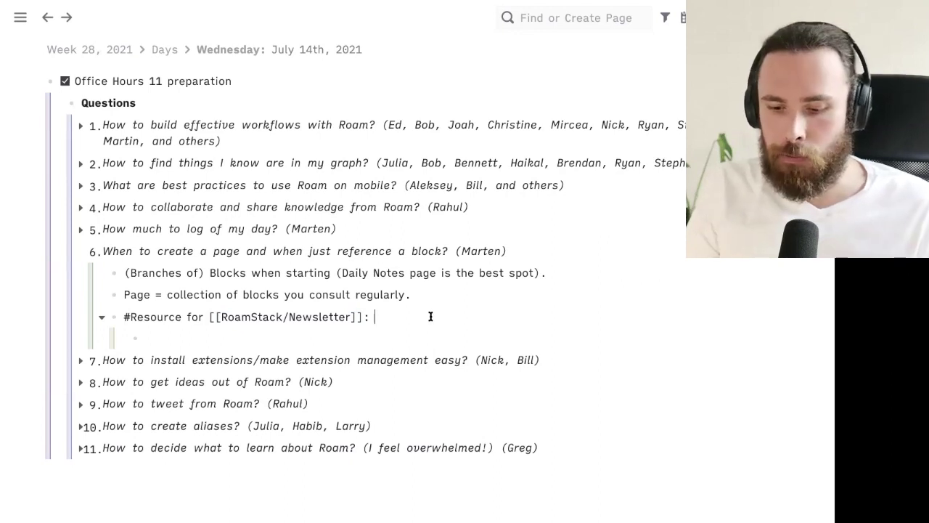
text(Title of the resource)
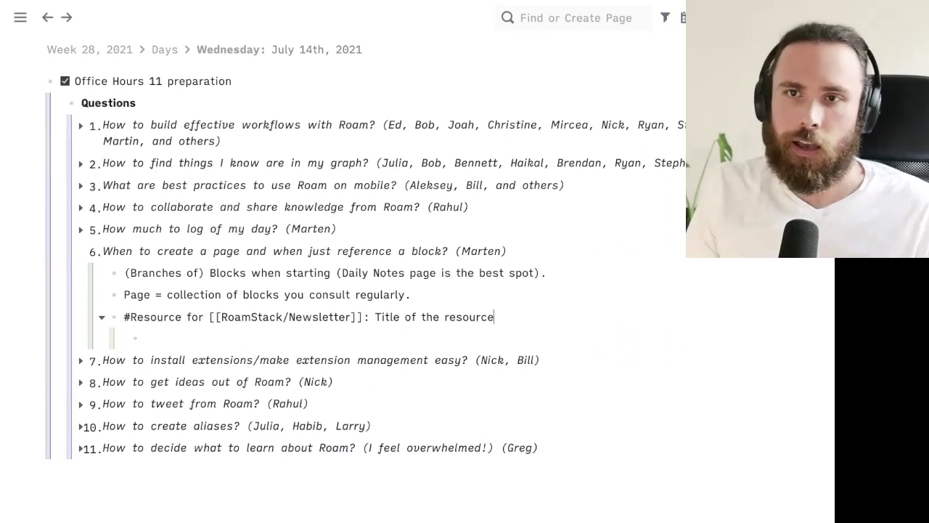
click(145, 337)
text(URL)
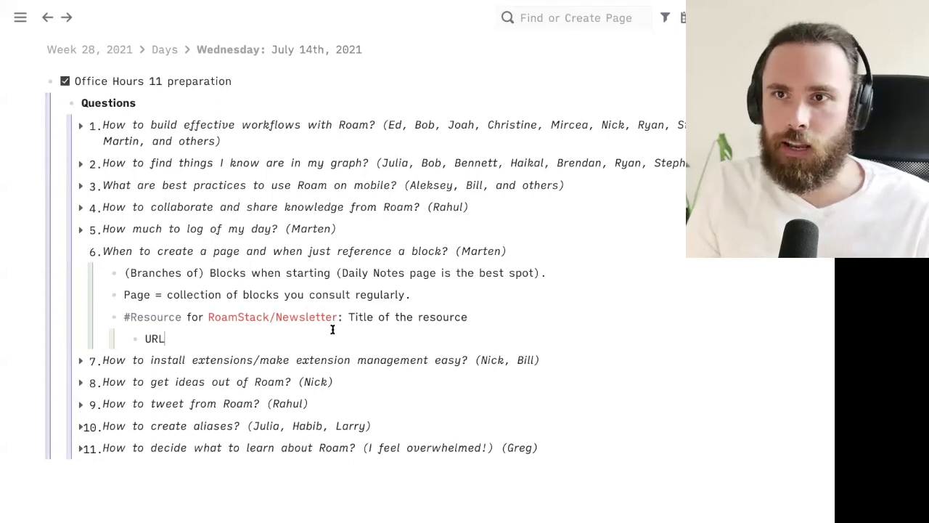
click(386, 314)
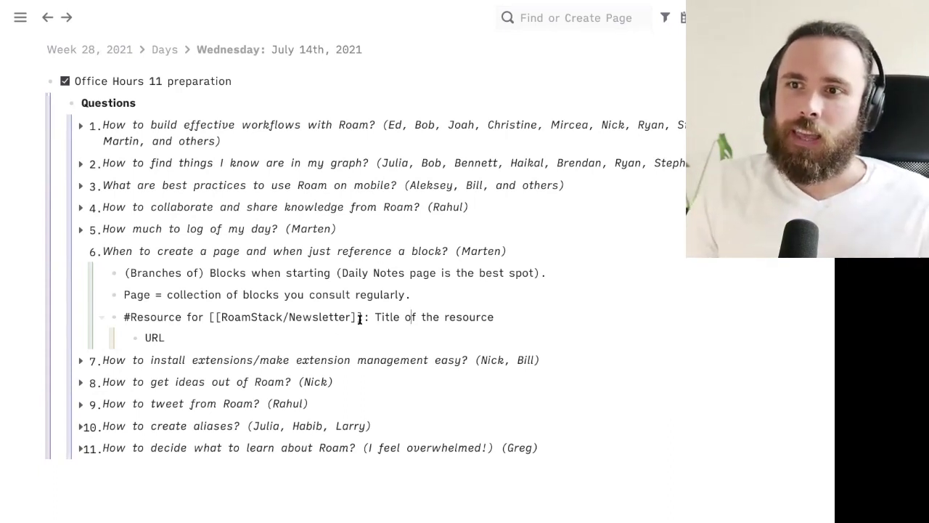
drag(361, 317, 209, 319)
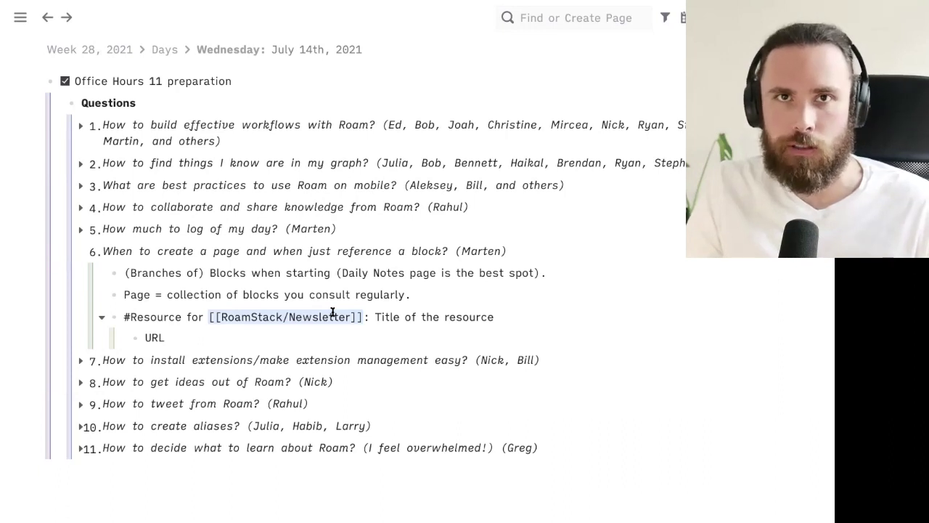
click(446, 316)
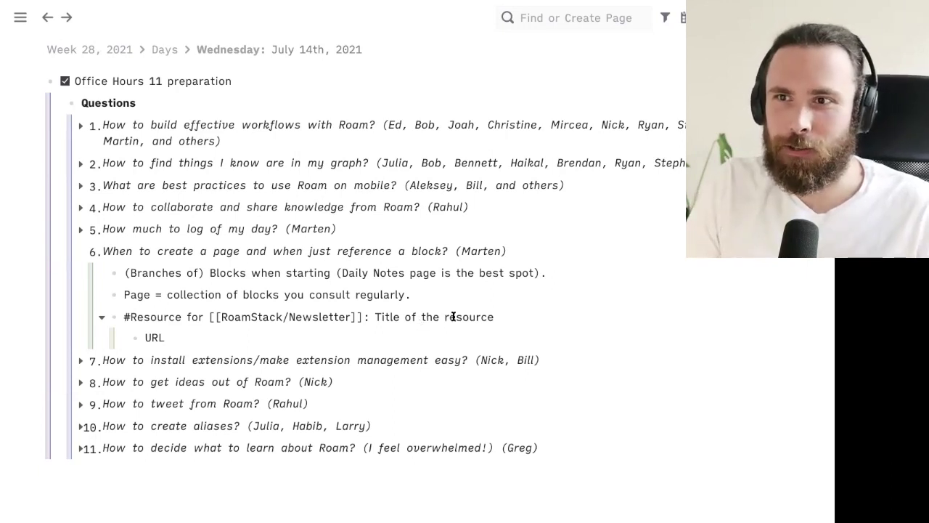
Rewrite the resource block as '#[[App Recommendation]] for [[Writing]]: Name of app'.
triple_click(453, 316)
key(BackSpace)
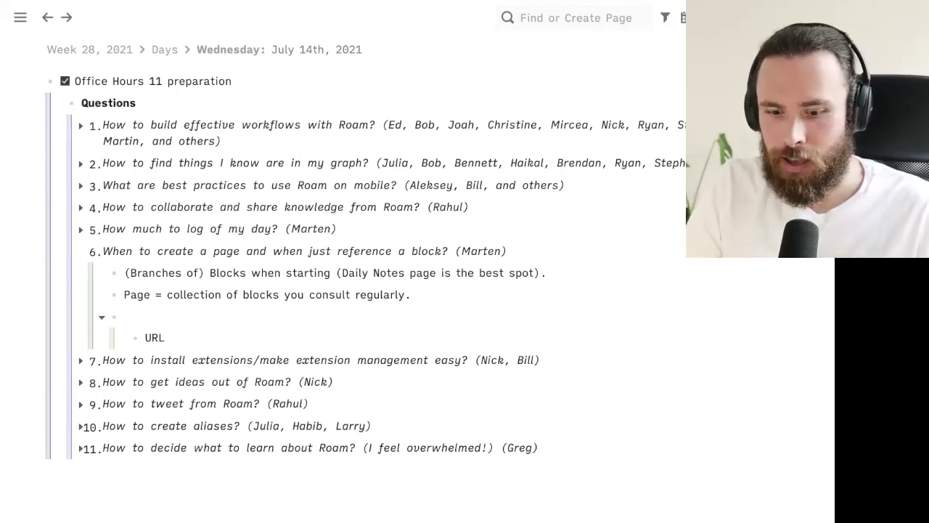
text(#App)
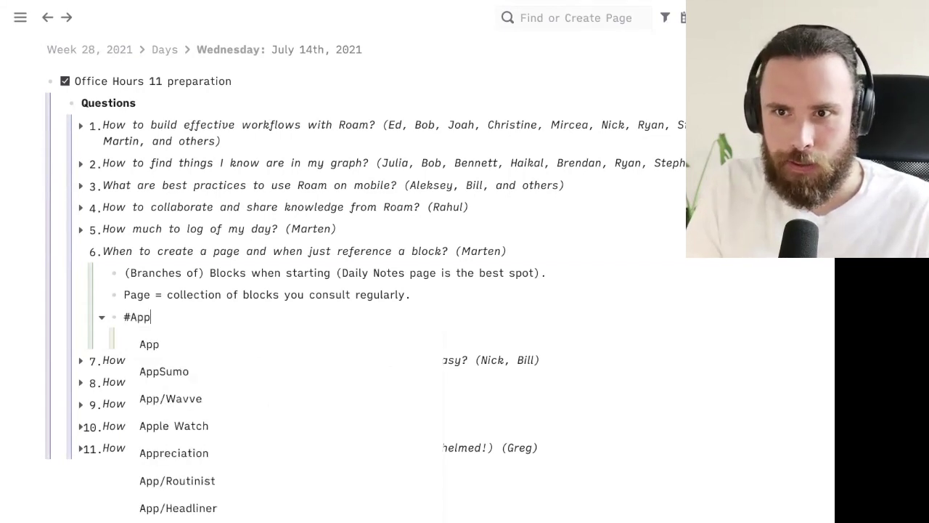
key(BackSpace)
key(BackSpace)
key(BackSpace)
text([app)
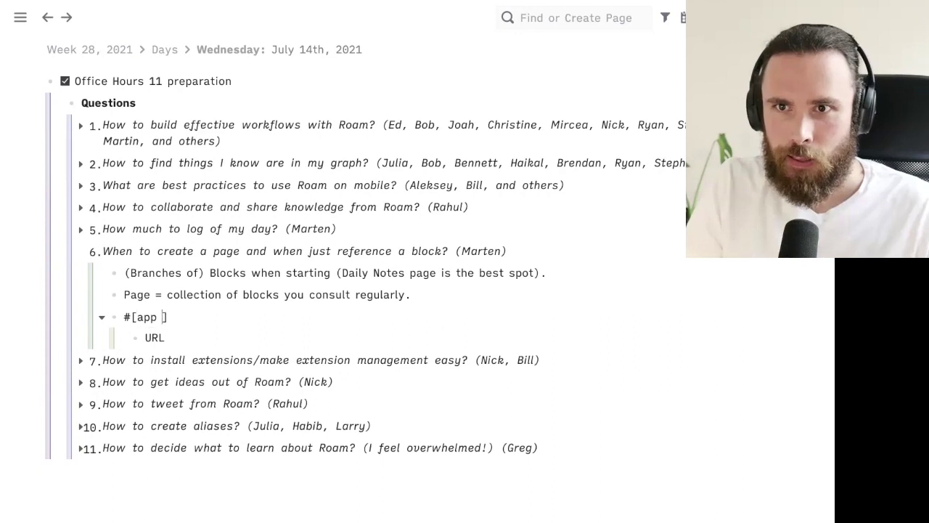
key(BackSpace)
key(BackSpace)
key(BackSpace)
key(BackSpace)
text([app )
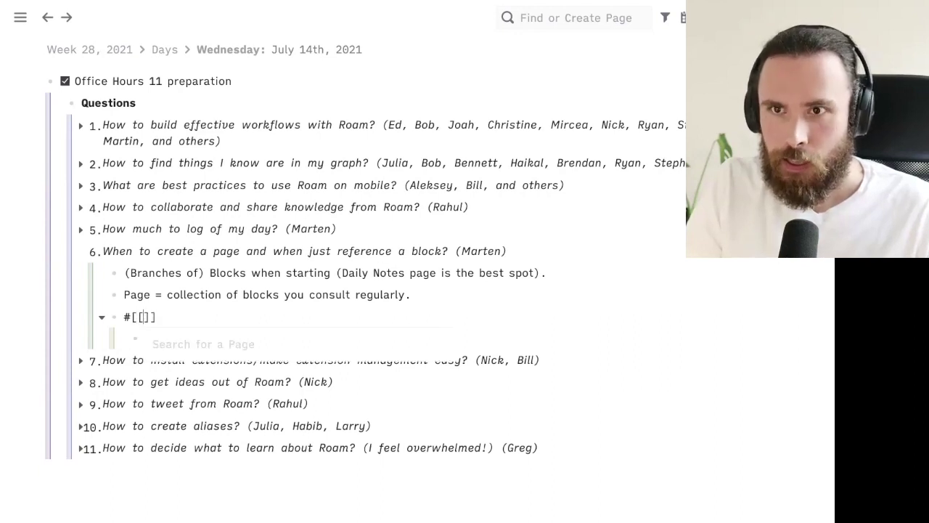
text(r)
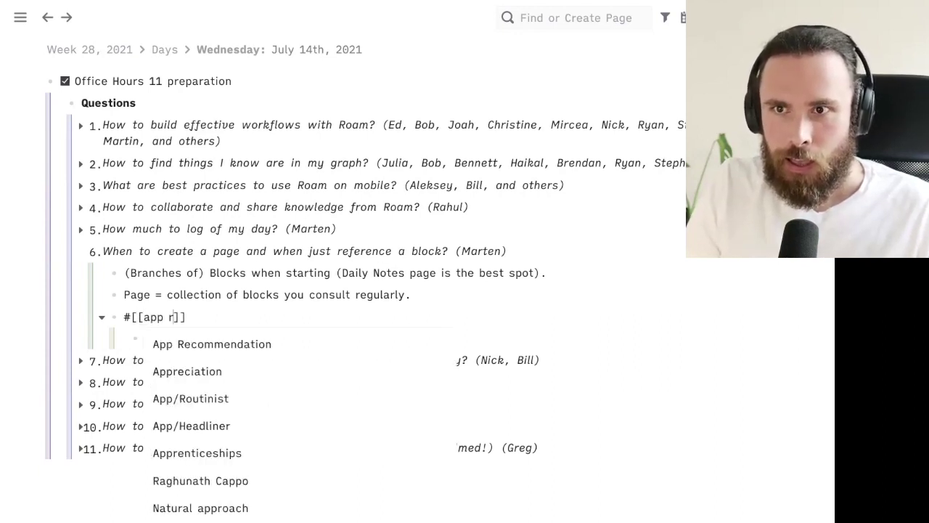
key(Return)
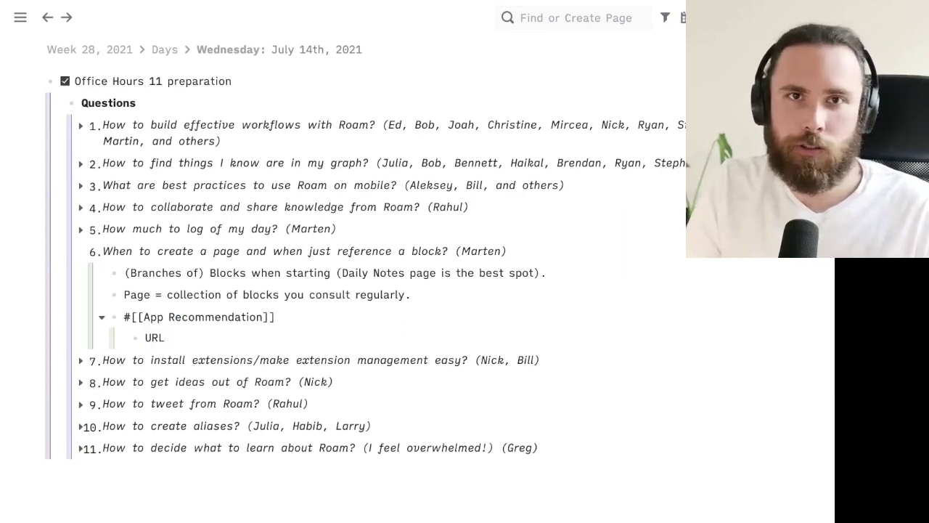
text(for pp)
key(BackSpace)
key(BackSpace)
text([[)
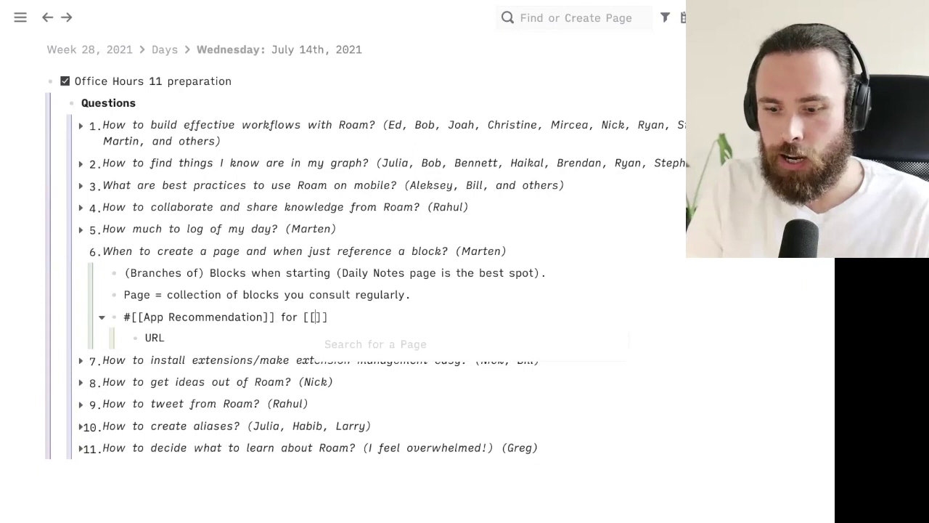
text(Writing)
key(Return)
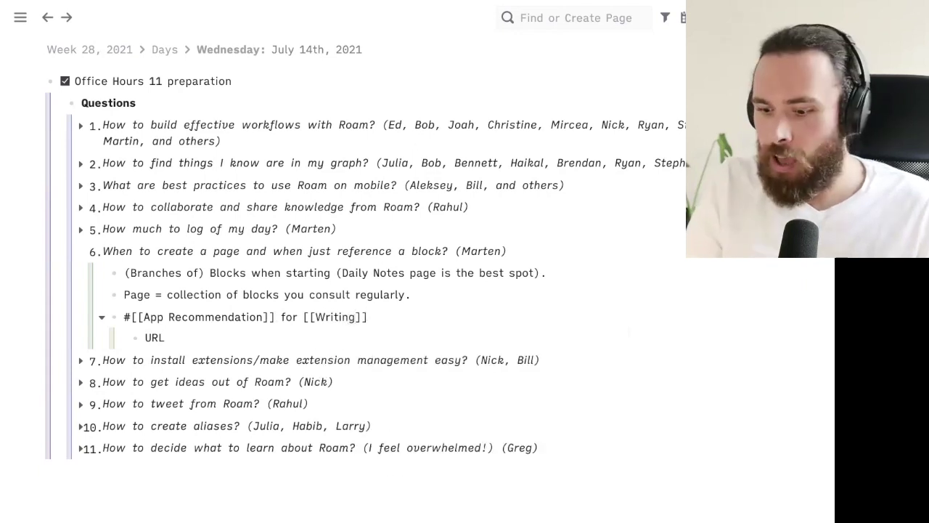
text(: )
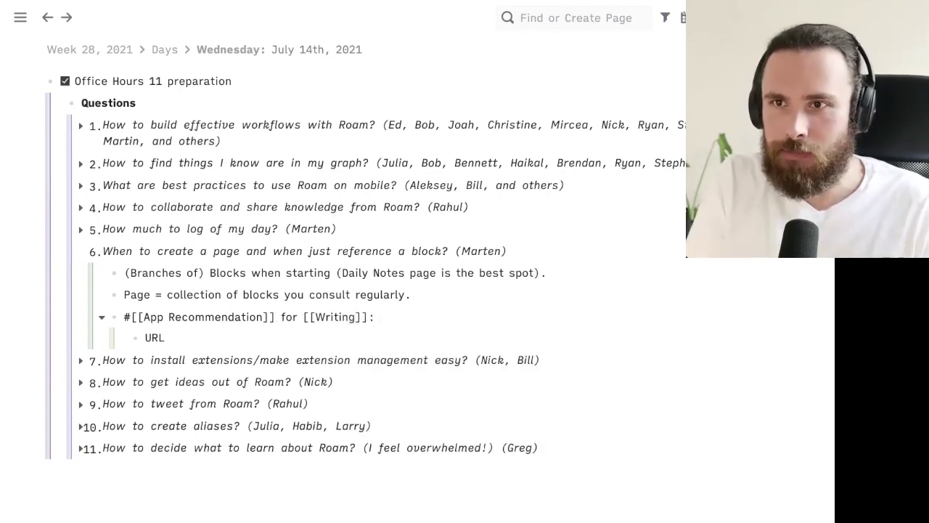
text(Name )
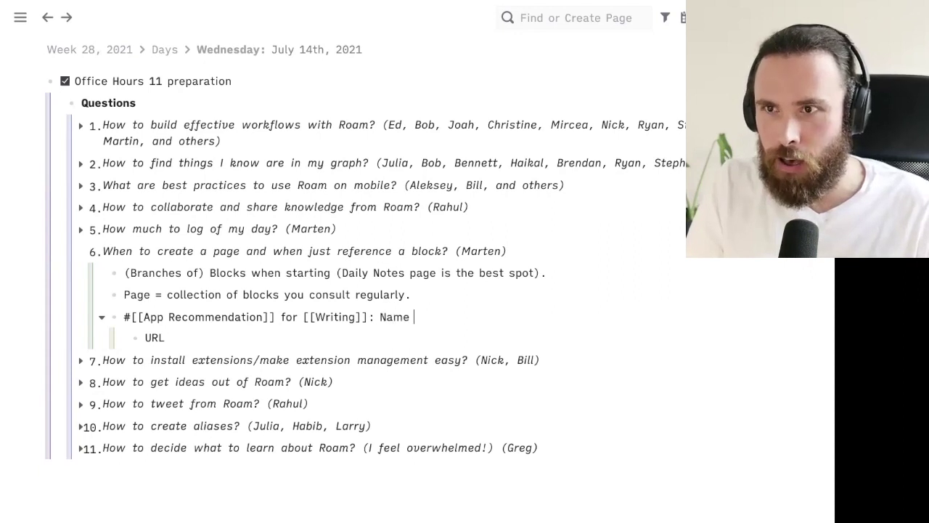
text(of app)
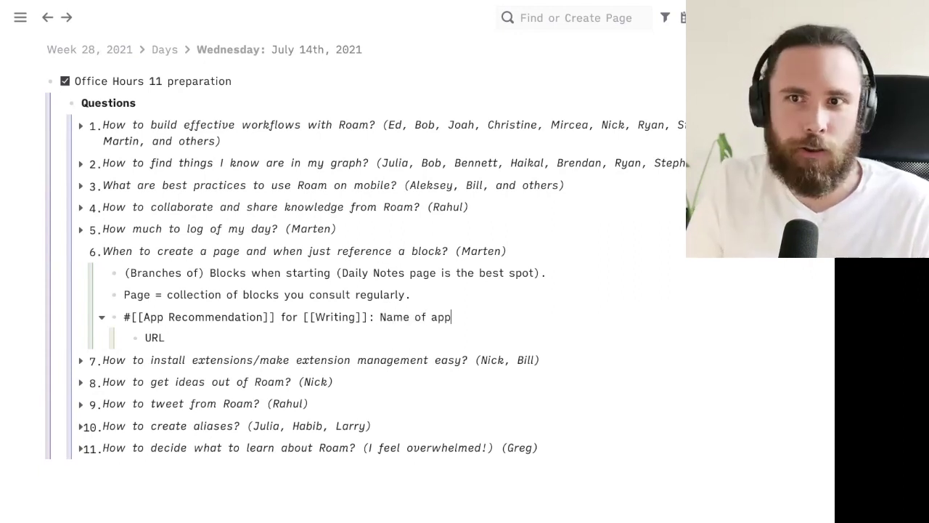
key(Escape)
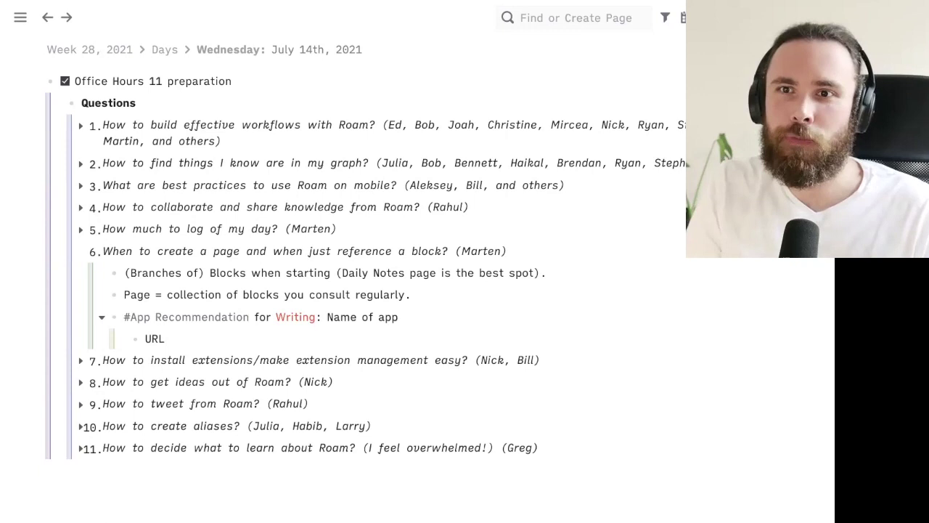
Delete the App Recommendation block together with its URL child.
click(387, 317)
key(Escape)
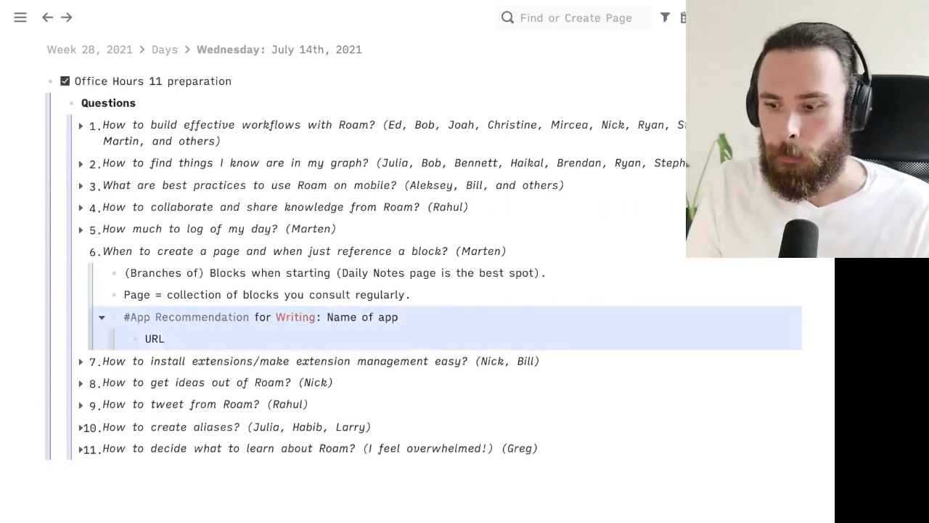
key(BackSpace)
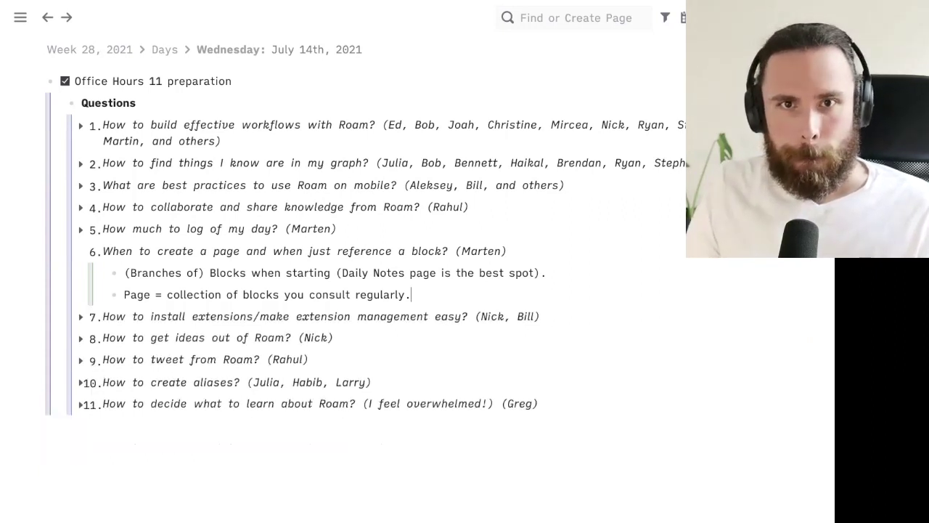
Fold question 6 on blocks versus pages.
click(80, 252)
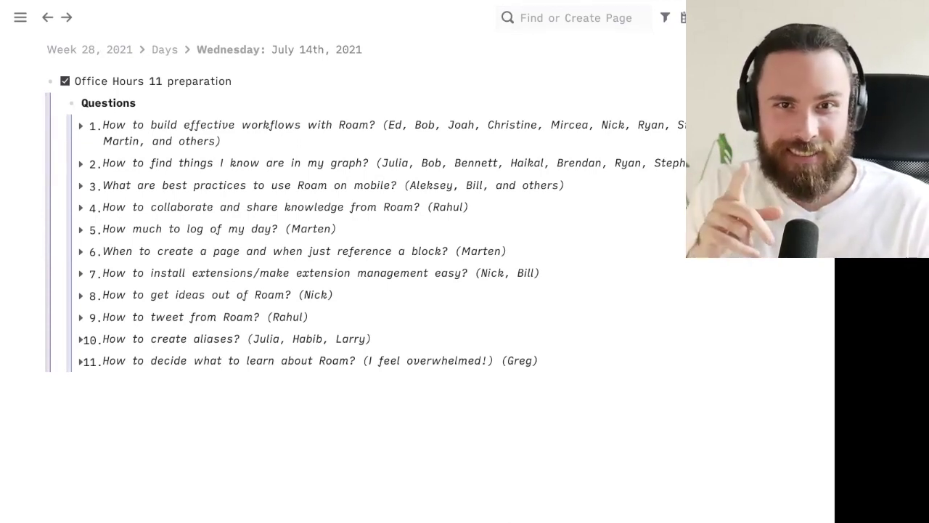
Expand question 7 and select the URL of its RoamStack 'How to install a Roam plugin' link.
click(81, 273)
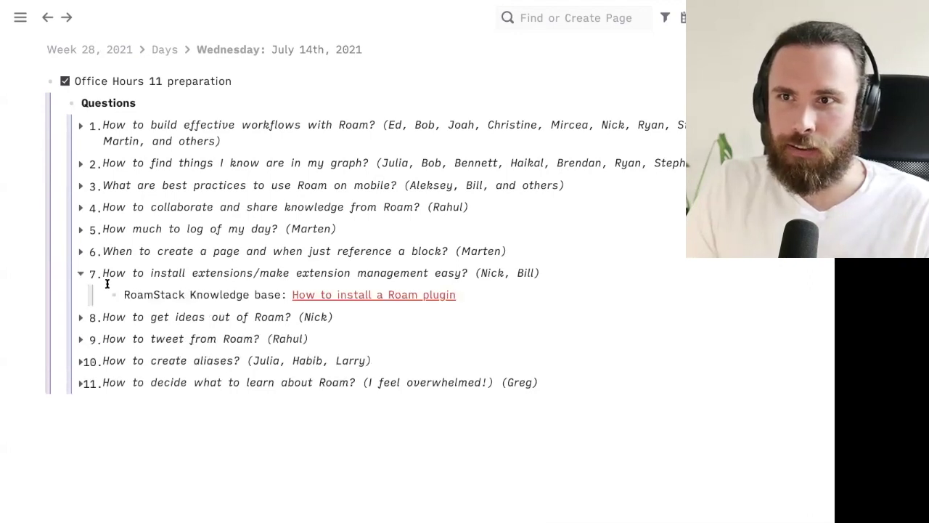
click(534, 295)
drag(298, 297, 475, 309)
click(474, 309)
key(ctrl+shift+End)
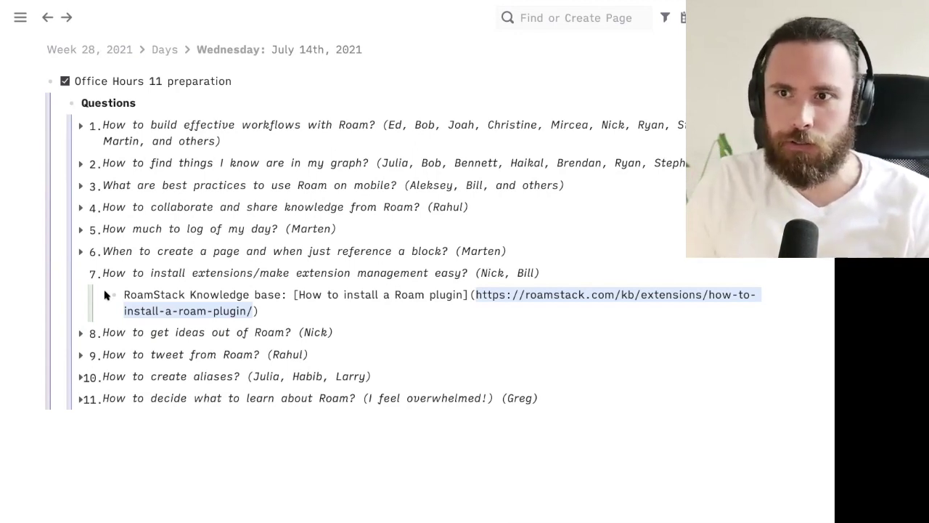
Add a child block under question 7's answer using the ;; Zettelkasten template.
click(295, 310)
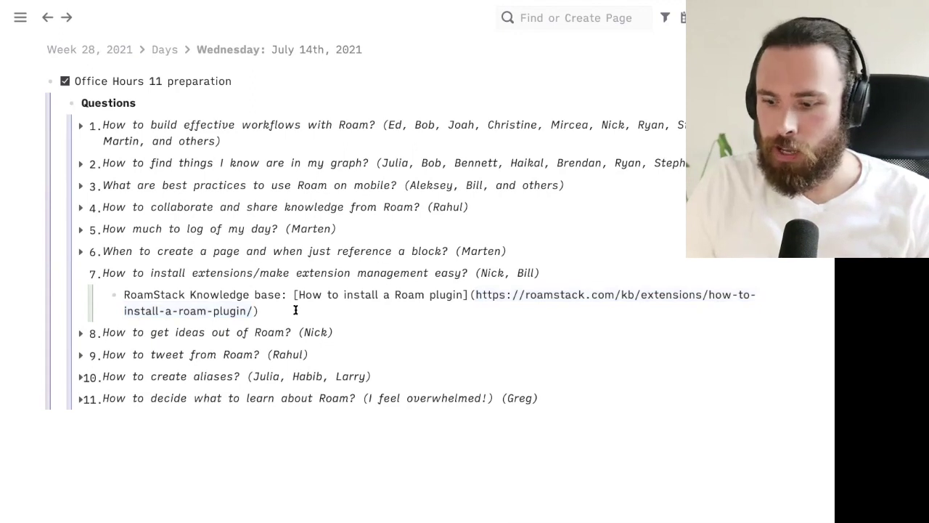
key(Return)
text(;;)
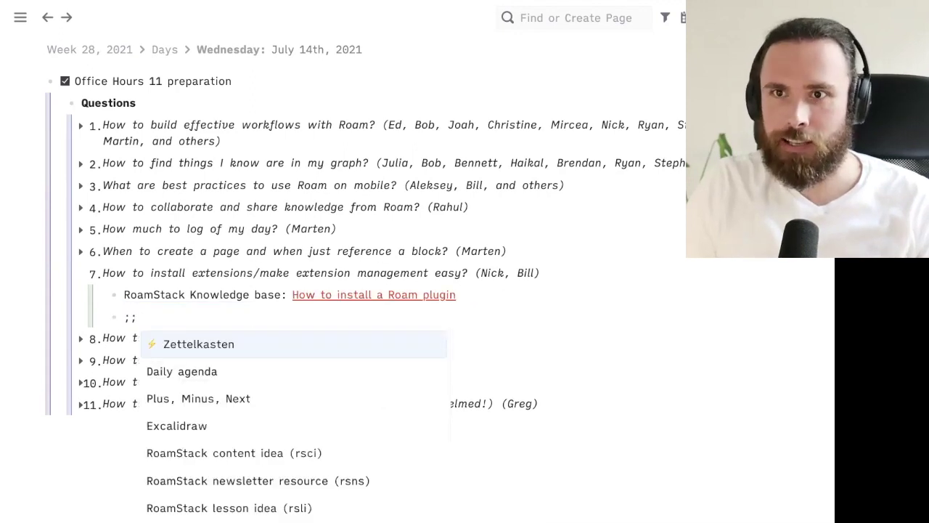
key(Return)
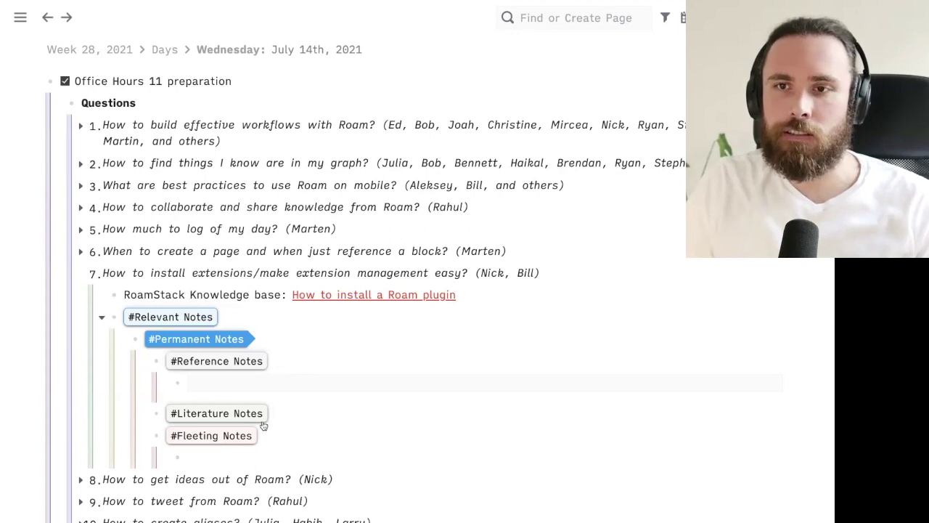
Delete the Relevant Notes block and its nested notes, keeping only the RoamStack link.
click(239, 315)
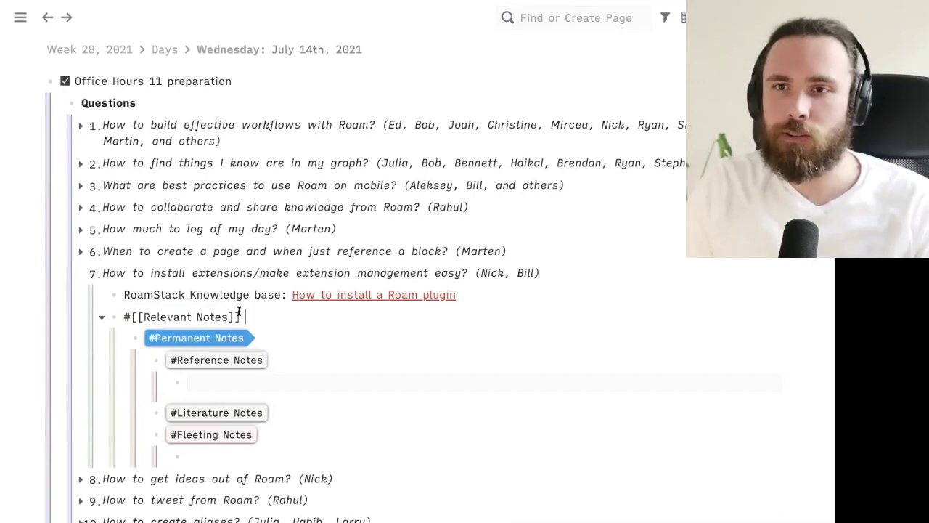
key(Escape)
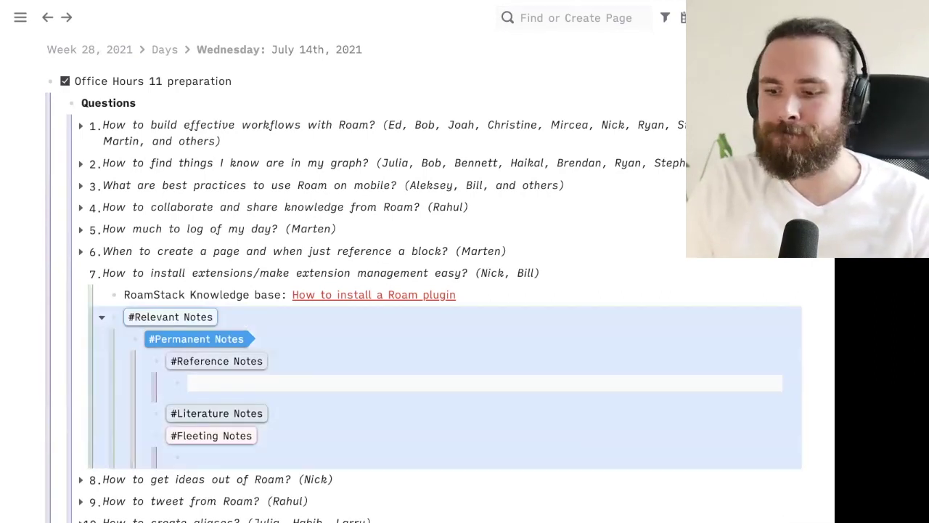
key(BackSpace)
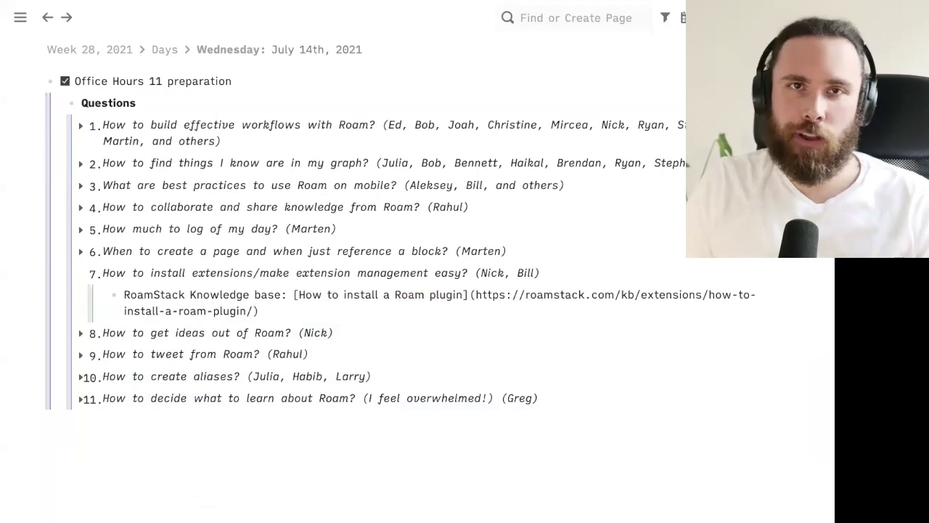
click(713, 452)
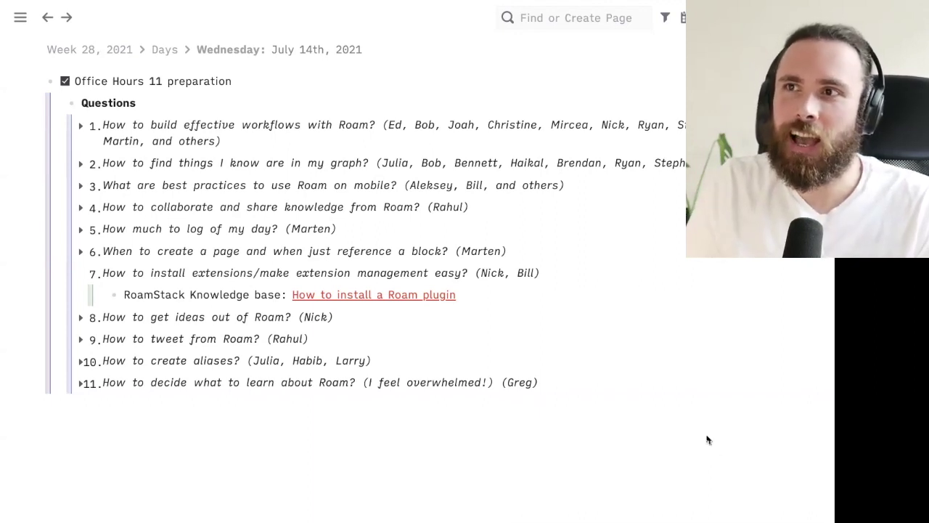
Open the roam/js page and collapse the SmartBlocks code block.
click(593, 20)
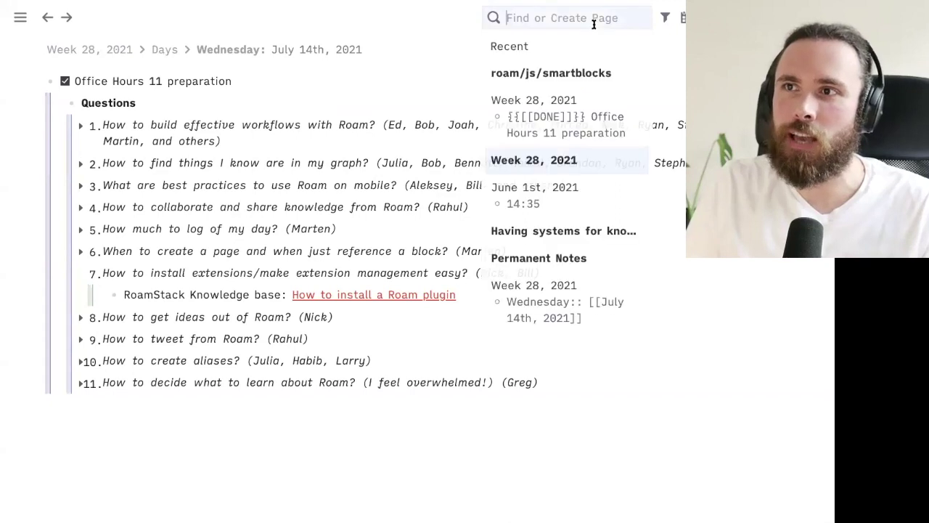
text(roam/js)
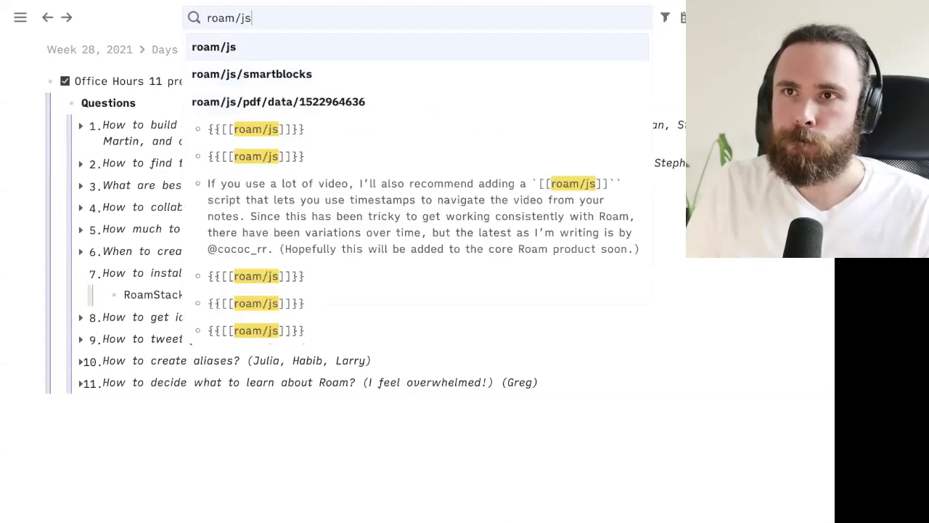
key(Return)
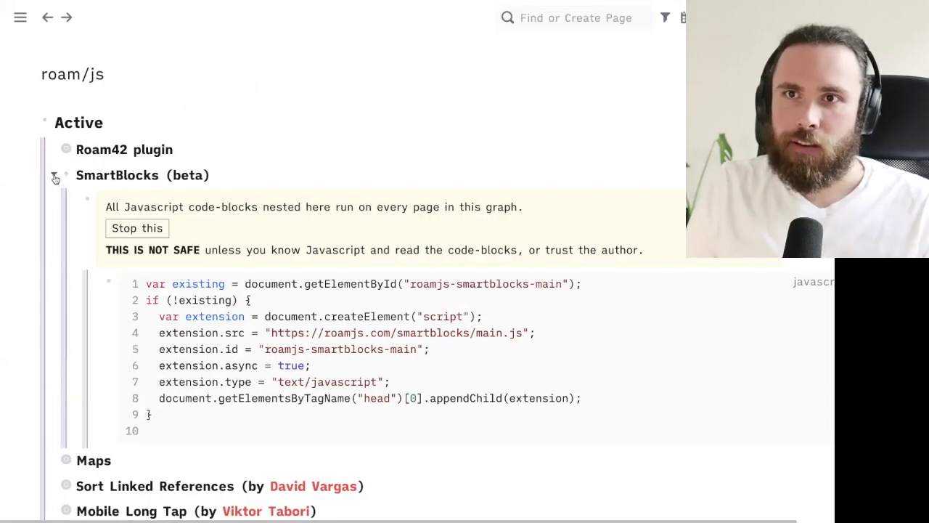
click(55, 177)
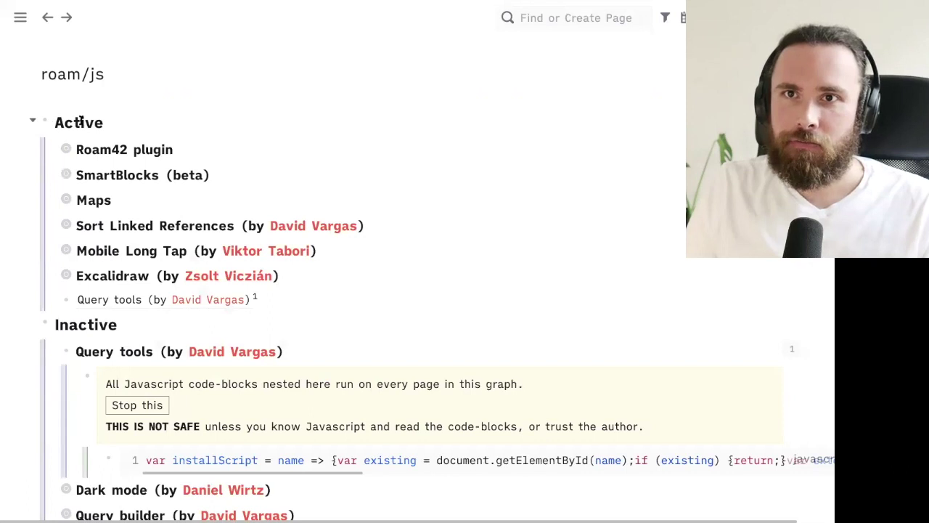
click(31, 324)
click(31, 324)
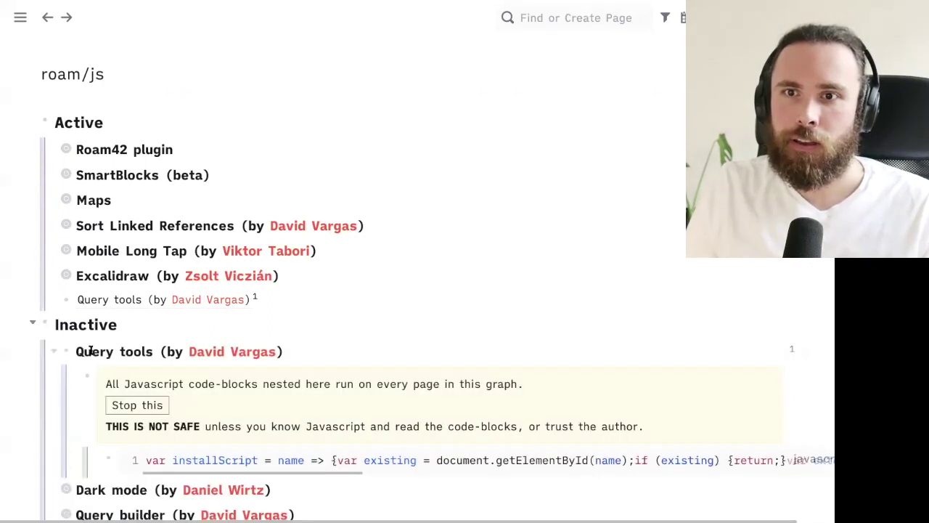
Drag the Query tools plugin from the Inactive list into the Active section.
drag(66, 353, 69, 309)
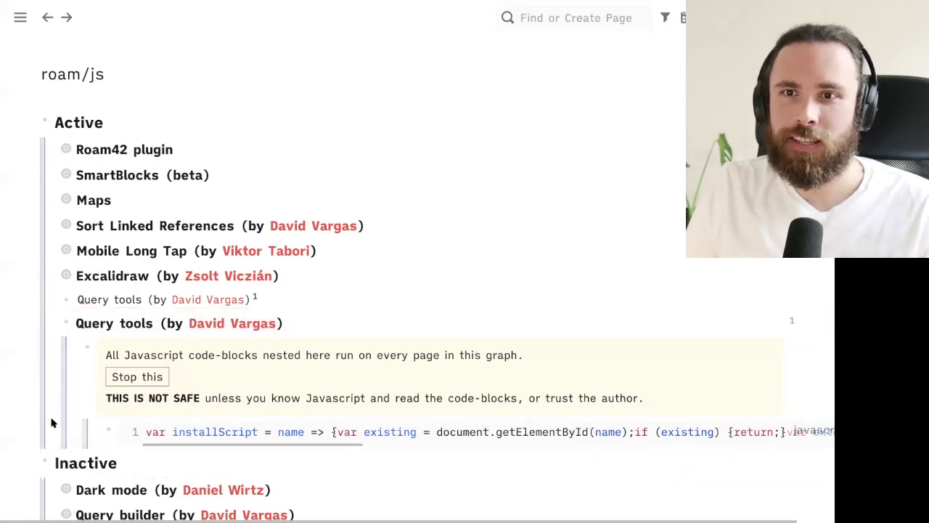
scroll(50, 421, down, 1)
scroll(241, 328, down, 3)
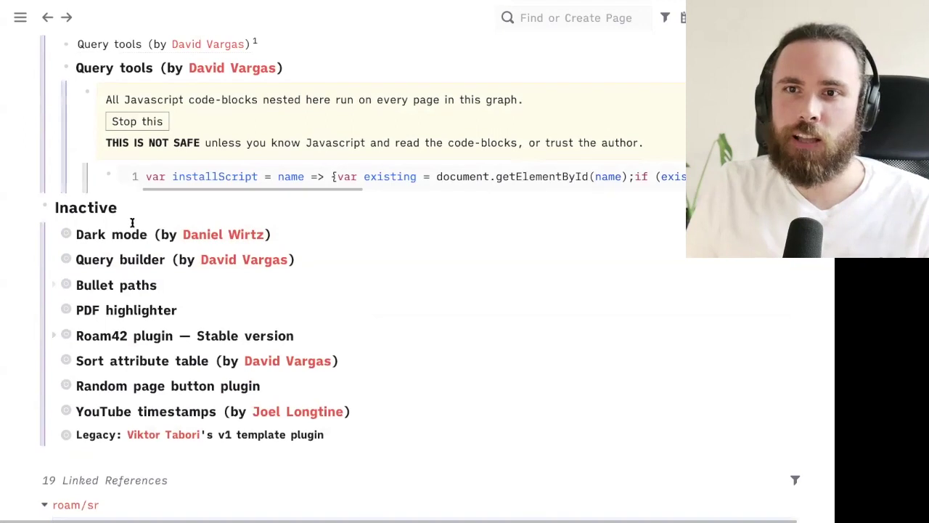
scroll(132, 222, up, 2)
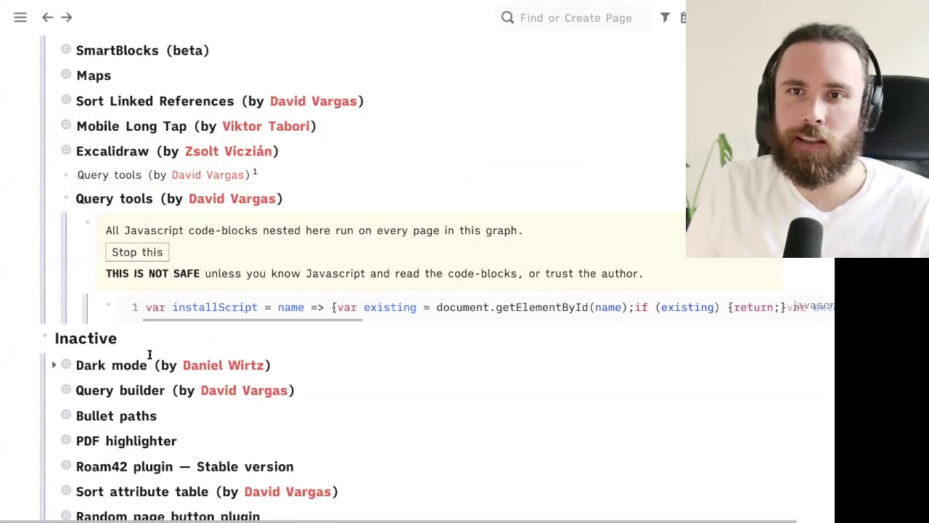
scroll(149, 353, up, 1)
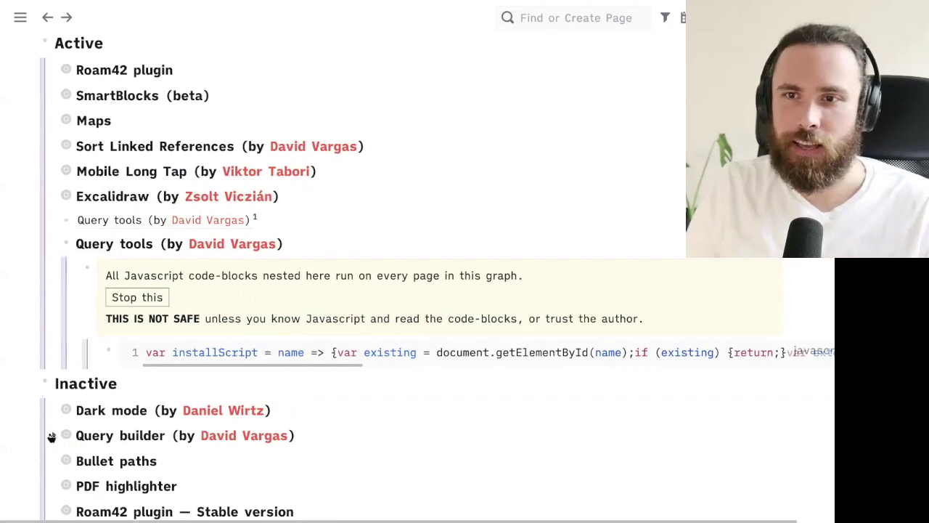
scroll(51, 436, up, 1)
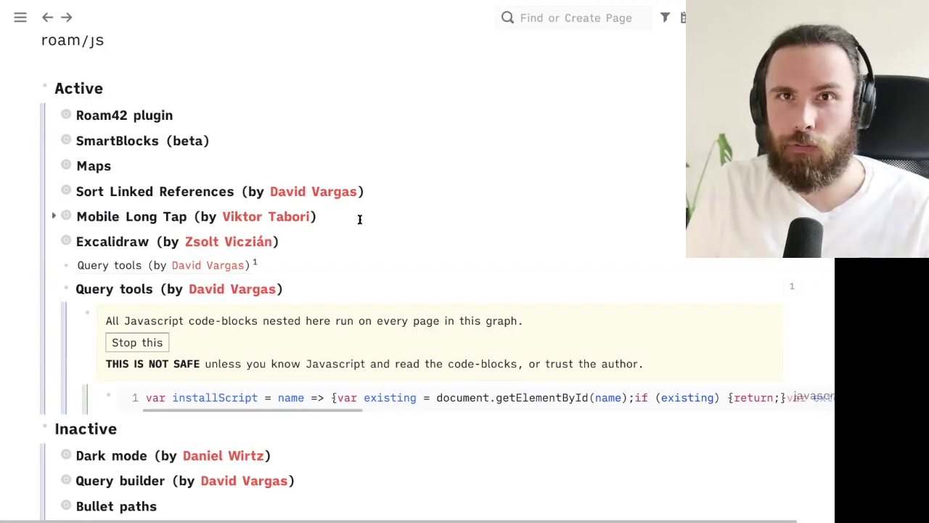
scroll(359, 219, up, 1)
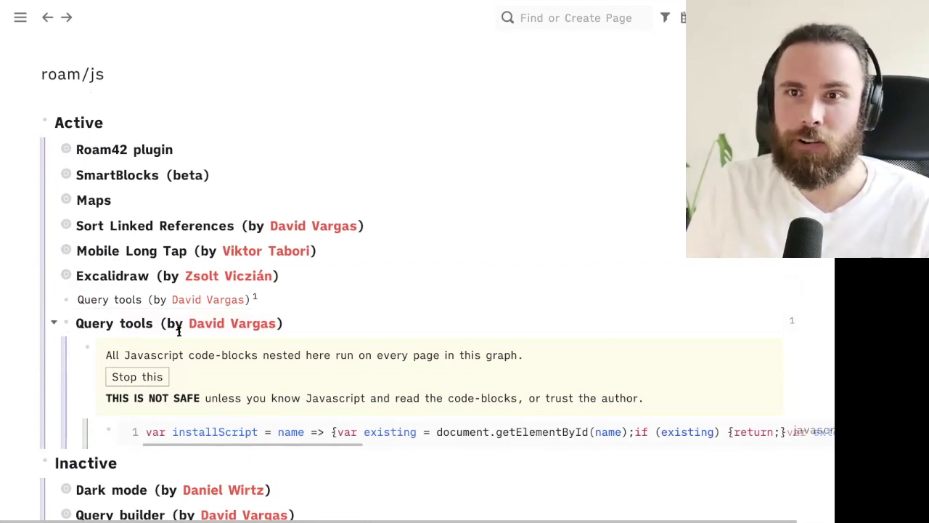
click(325, 328)
key(Down)
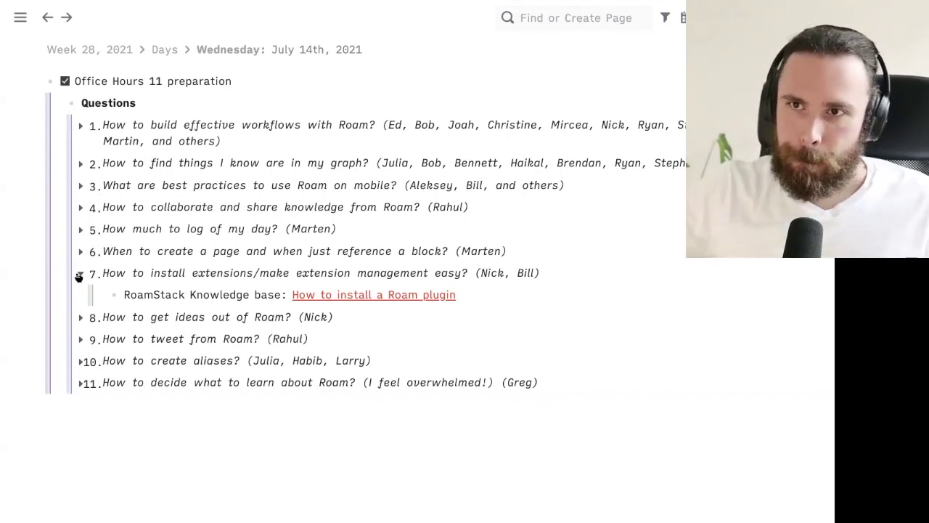
Swap question 7 for question 8 and show its View as Document, Roam42 and Export answers as a document.
click(79, 275)
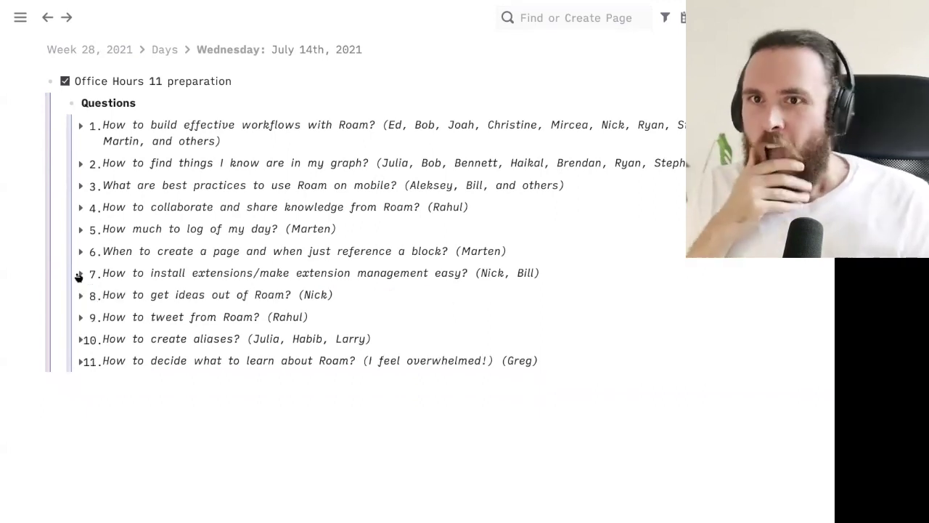
click(80, 298)
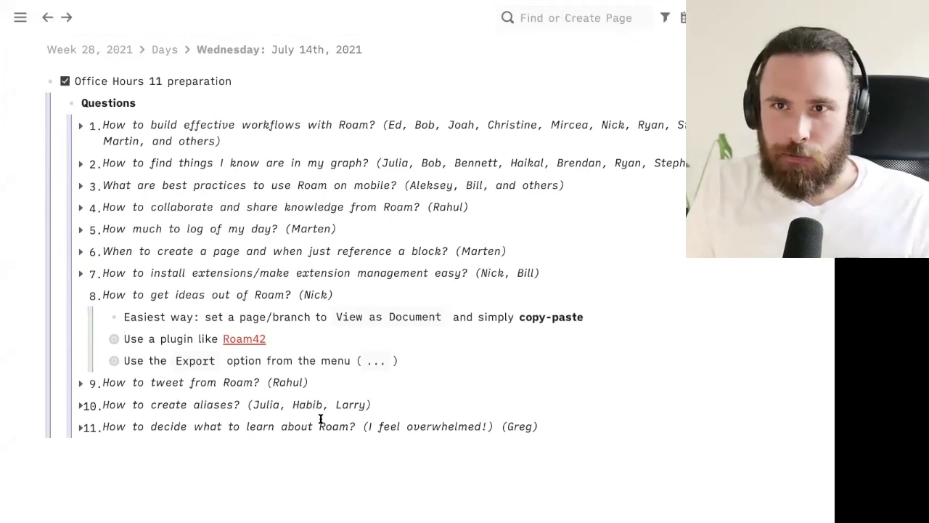
scroll(320, 419, down, 1)
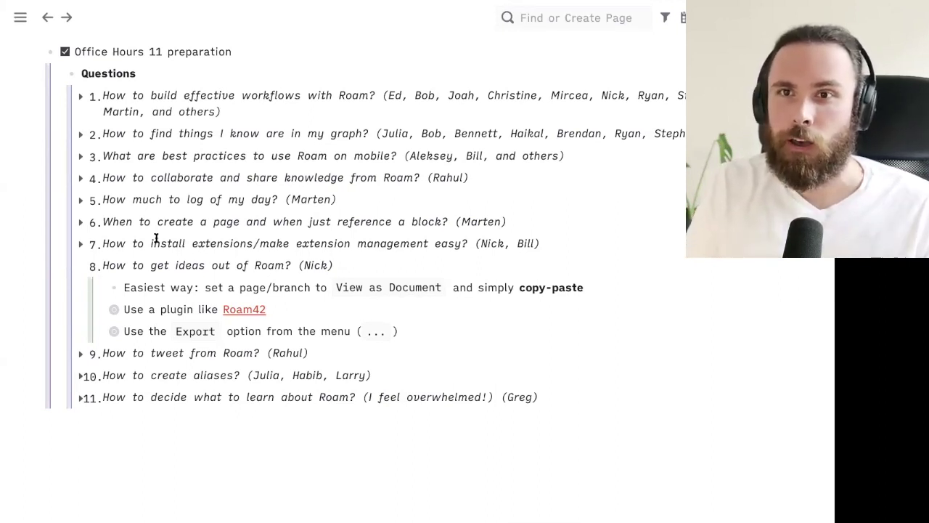
right_click(92, 267)
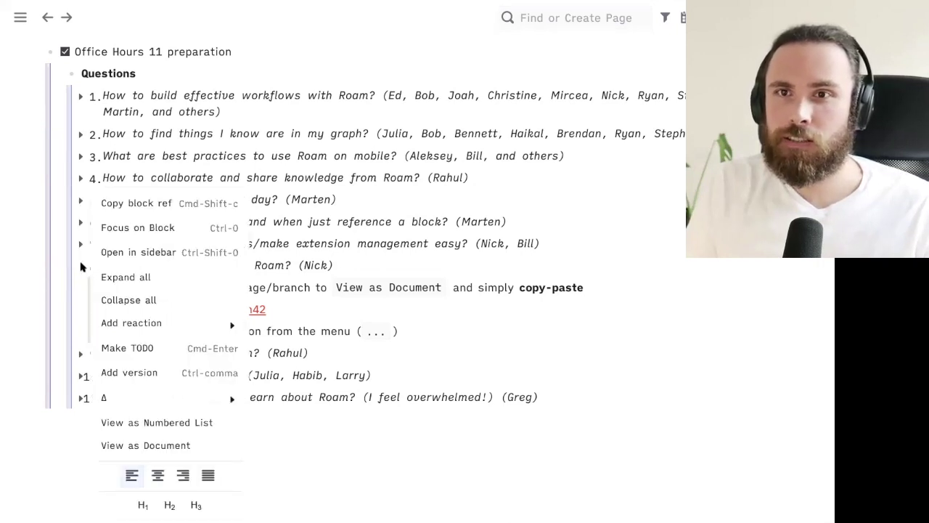
click(149, 449)
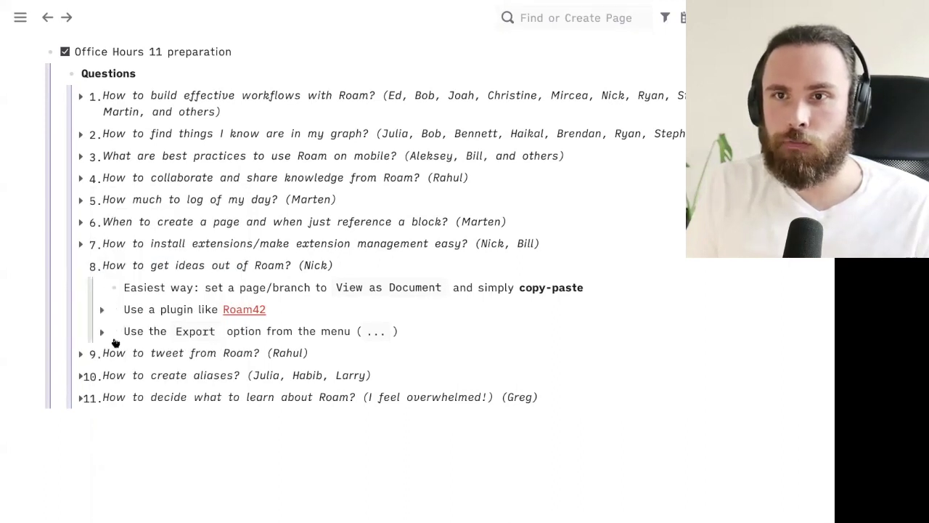
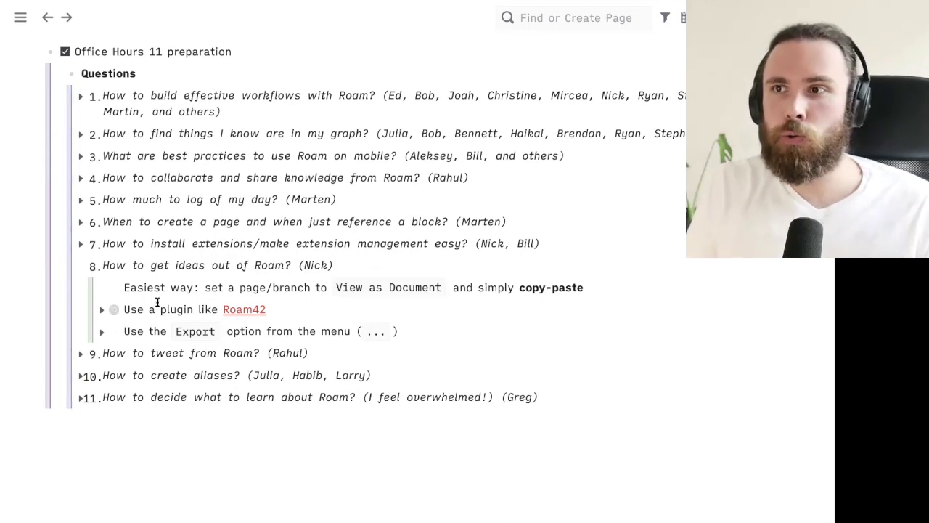
Expand the 'Use a plugin like Roam42' answer to show its Roam Tools plugin-less alternative.
click(102, 311)
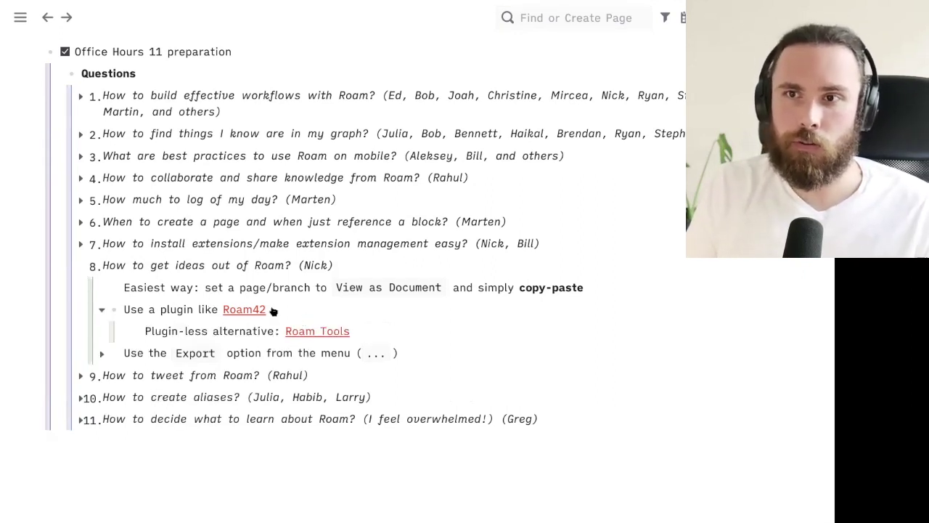
mouse_move(250, 316)
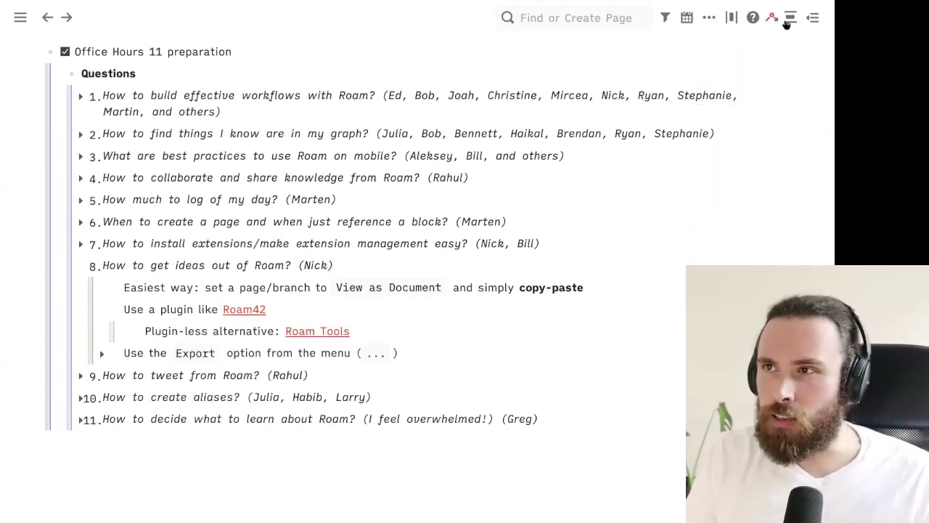
click(789, 20)
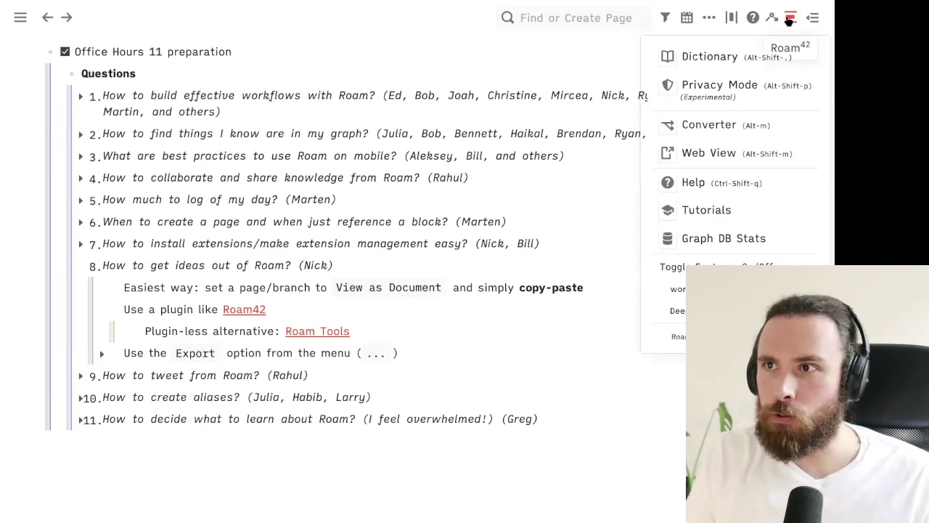
click(718, 126)
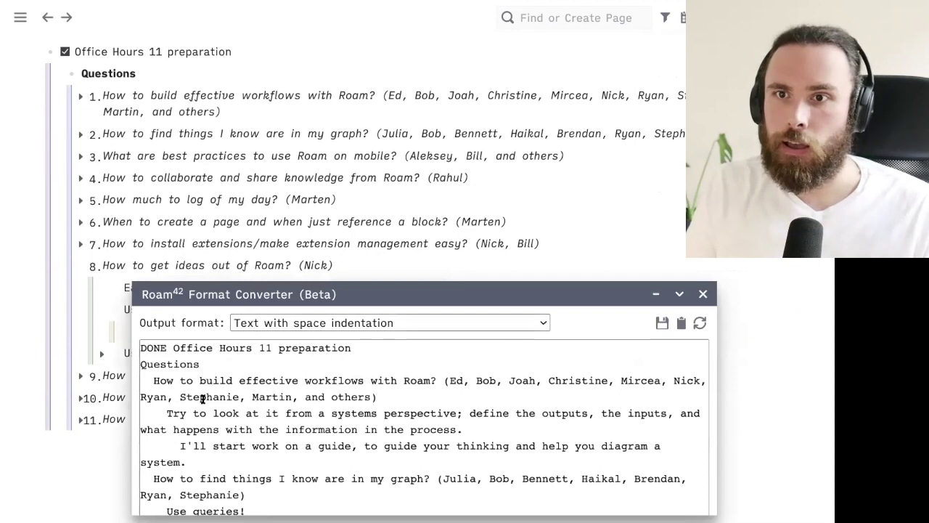
scroll(204, 399, down, 4)
scroll(203, 398, down, 5)
scroll(203, 398, up, 9)
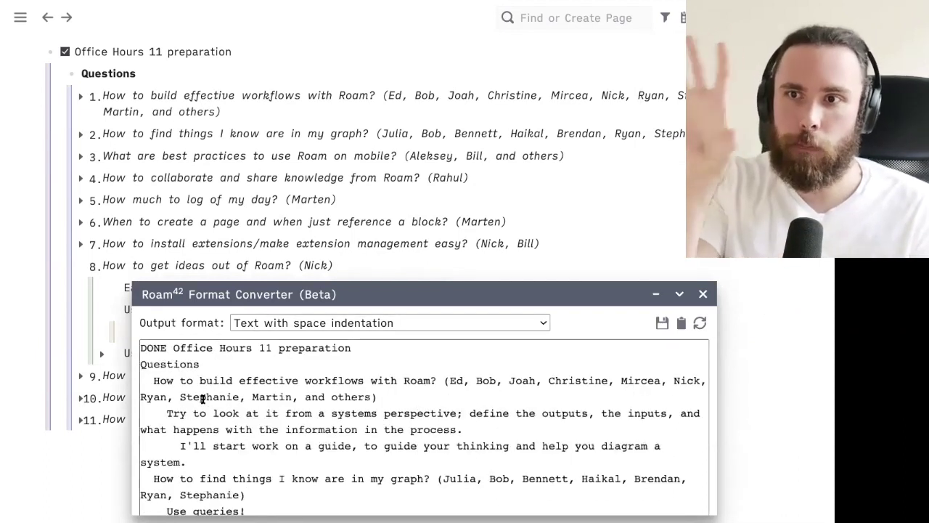
click(344, 325)
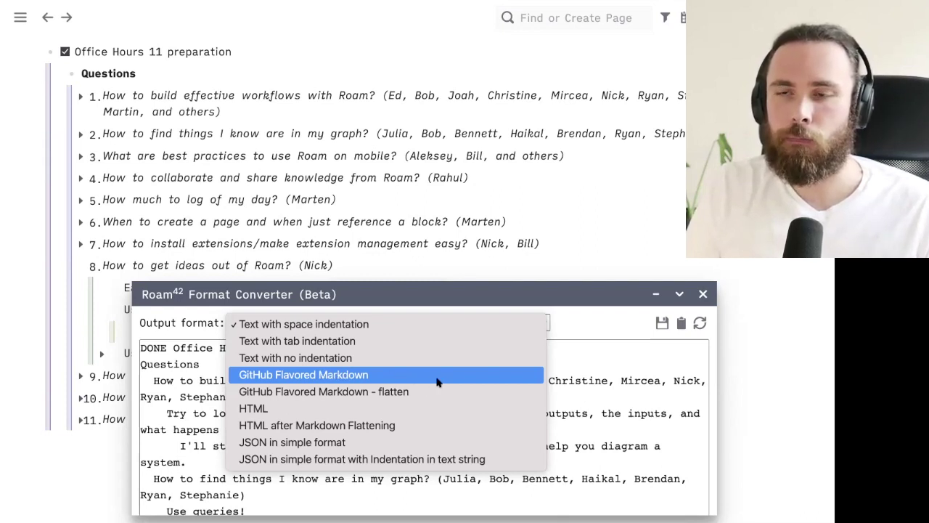
click(397, 392)
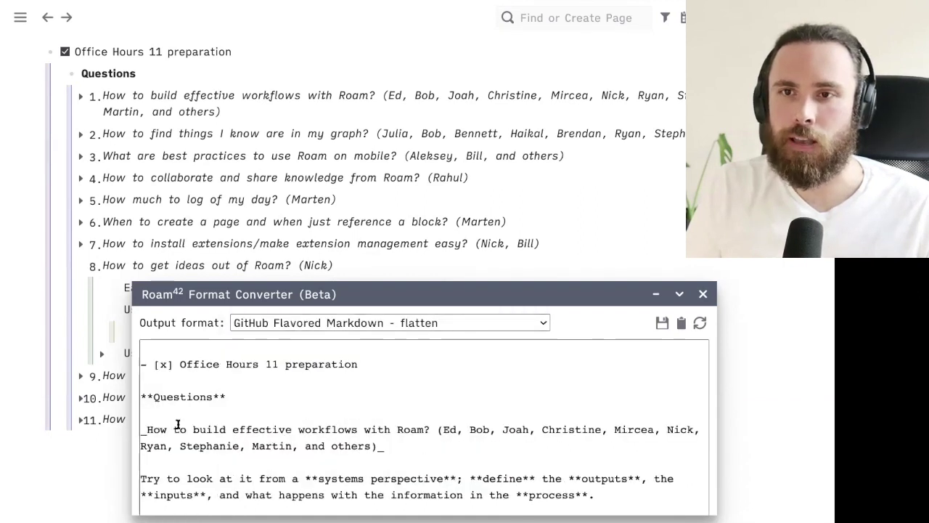
scroll(178, 421, down, 1)
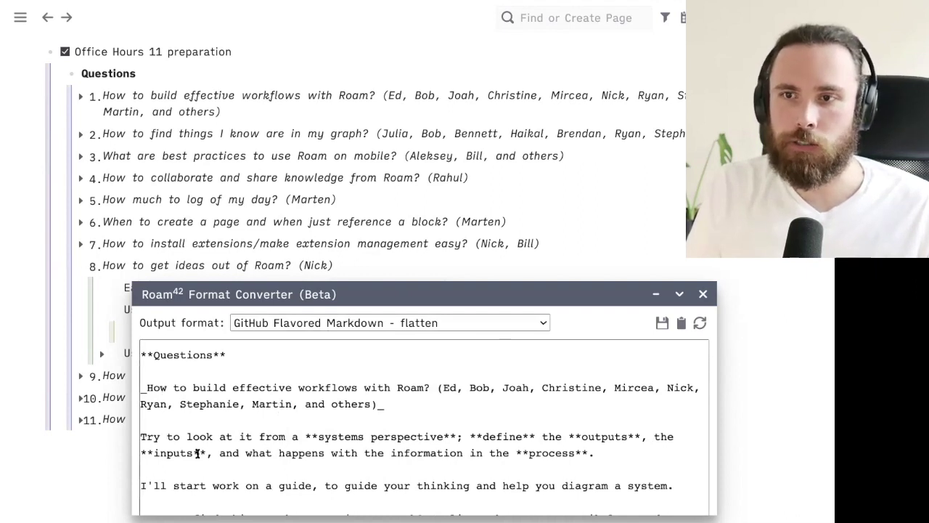
scroll(196, 453, down, 3)
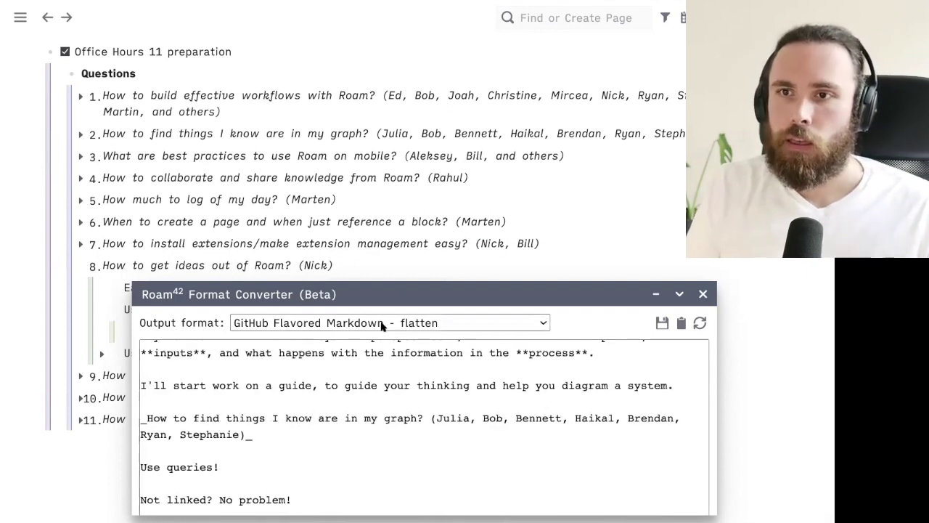
click(382, 326)
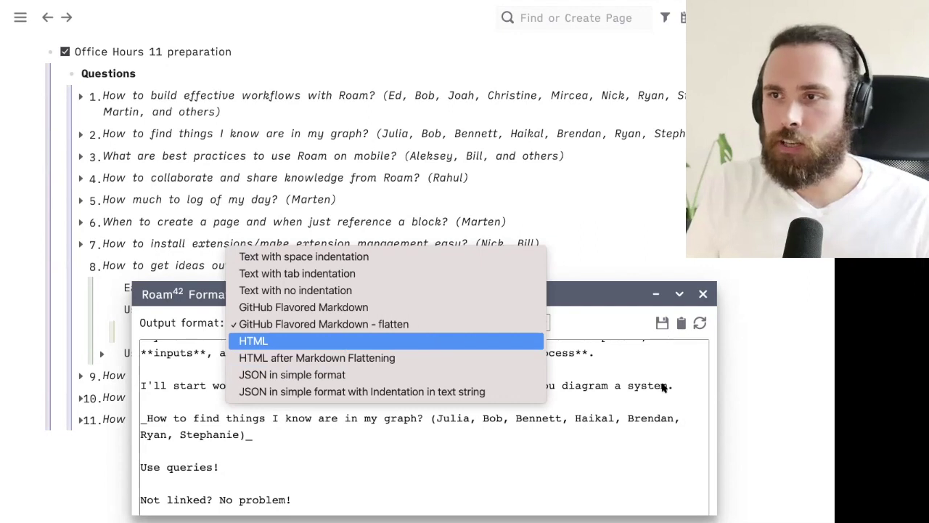
click(703, 295)
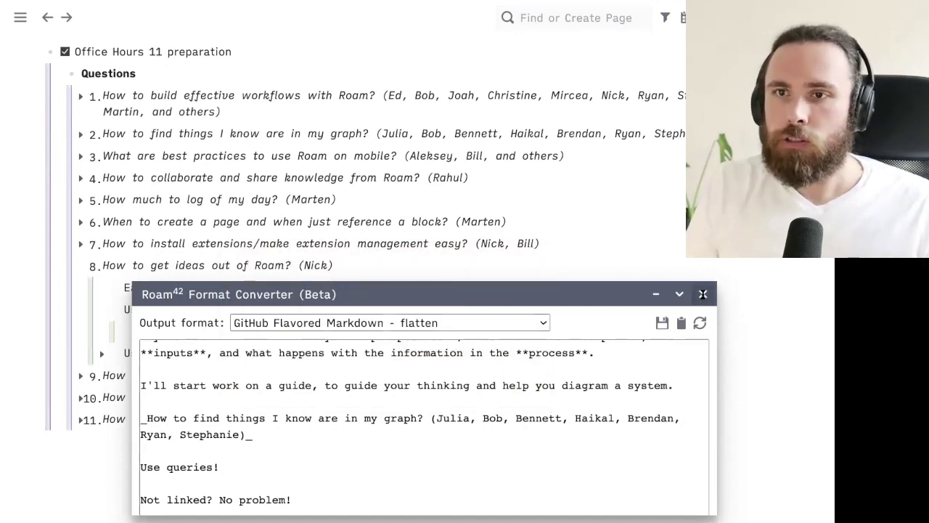
click(702, 295)
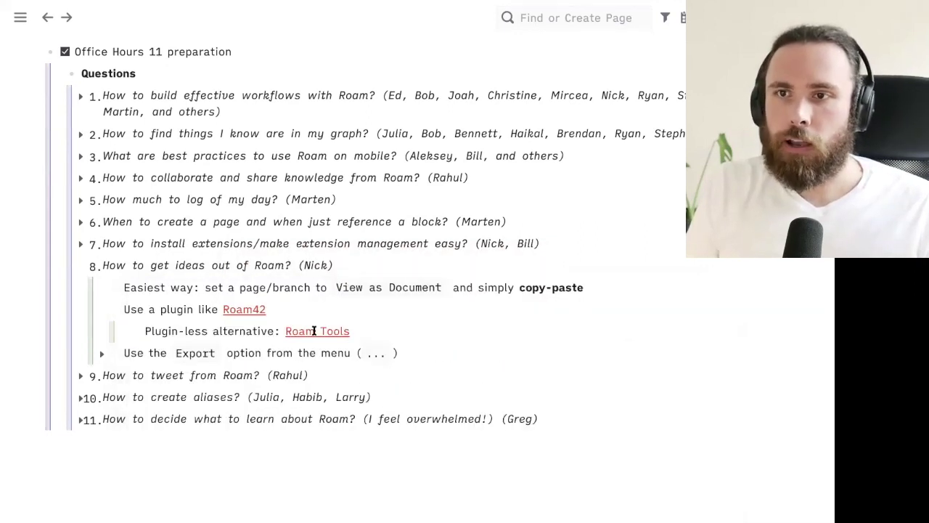
click(400, 330)
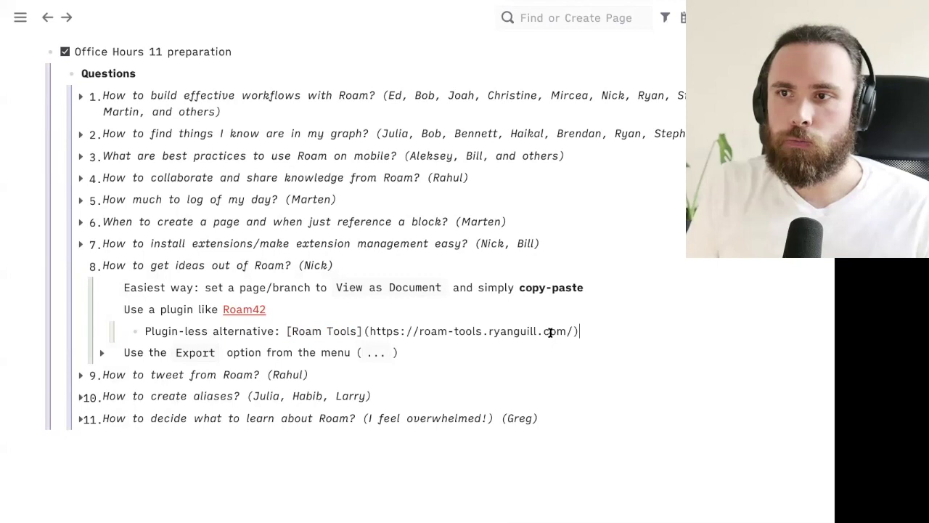
click(322, 309)
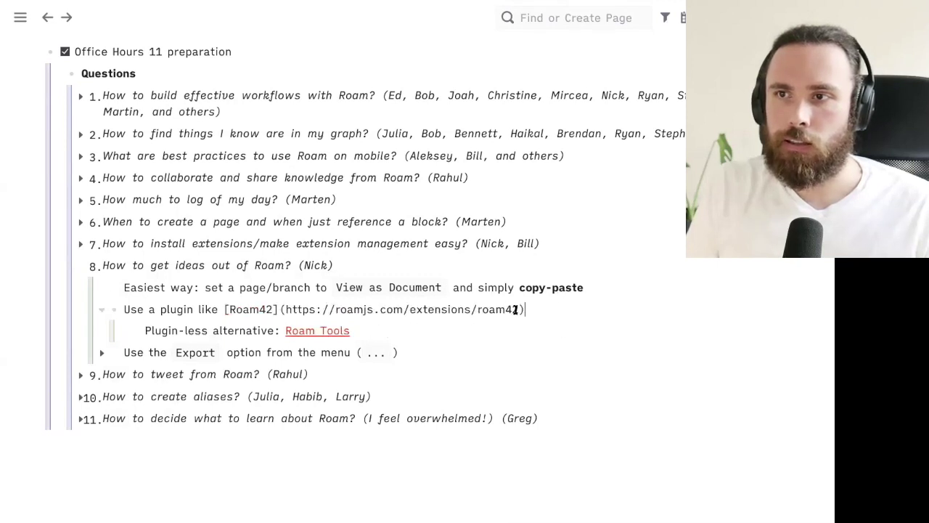
drag(517, 310, 285, 308)
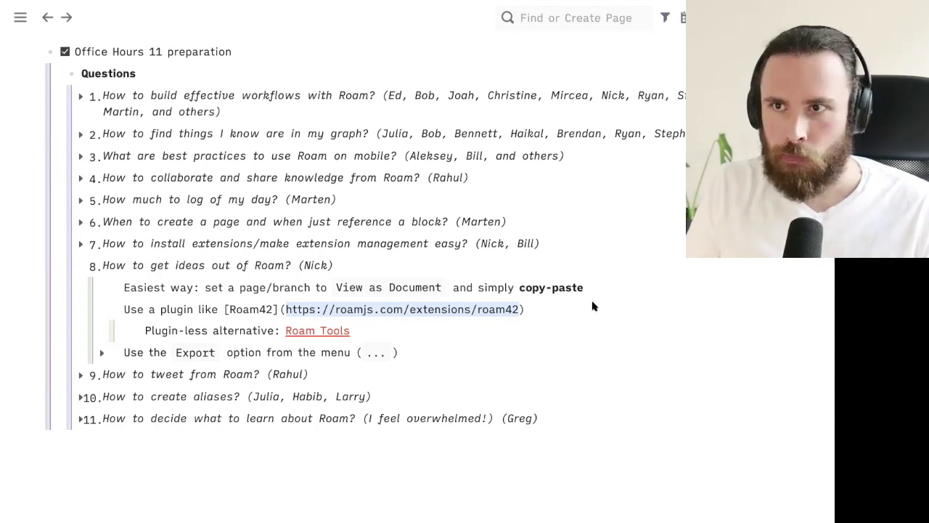
key(End)
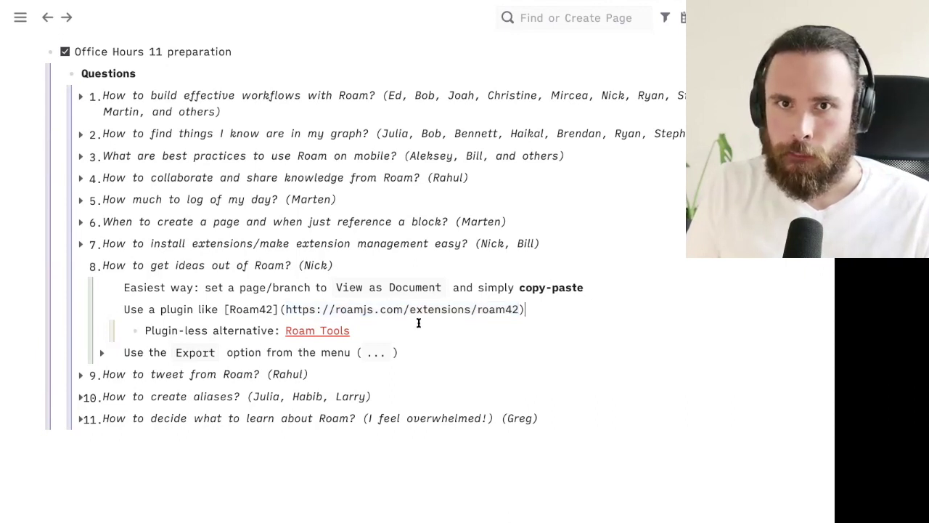
click(447, 327)
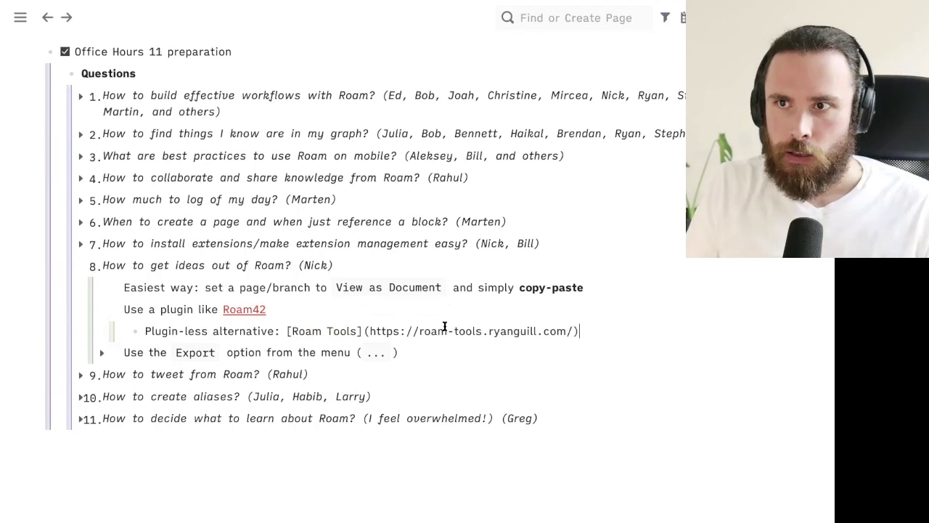
shift+click(368, 331)
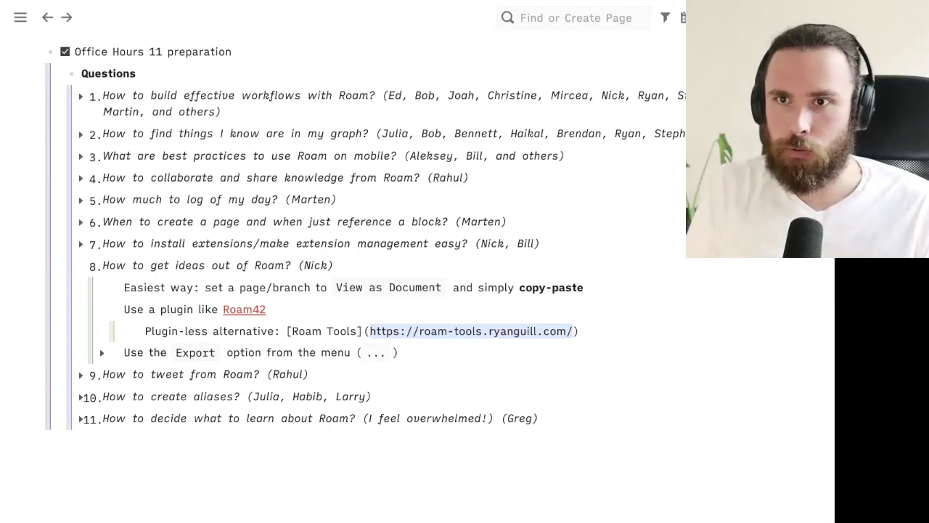
click(794, 346)
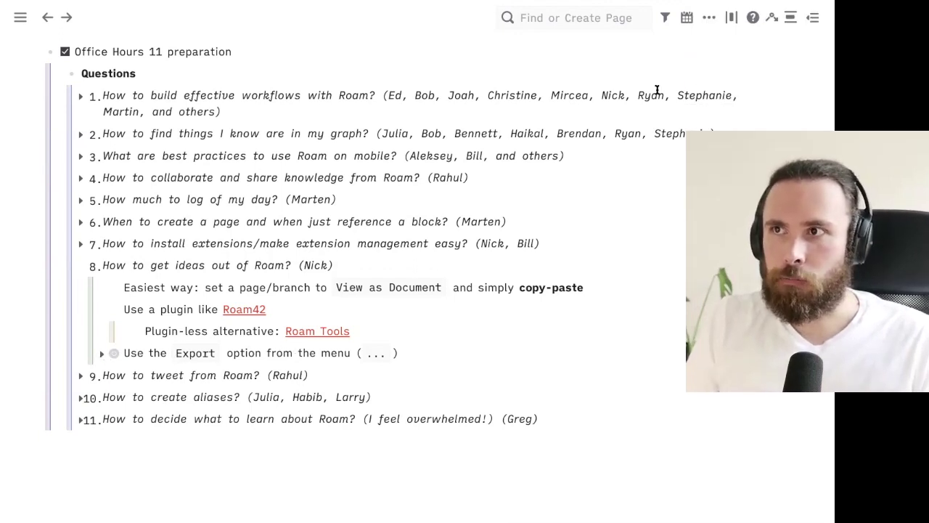
click(710, 22)
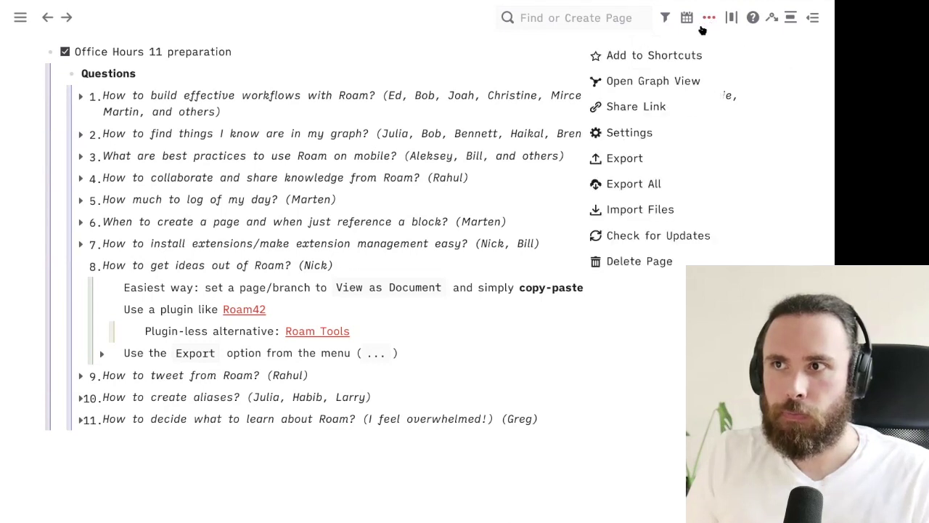
click(652, 158)
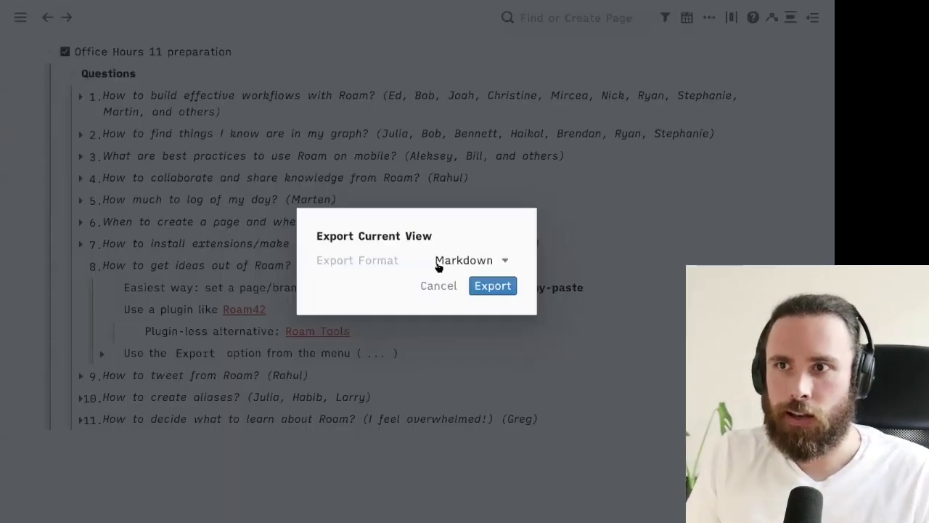
click(465, 265)
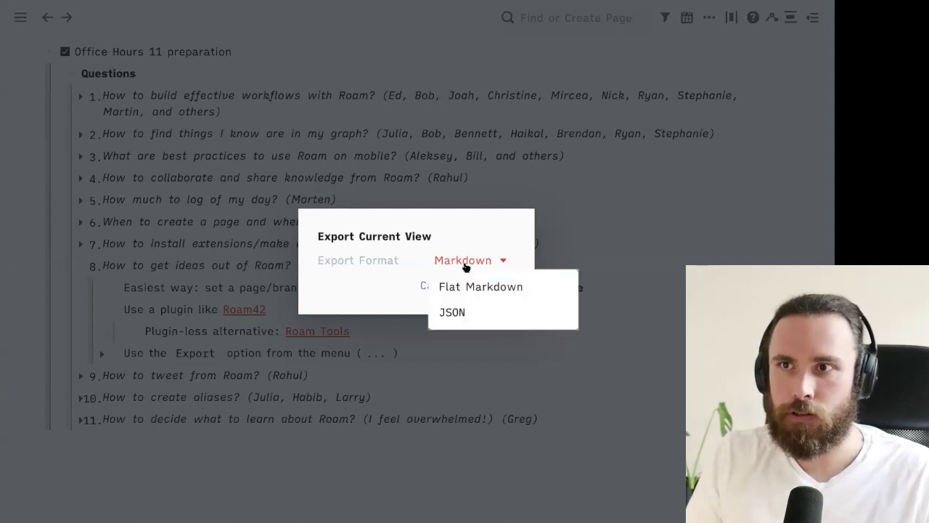
click(492, 260)
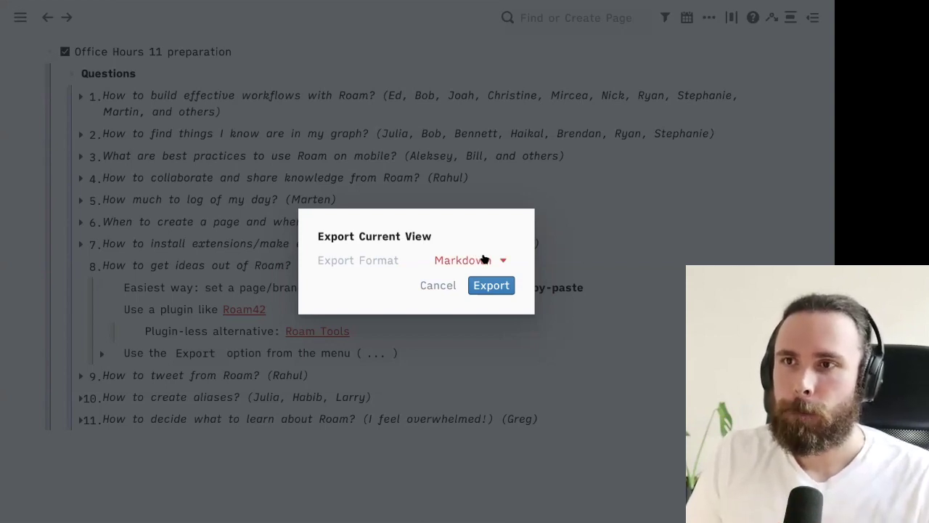
click(484, 259)
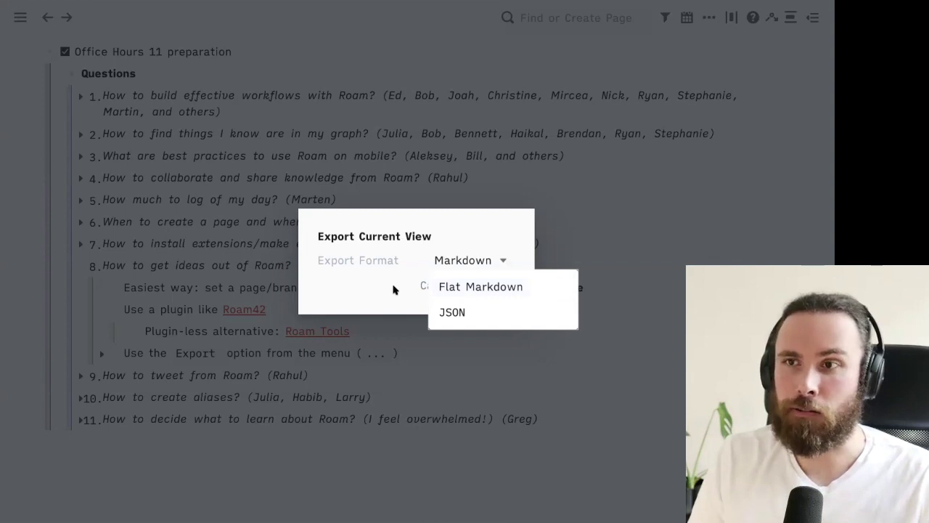
click(393, 290)
click(124, 346)
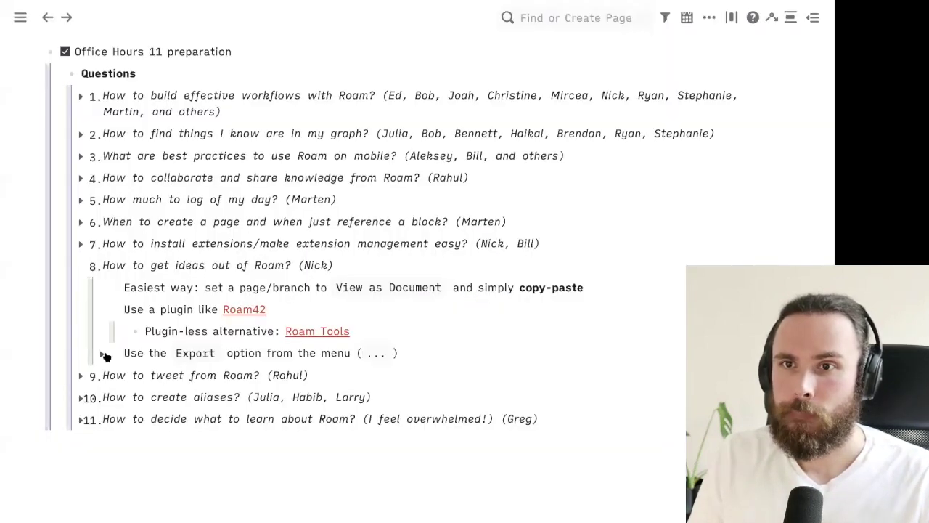
Paste the export dialog screenshot as a nested child of the Export tip, then collapse it.
key(Return)
key(Tab)
key(ctrl+v)
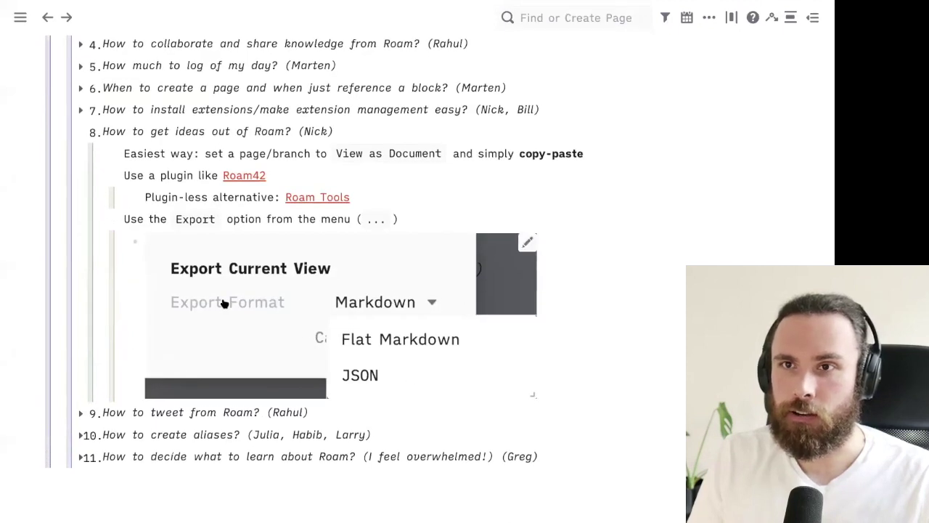
click(103, 223)
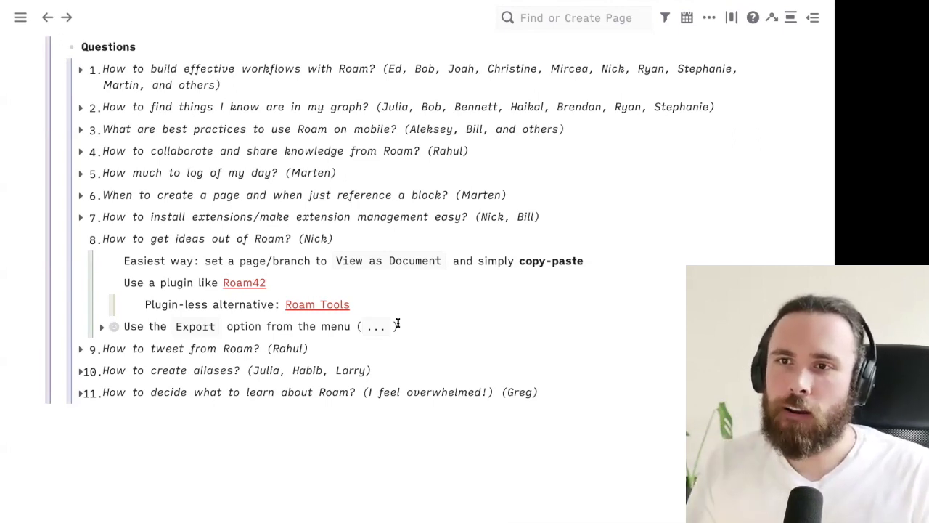
Re-expand the Export tip and select the raw image URL behind its screenshot.
click(102, 331)
scroll(445, 326, down, 2)
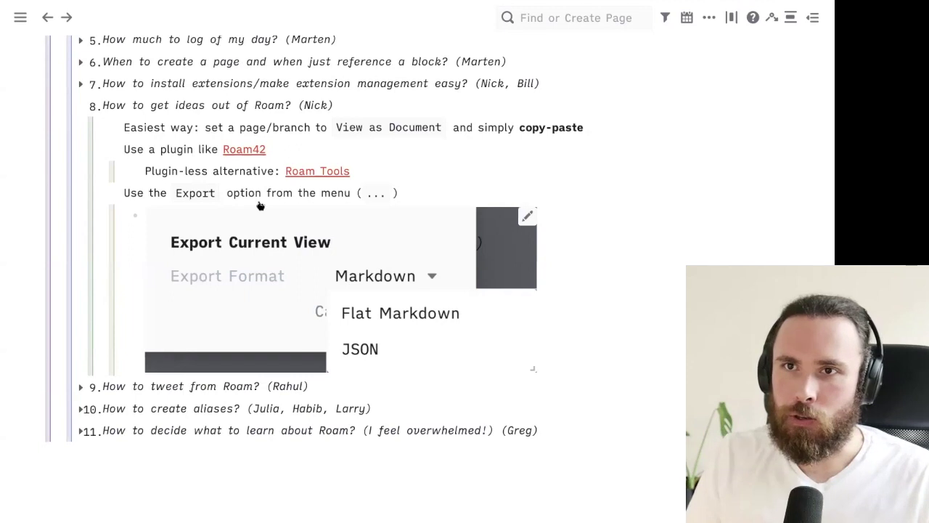
click(128, 193)
key(Escape)
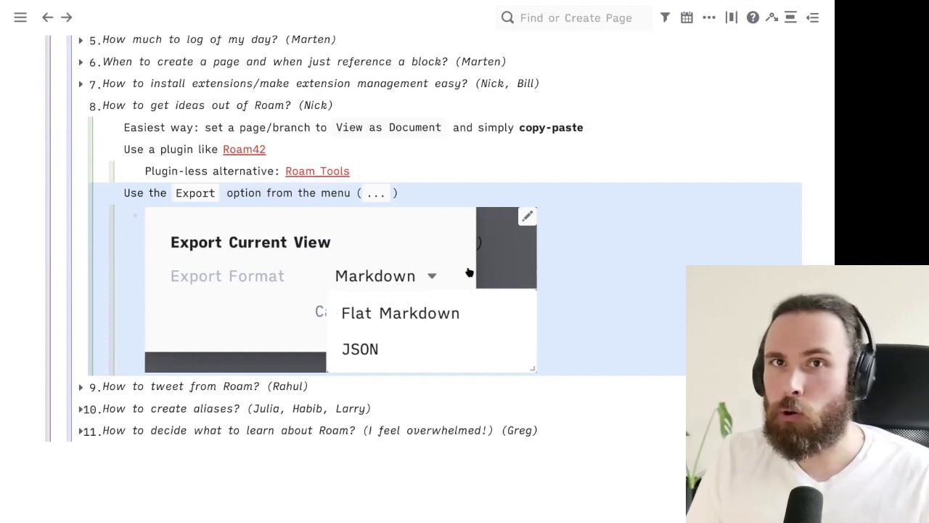
click(633, 252)
drag(222, 358, 169, 327)
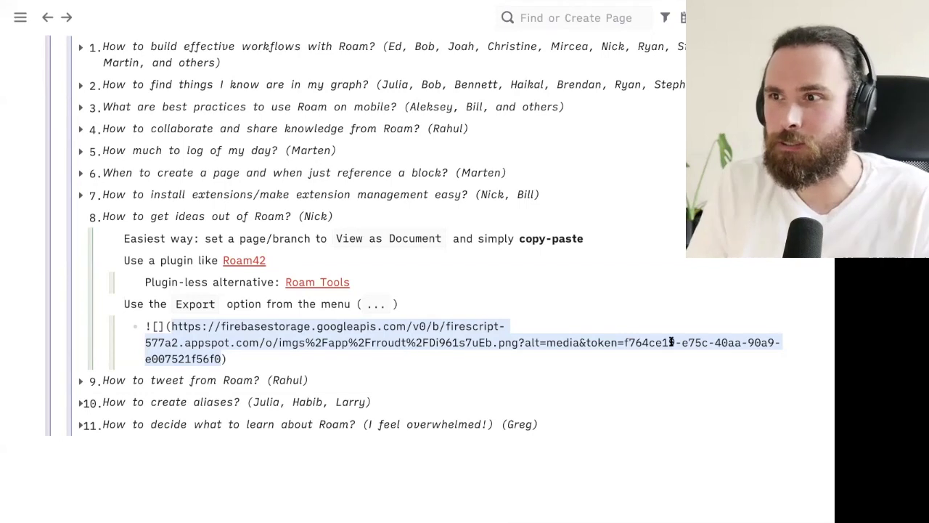
Render the export dialog screenshot showing Markdown, Flat Markdown and JSON as an image again.
click(795, 378)
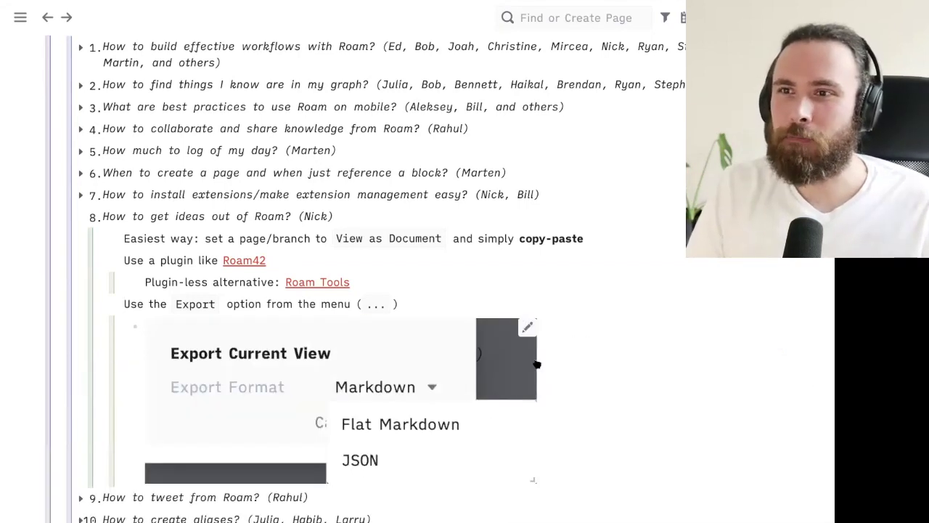
click(527, 328)
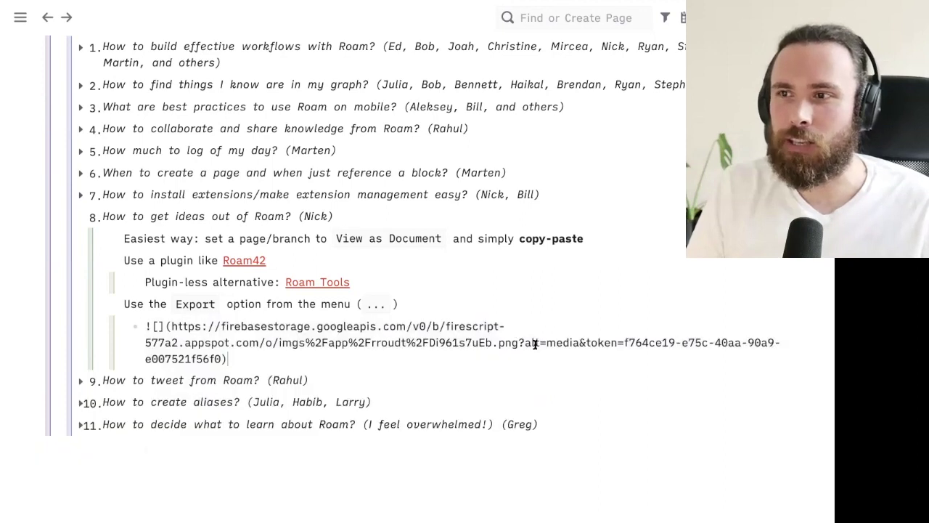
click(820, 336)
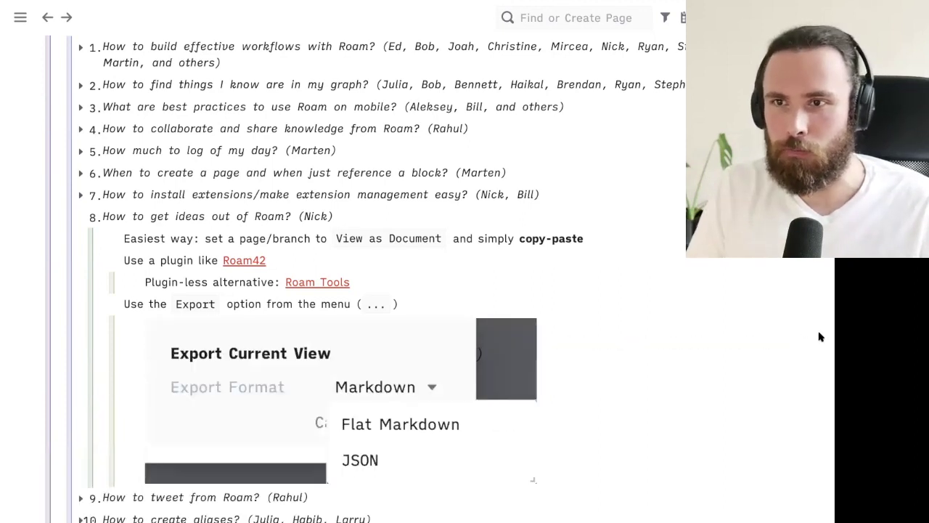
scroll(821, 336, down, 1)
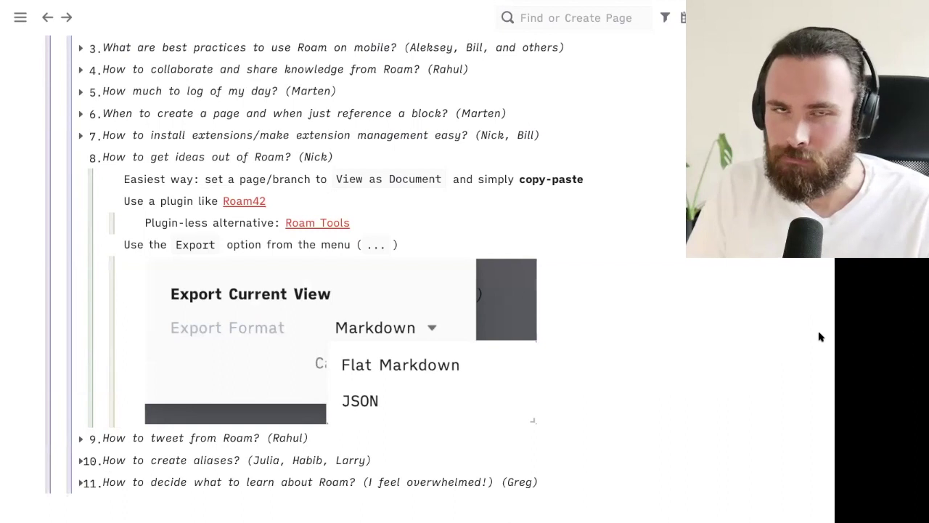
scroll(820, 336, down, 1)
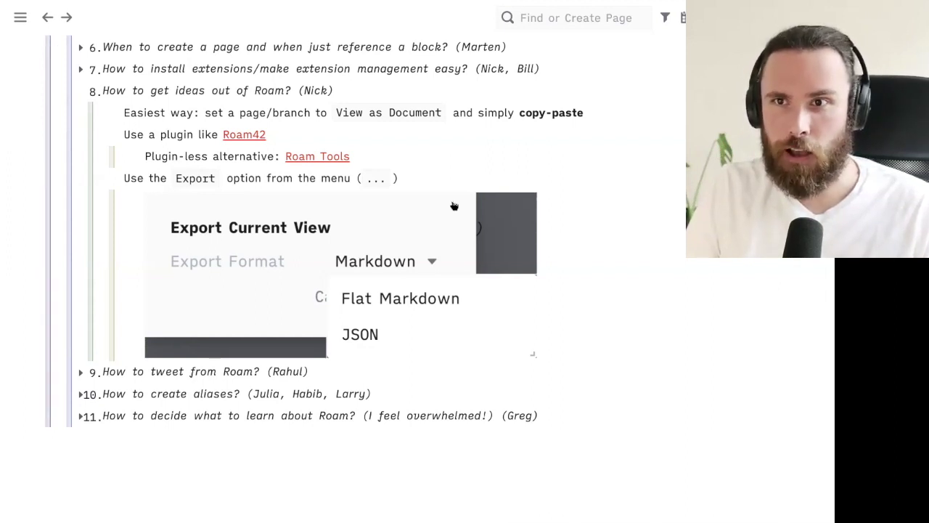
Collapse question 8 and expand question 9 to show the Mercury extension and RoamJS Twitter plugin.
click(77, 92)
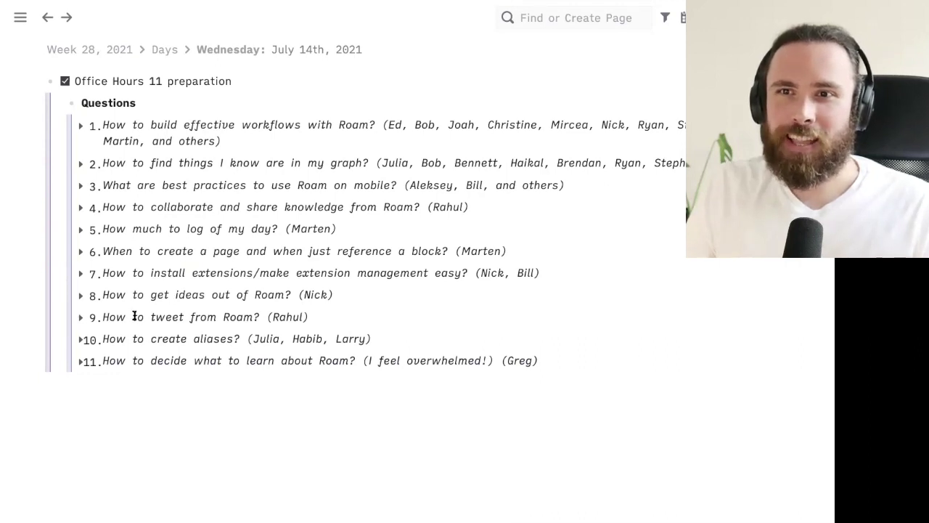
click(80, 318)
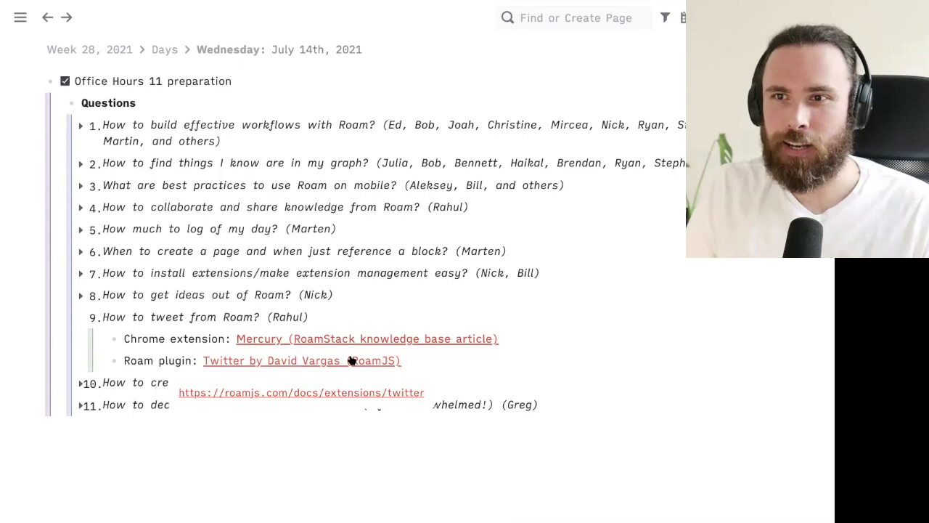
click(455, 361)
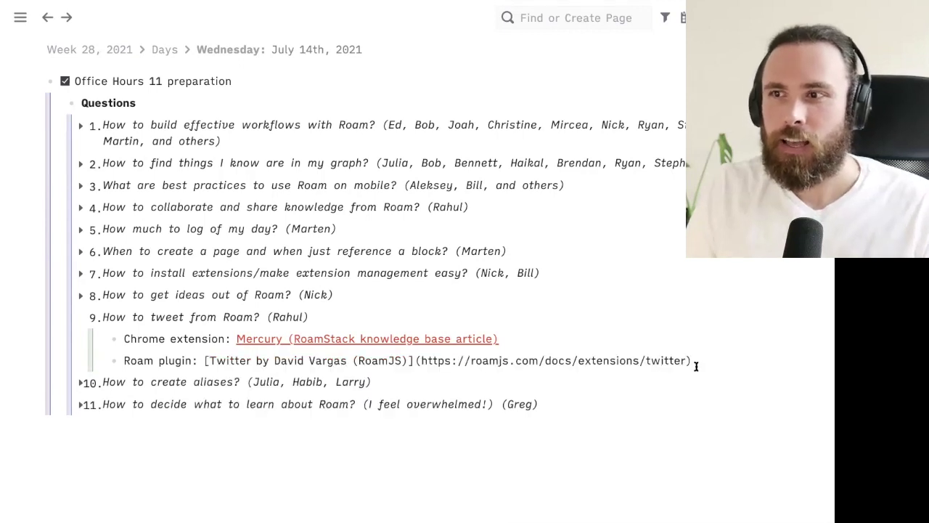
key(Escape)
click(420, 361)
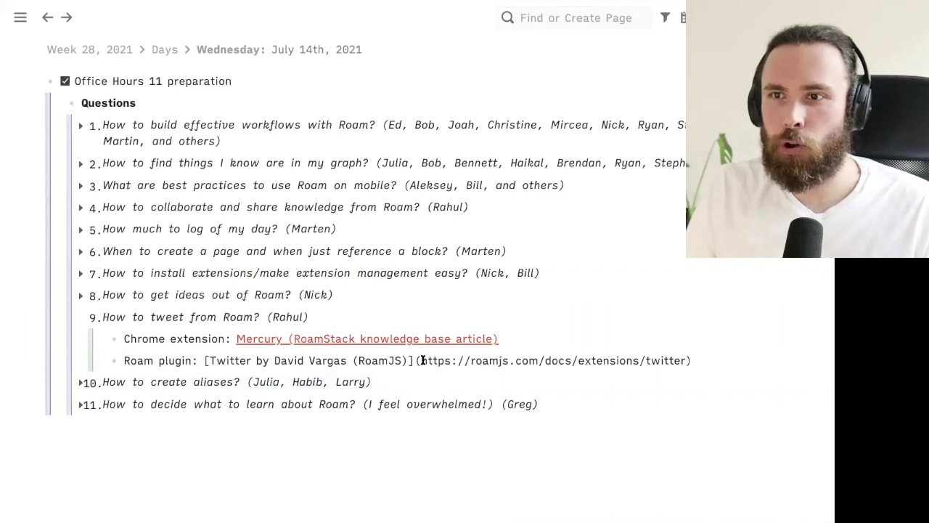
drag(421, 361, 687, 358)
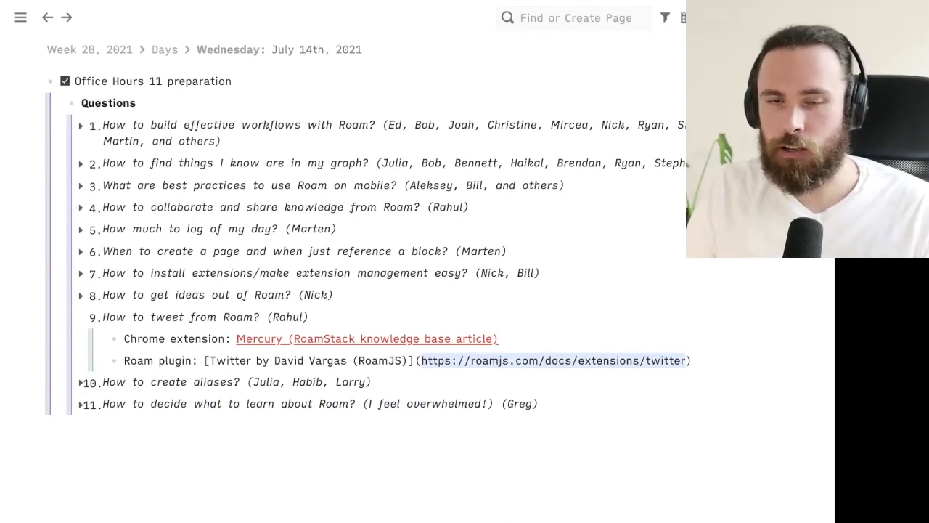
click(553, 294)
click(548, 331)
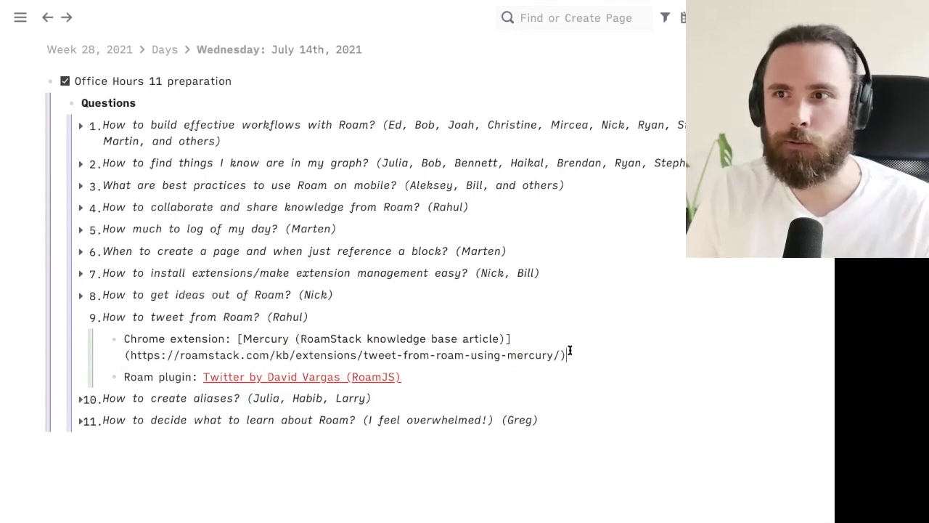
drag(564, 354, 132, 354)
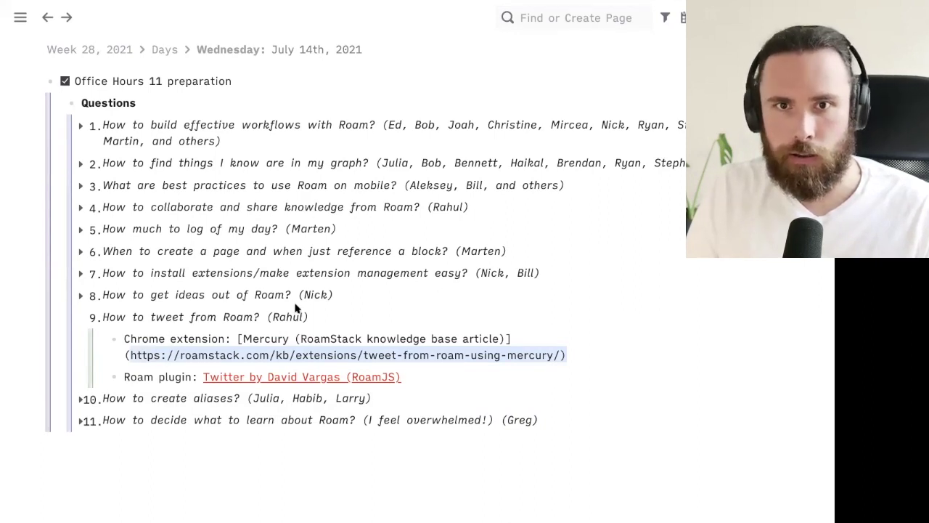
click(780, 341)
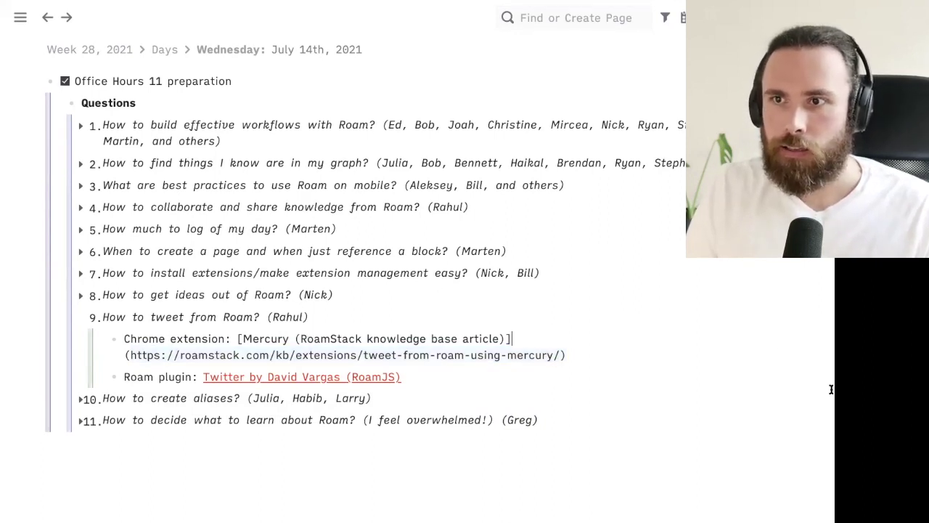
key(Escape)
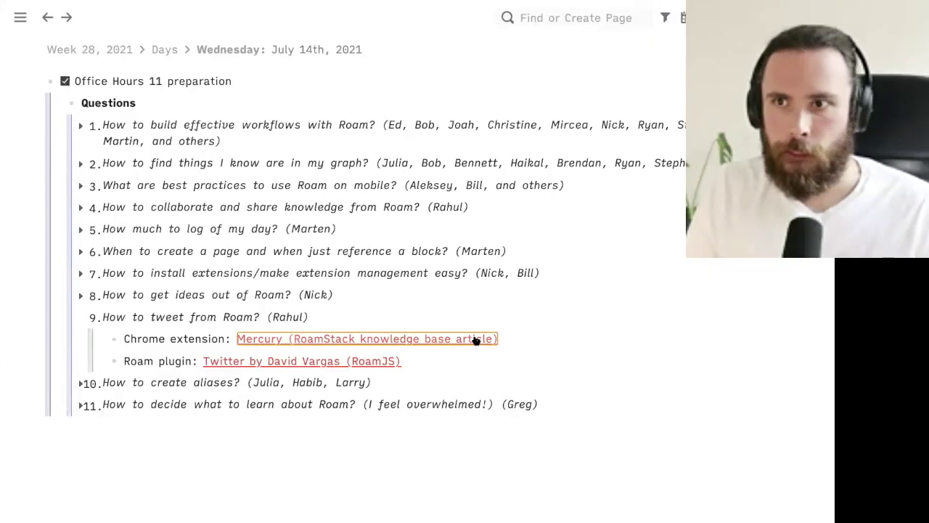
Open RoamStack's 'Tweet from Roam using Mercury' article and read down to its #TweetThis thread steps.
click(475, 339)
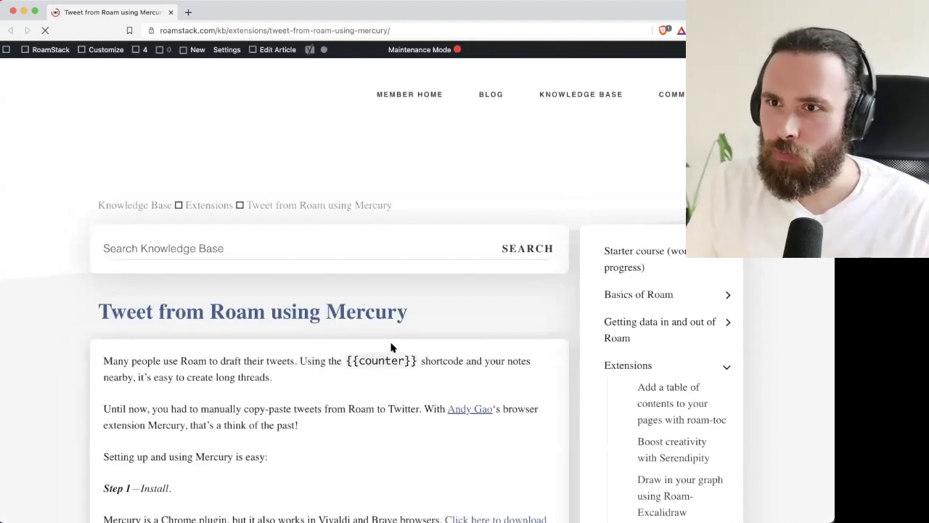
scroll(392, 347, down, 4)
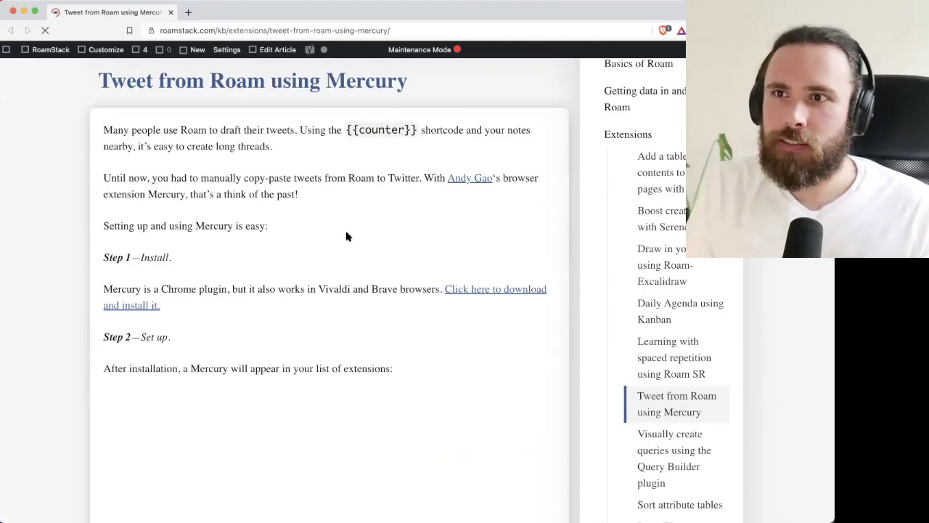
scroll(346, 236, down, 2)
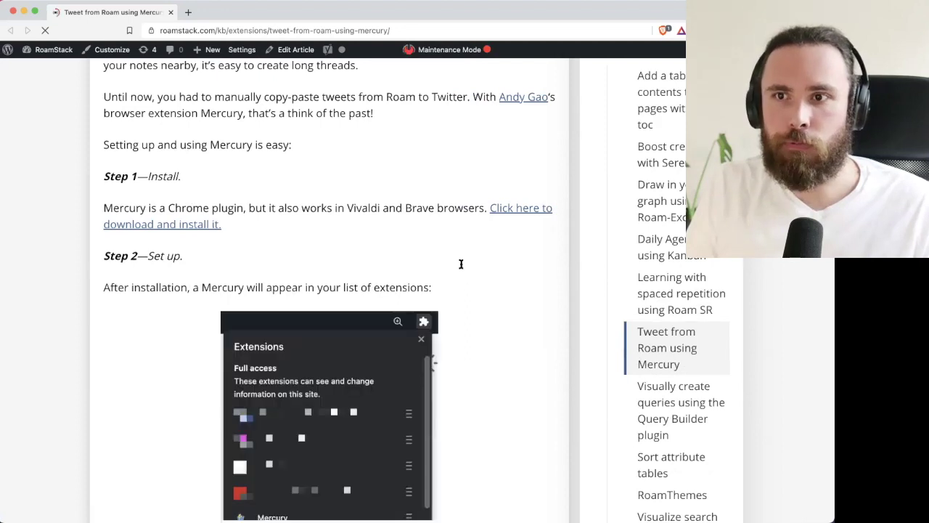
scroll(469, 269, down, 5)
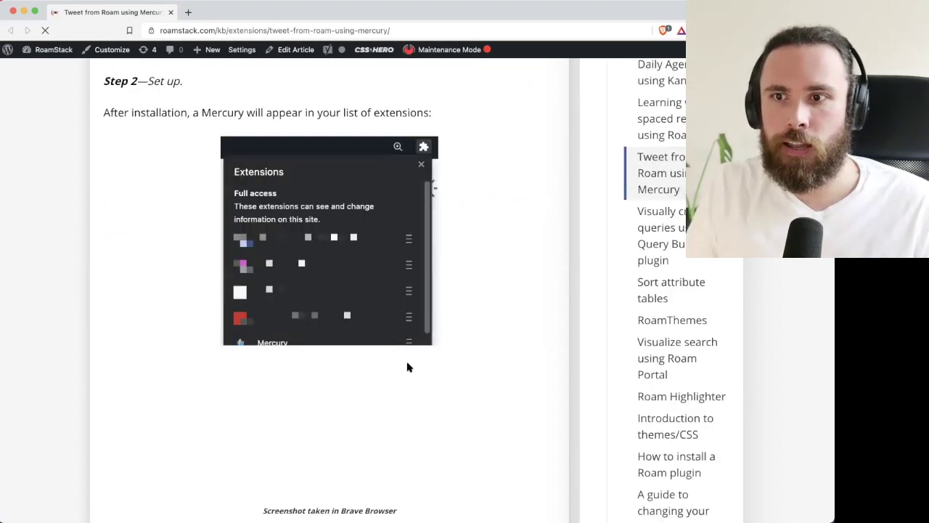
scroll(409, 367, down, 6)
scroll(359, 391, down, 1)
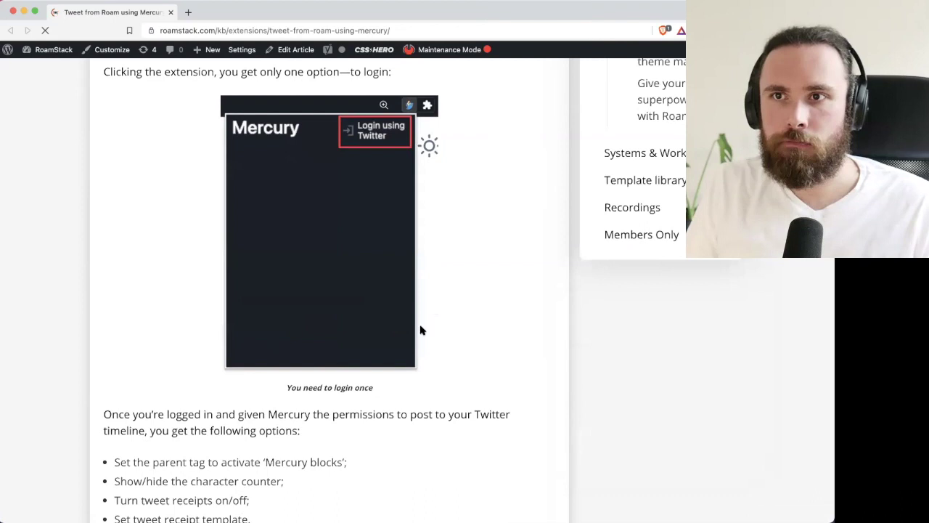
scroll(411, 332, down, 15)
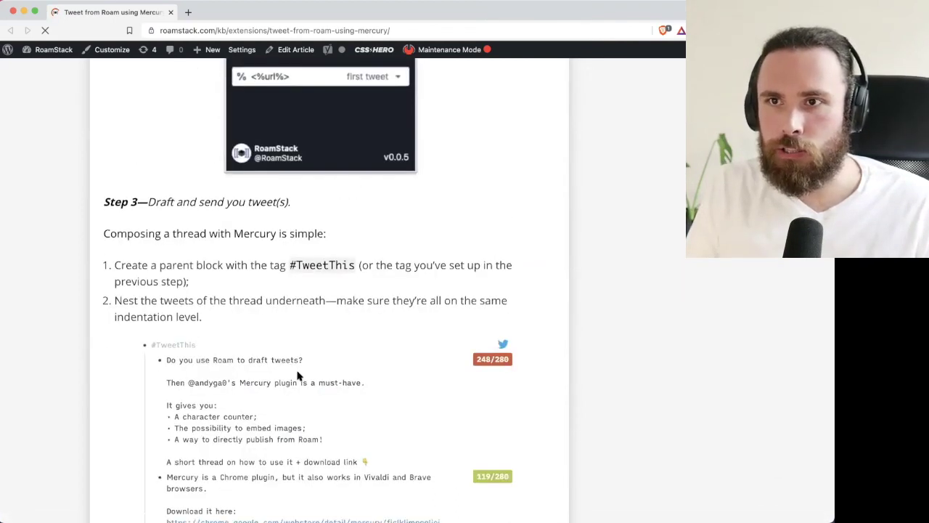
scroll(299, 375, down, 6)
scroll(247, 363, up, 1)
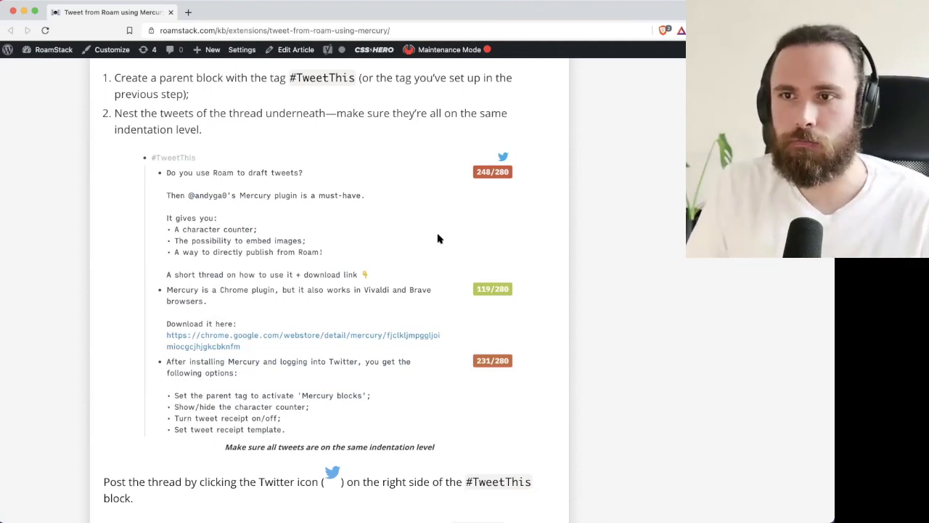
scroll(437, 238, up, 1)
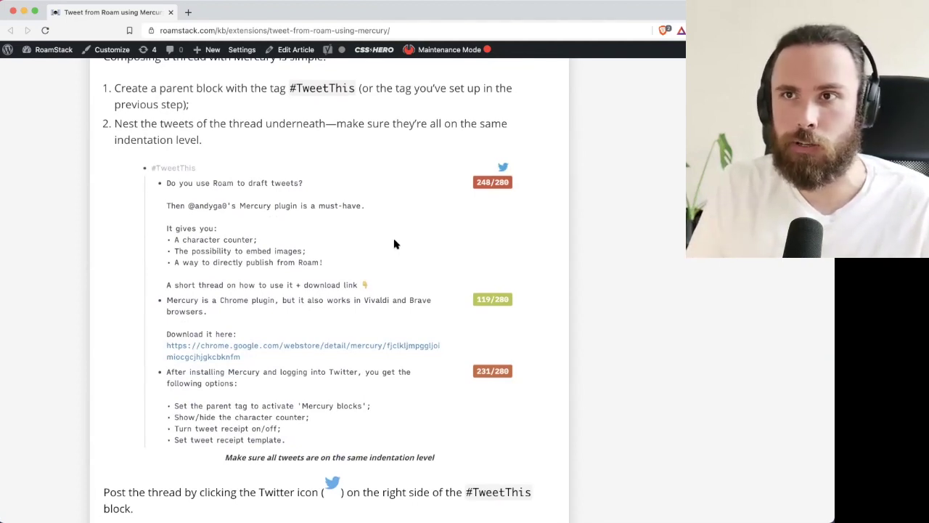
Back in Roam, check questions 5 and 8, then collapse question 9's answer.
key(ctrl+Right)
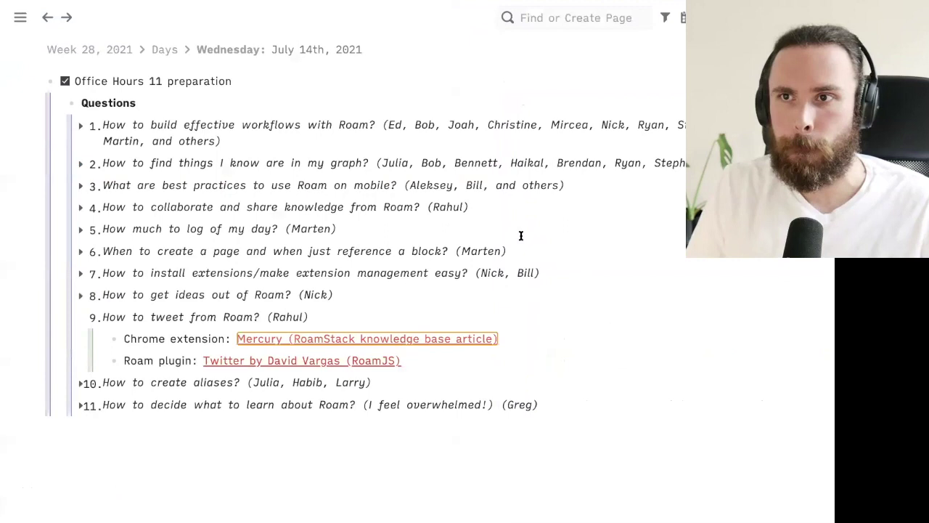
click(520, 236)
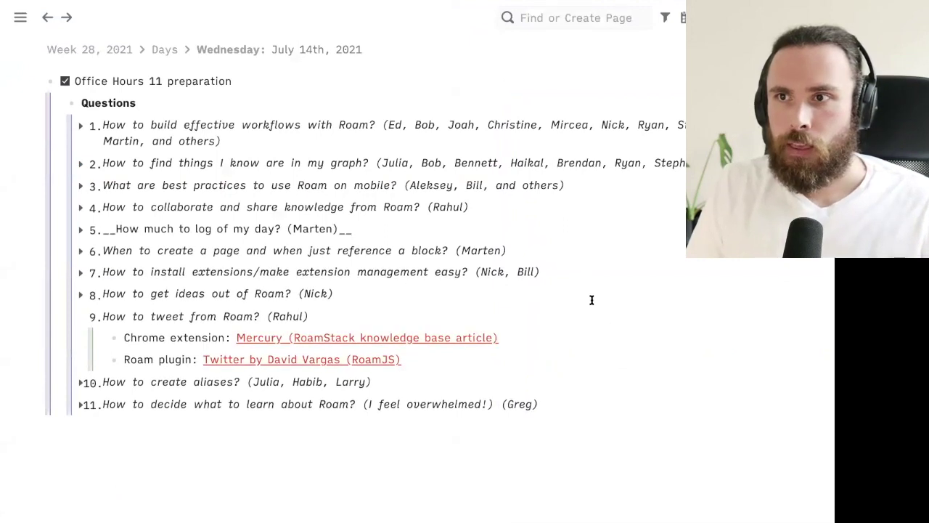
click(592, 299)
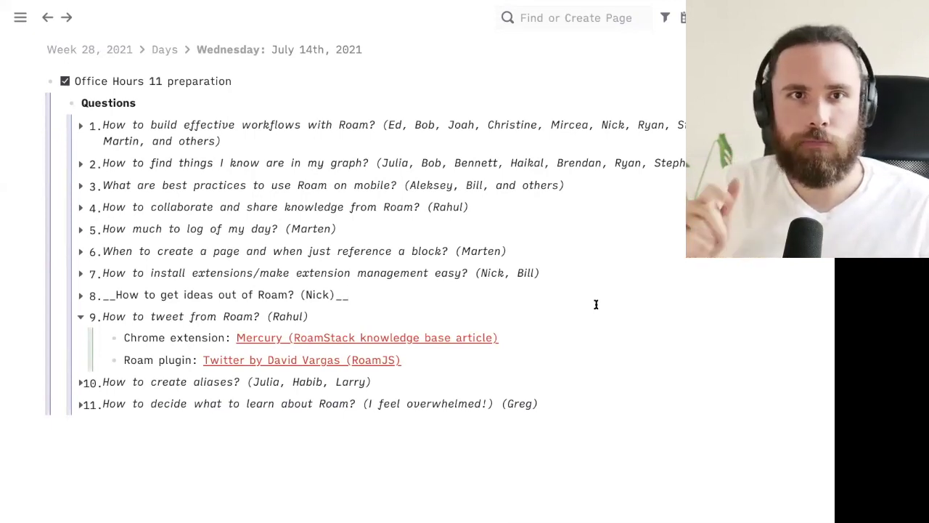
click(375, 458)
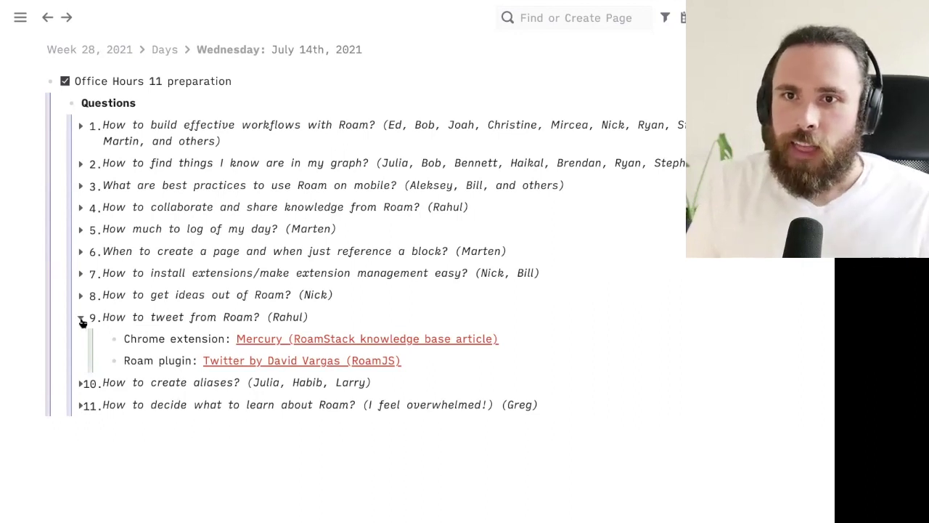
click(81, 320)
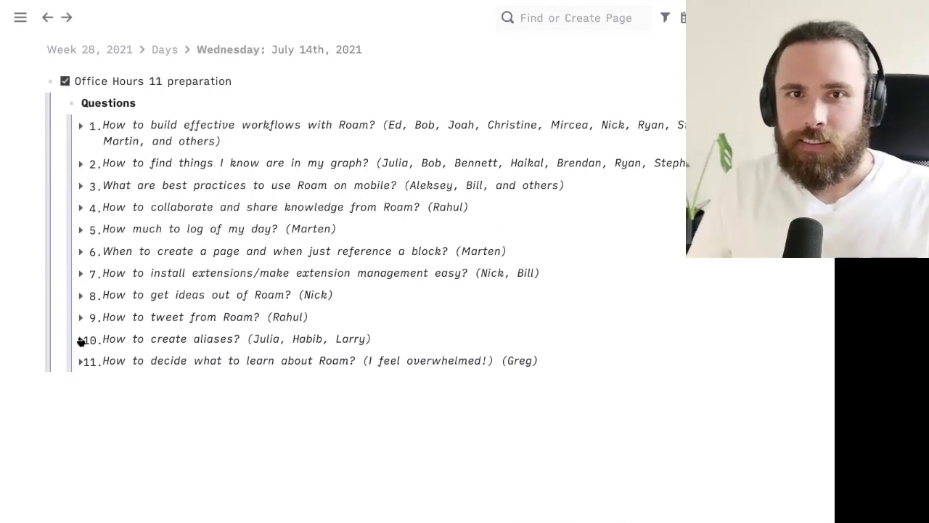
Expand question 10 to show the [Link label]([[Page name]]) alias format and best practices.
click(80, 339)
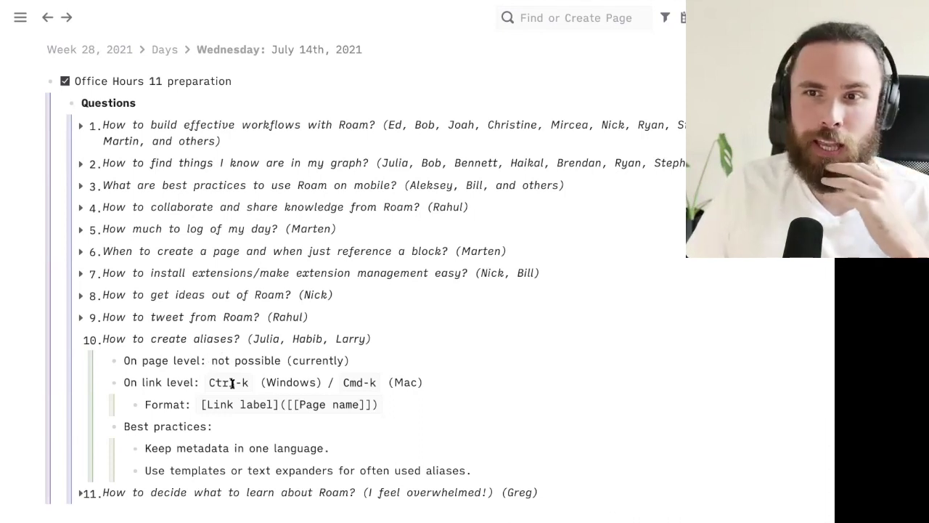
scroll(232, 383, down, 1)
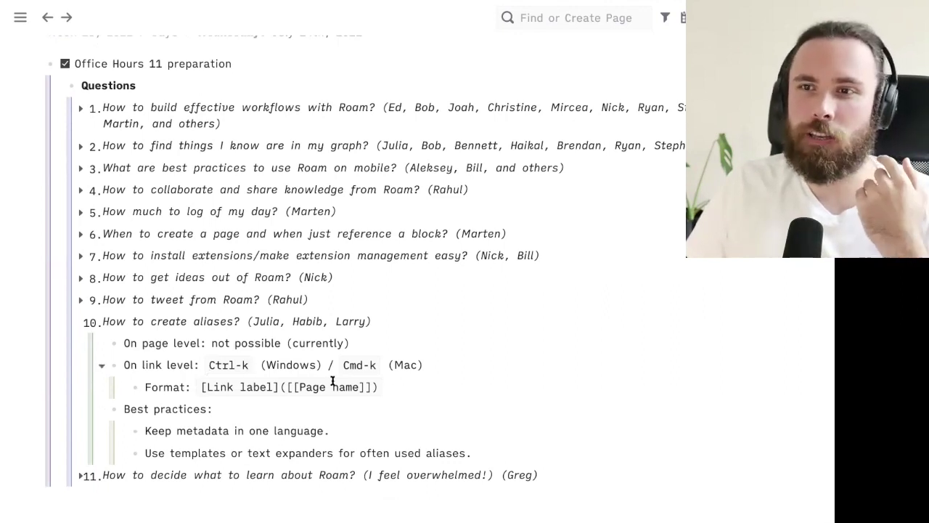
click(431, 363)
key(Return)
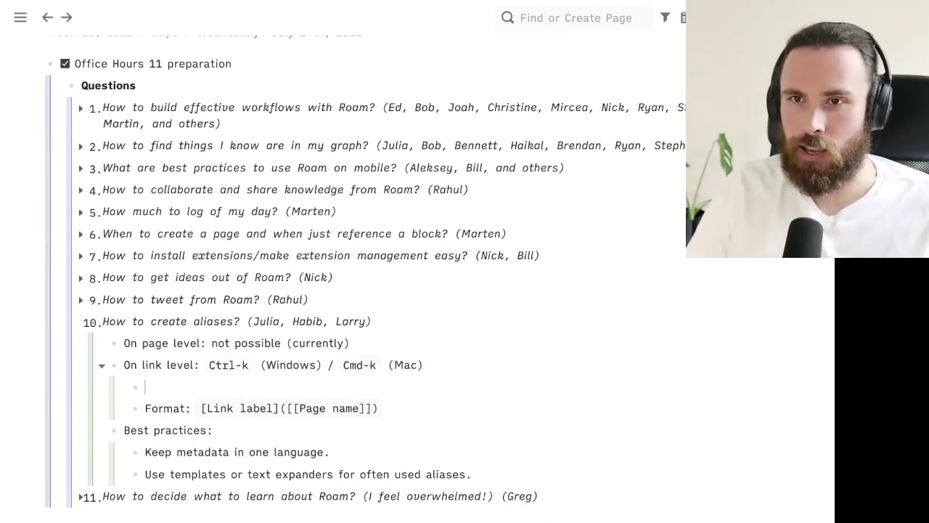
key(ctrl+Return)
key(ctrl+a)
key(BackSpace)
key(ctrl+k)
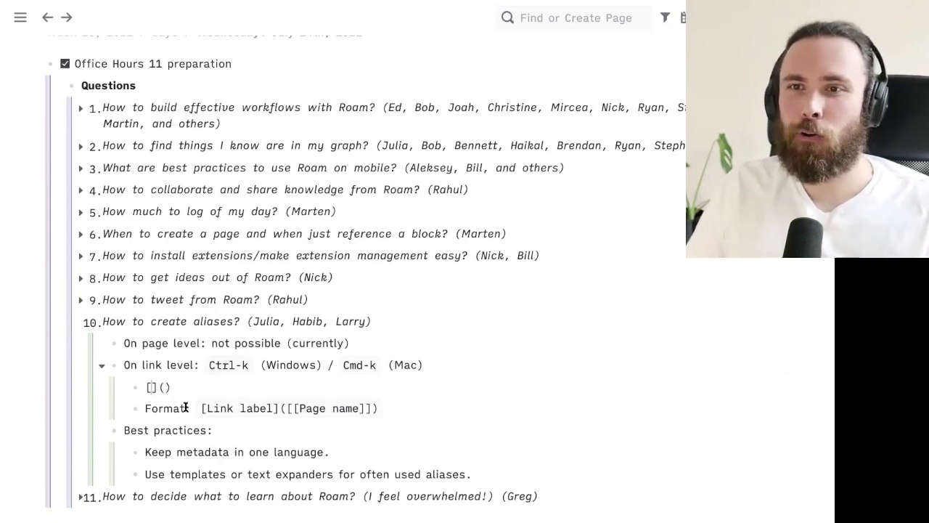
text(Link)
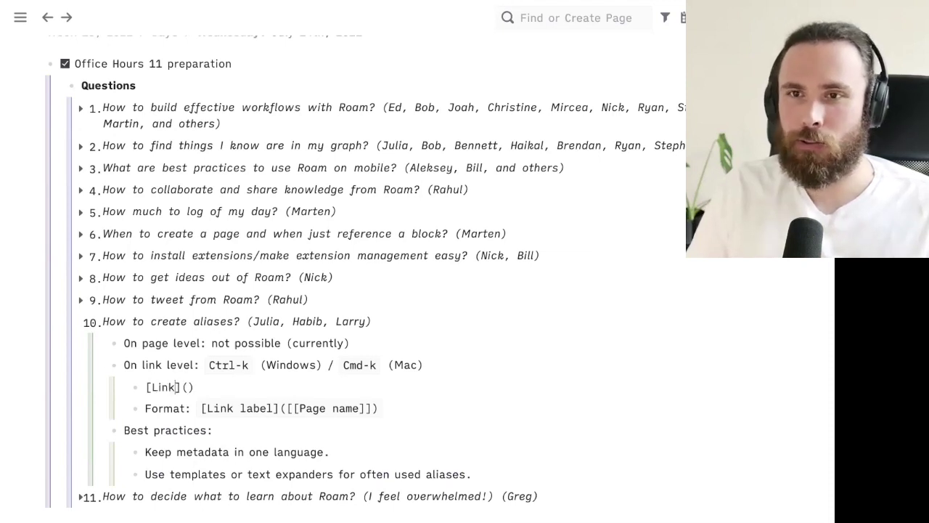
text( label]()
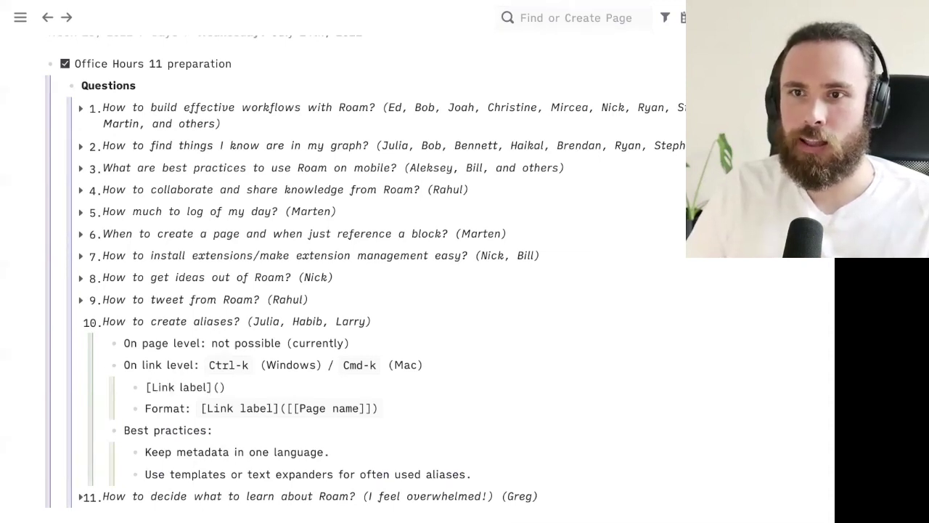
text([[Pasg)
key(BackSpace)
key(BackSpace)
text(ge name)
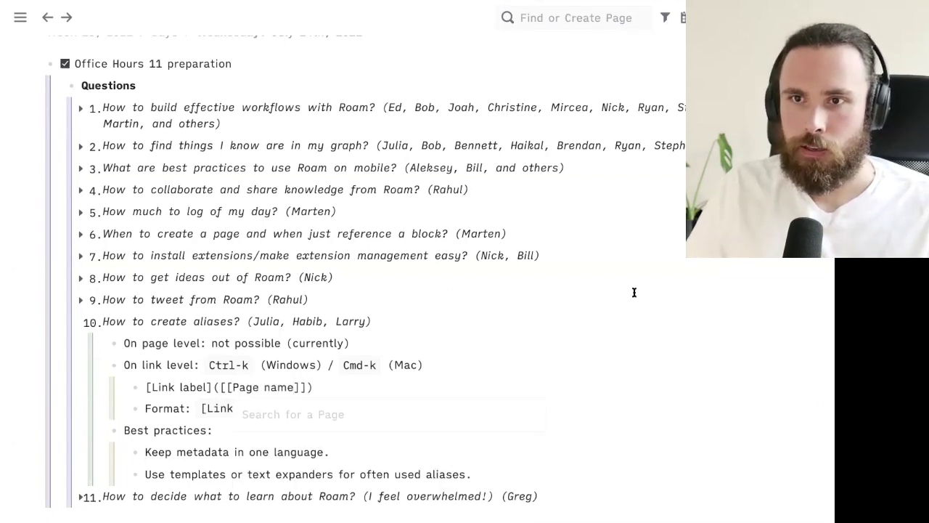
key(ctrl+a)
key(BackSpace)
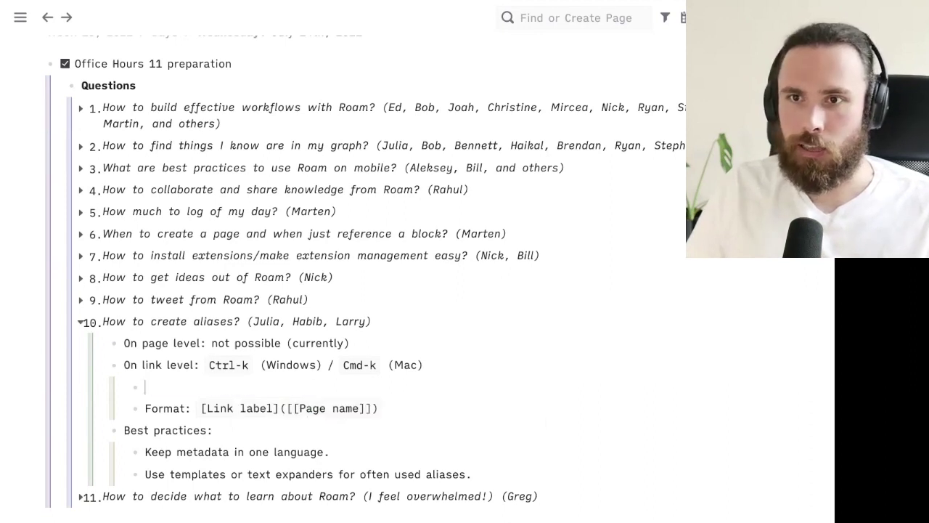
key(BackSpace)
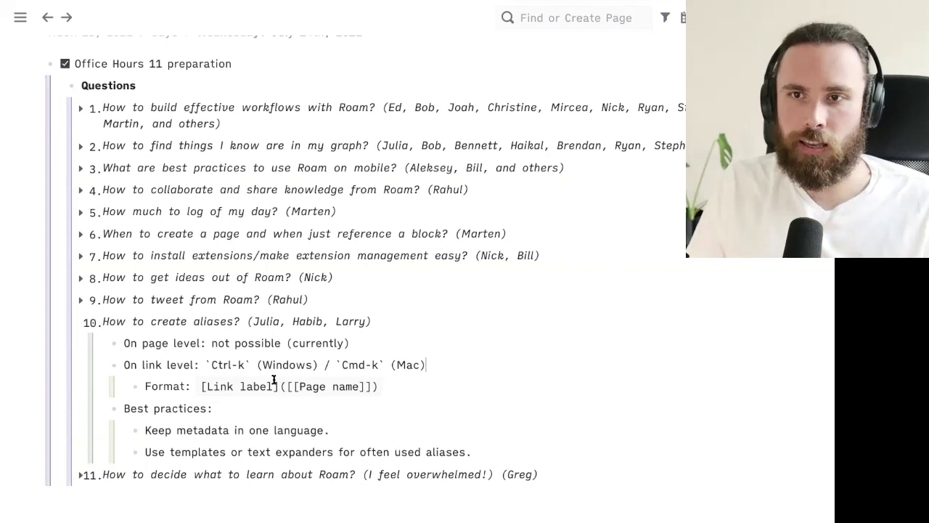
scroll(580, 359, down, 1)
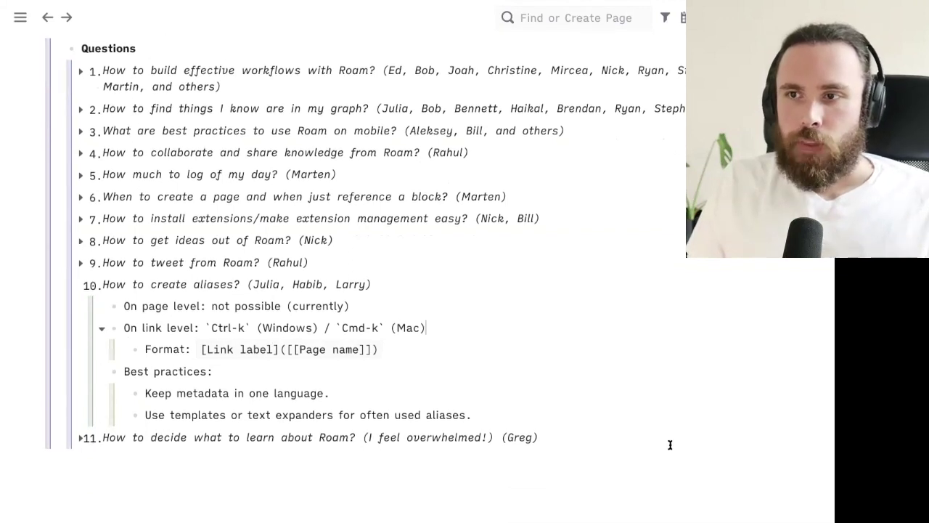
click(784, 452)
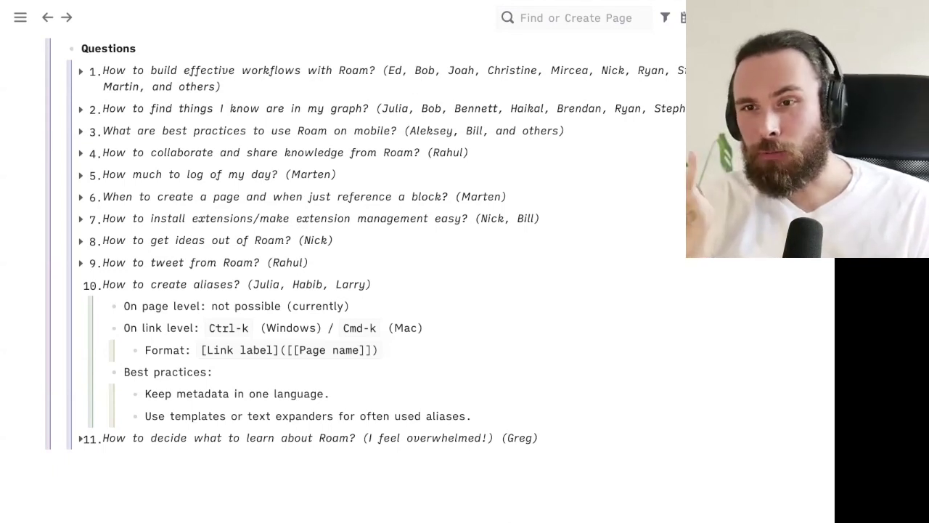
Insert the Book metadata template as a new bullet after the last alias best practice.
click(490, 419)
key(Return)
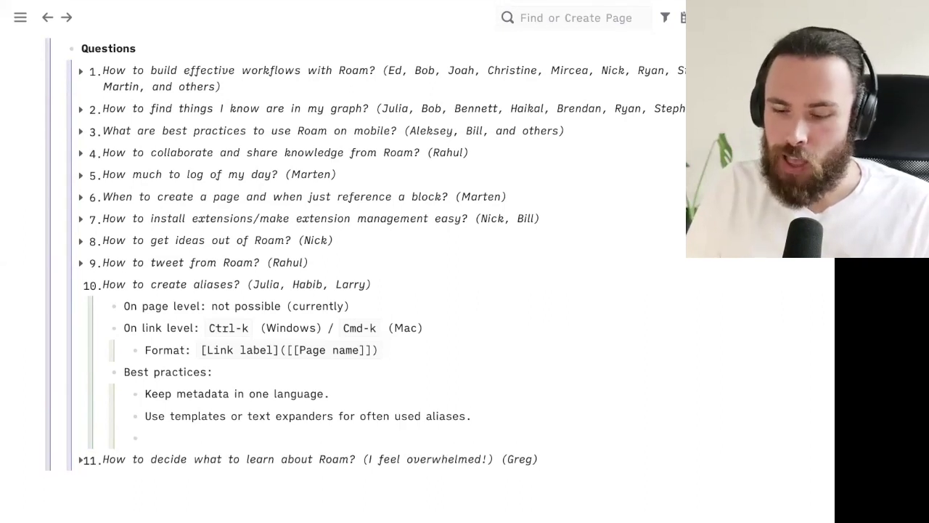
text(;;)
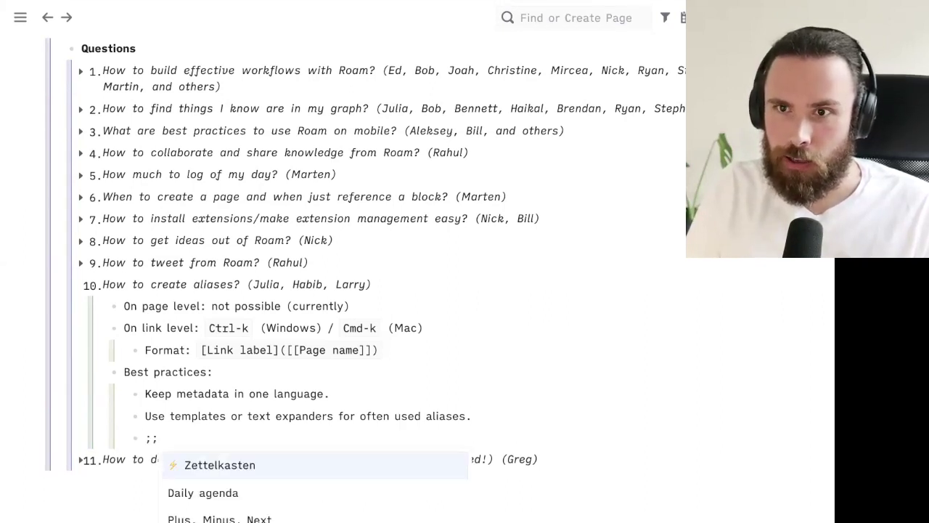
key(BackSpace)
key(BackSpace)
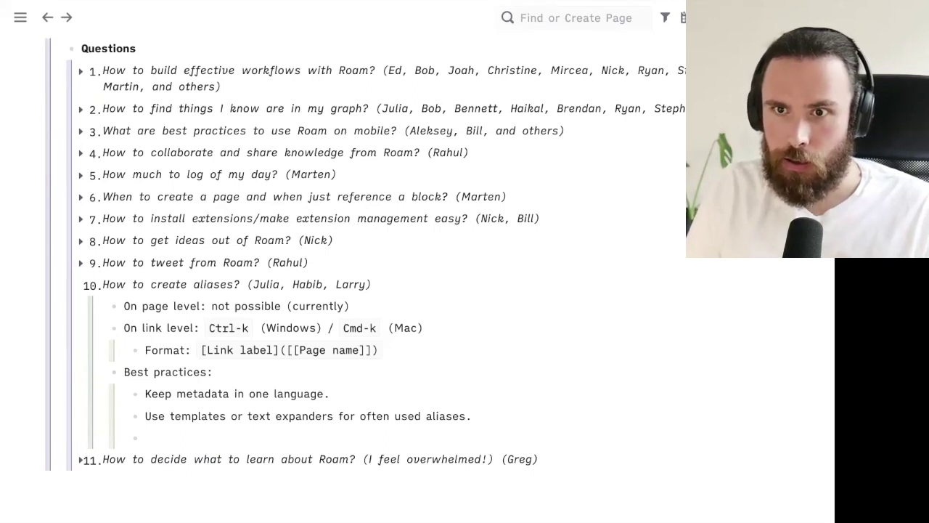
text(\)
key(Return)
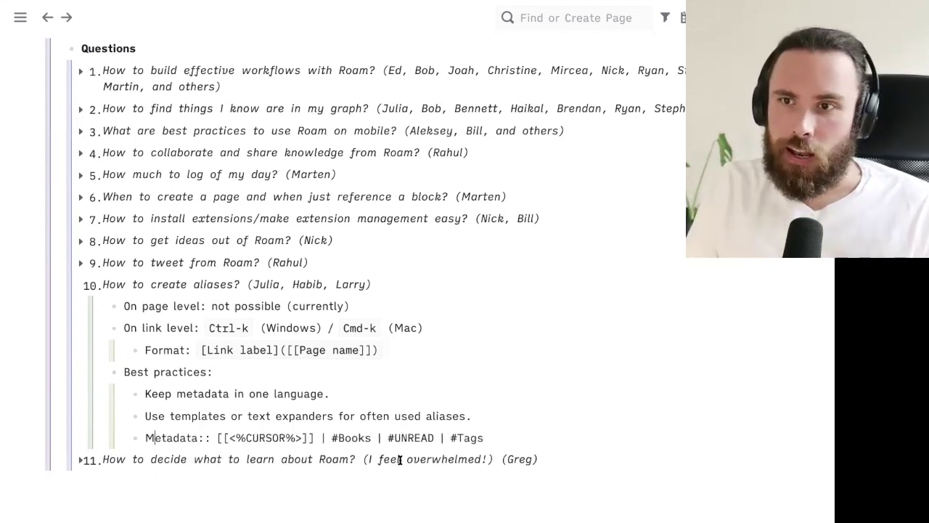
Change the template's #Books tag to lowercase #books and open the books page.
drag(330, 438, 434, 438)
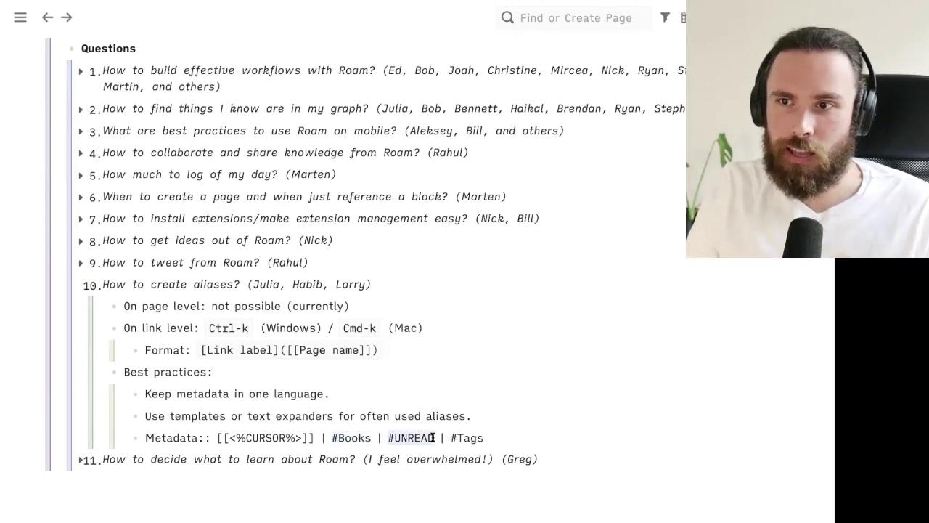
click(349, 435)
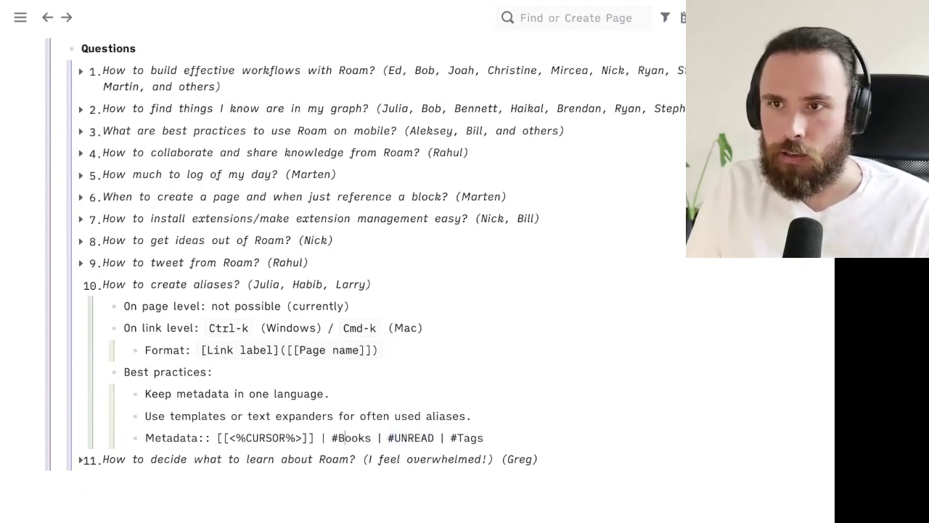
key(BackSpace)
text(b)
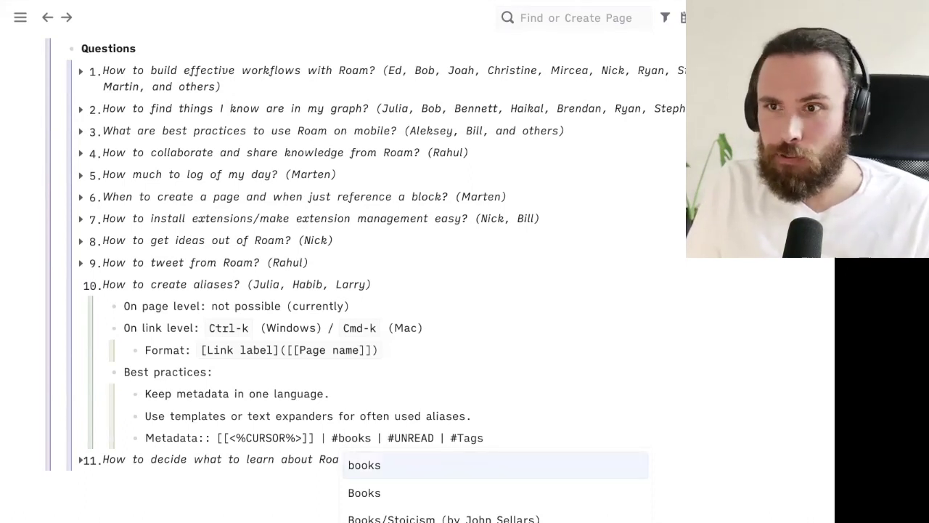
key(Escape)
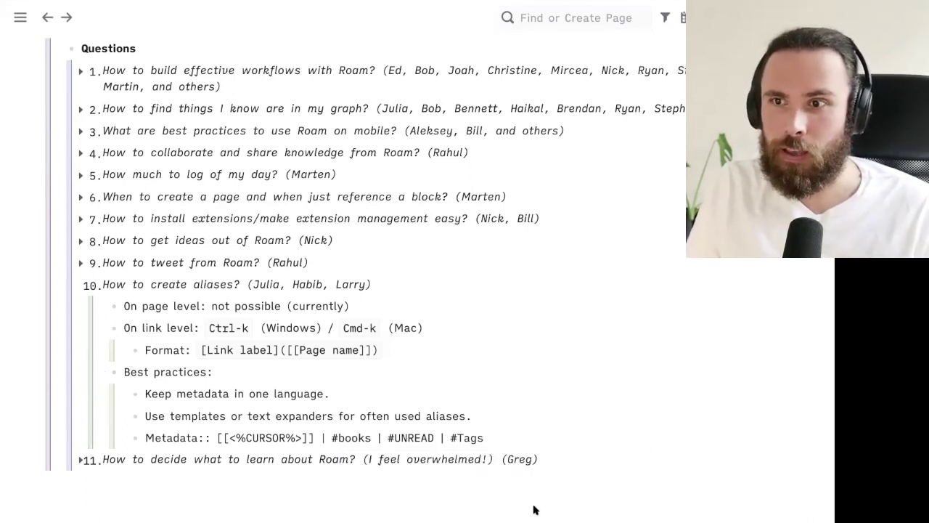
key(Escape)
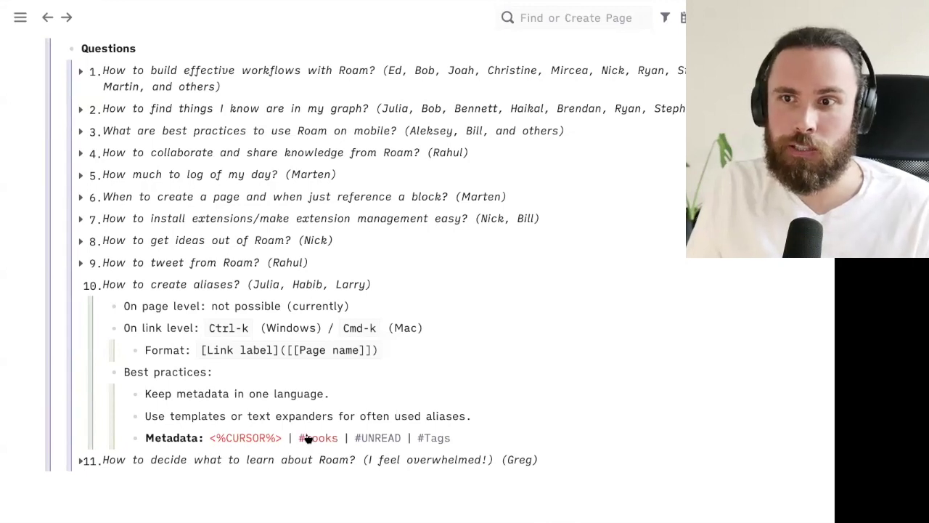
click(307, 439)
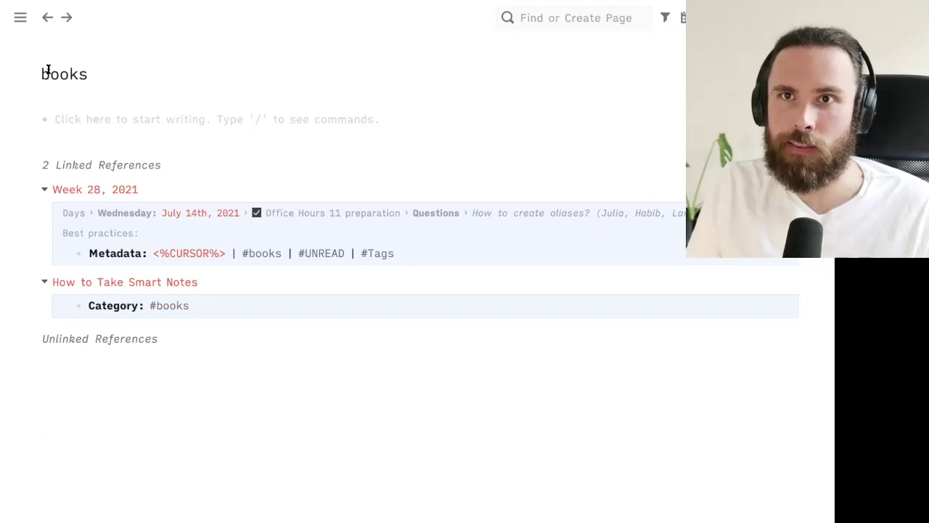
Rename the page to 'Books', accept merging into the existing Books page, and expand Psychology.
click(329, 76)
key(Home)
key(Delete)
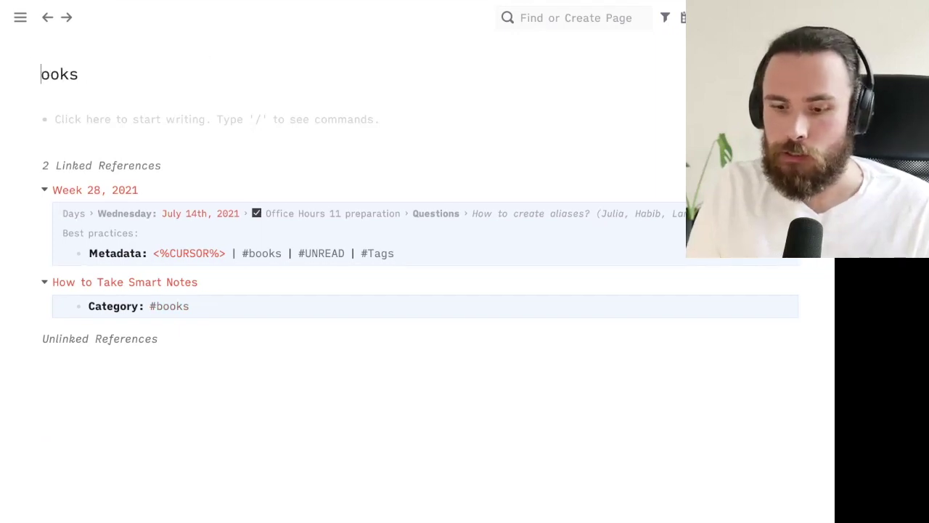
text(B)
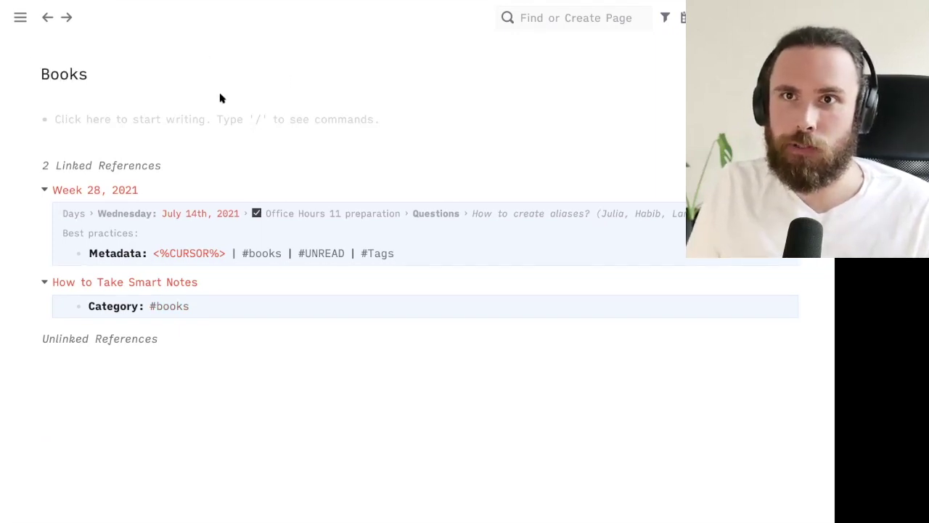
click(18, 122)
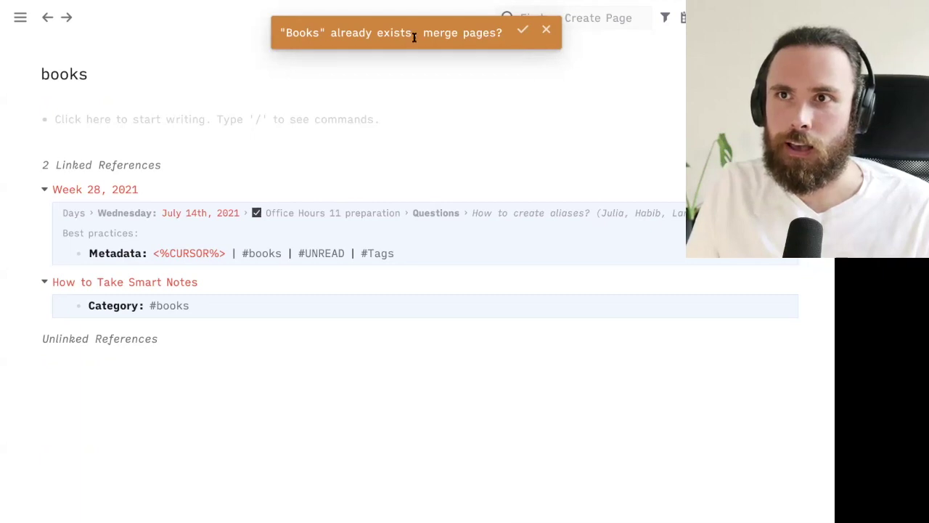
click(522, 32)
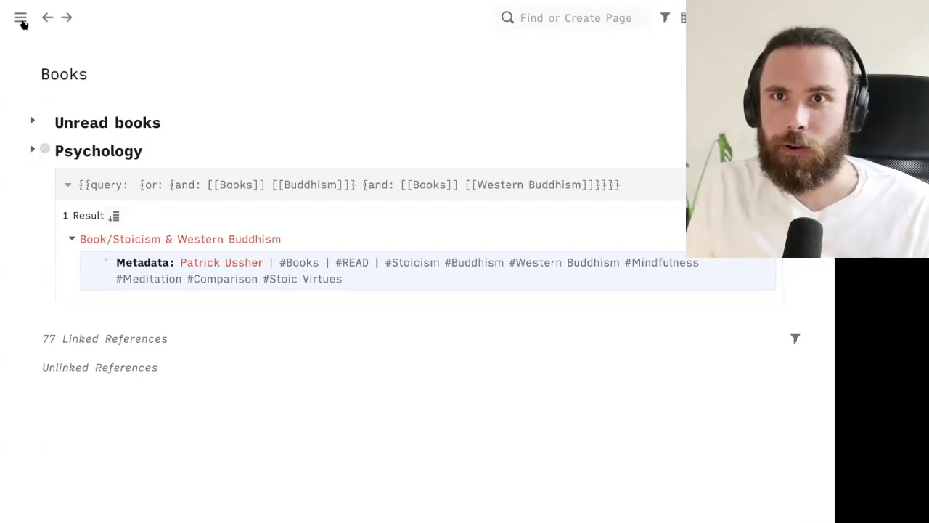
click(45, 18)
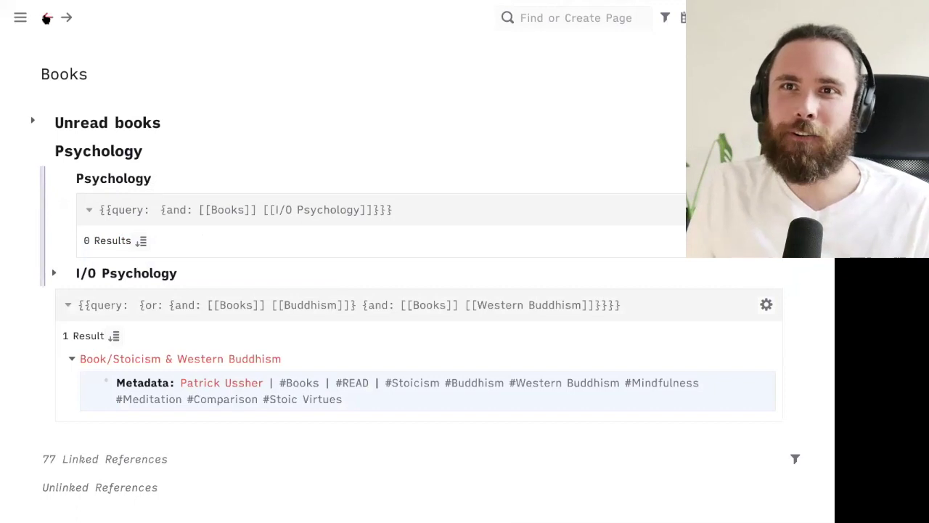
Go back to the July 14th daily page, collapse question 10's notes, and zoom into question 10.
click(45, 18)
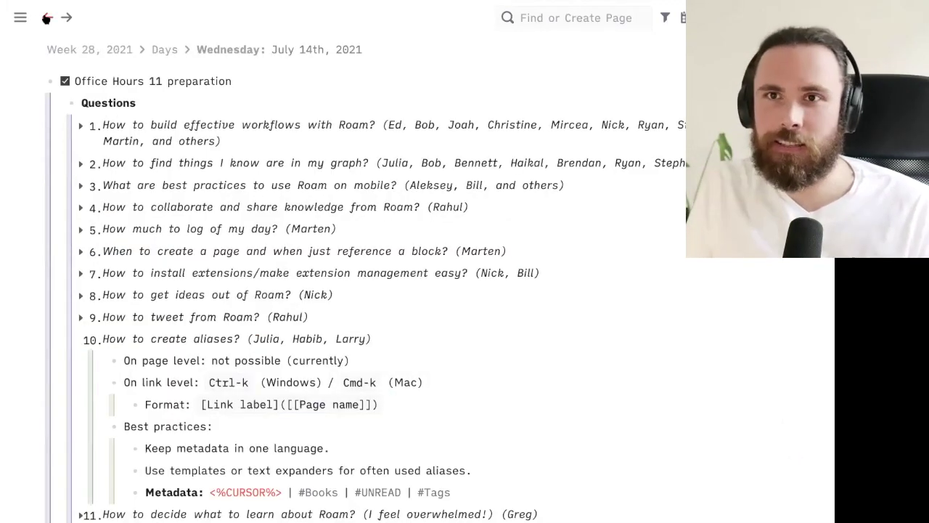
scroll(169, 301, down, 2)
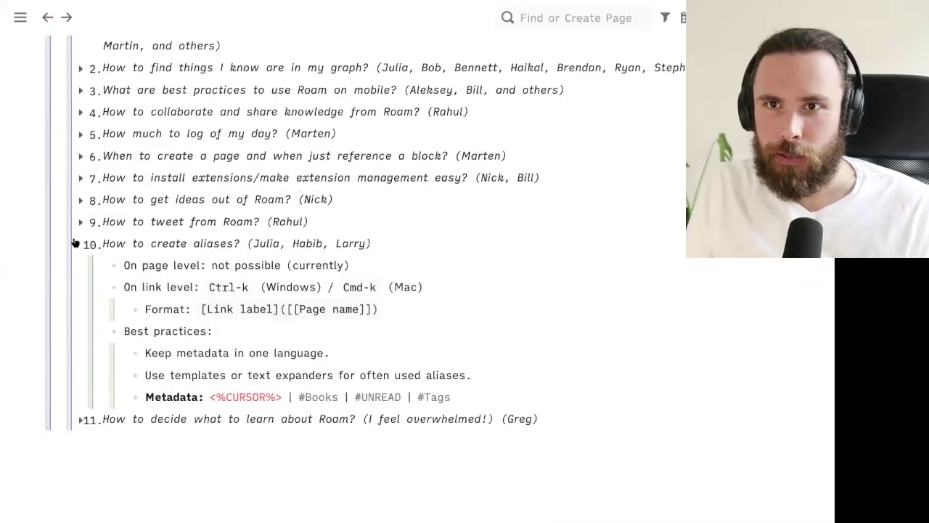
click(81, 244)
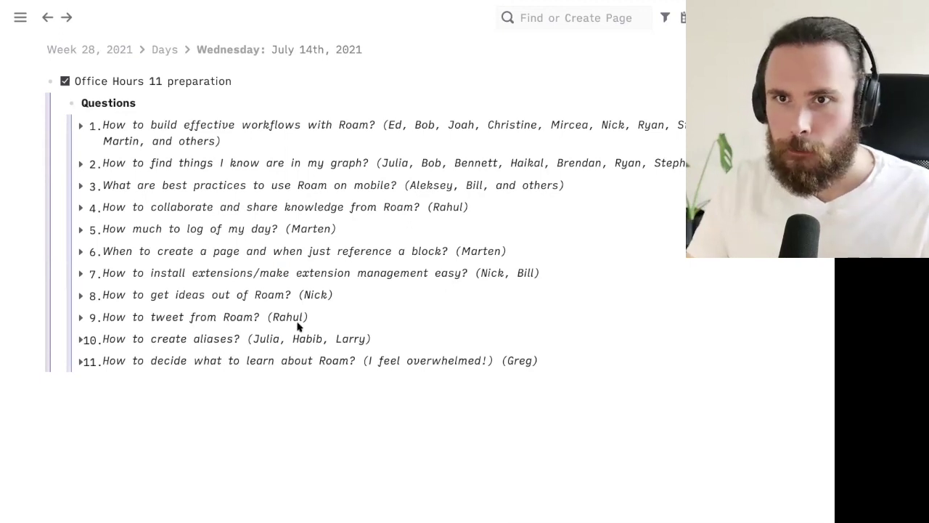
click(166, 322)
click(84, 339)
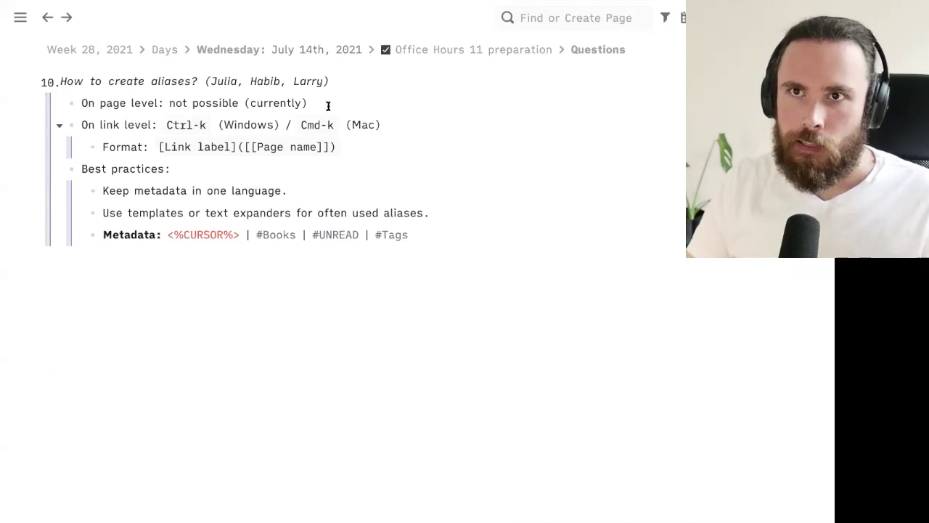
Under 'On page level', add an indented 'Plugin:' note with the plugin link and the ;;ns snippet.
key(Return)
key(Tab)
text(Plugin:)
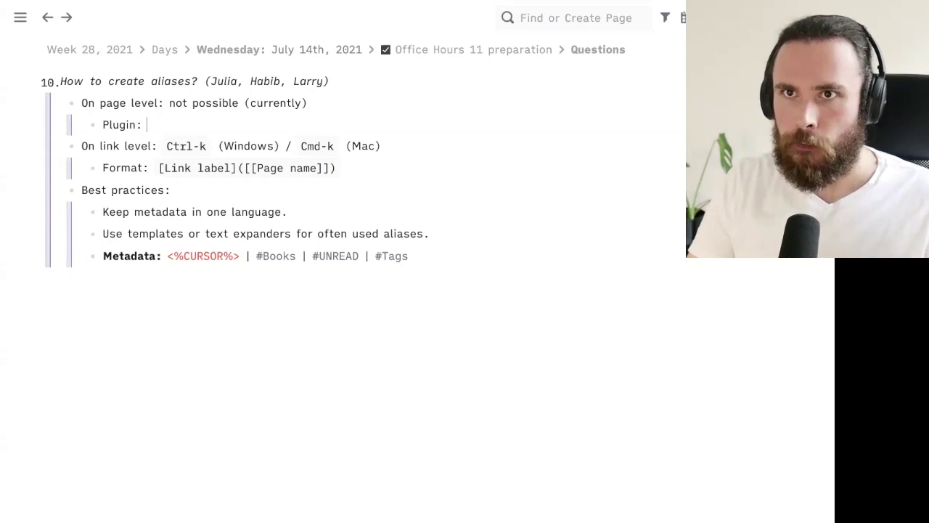
text(https://roamjs.com/docs/extensions/page-synonyms)
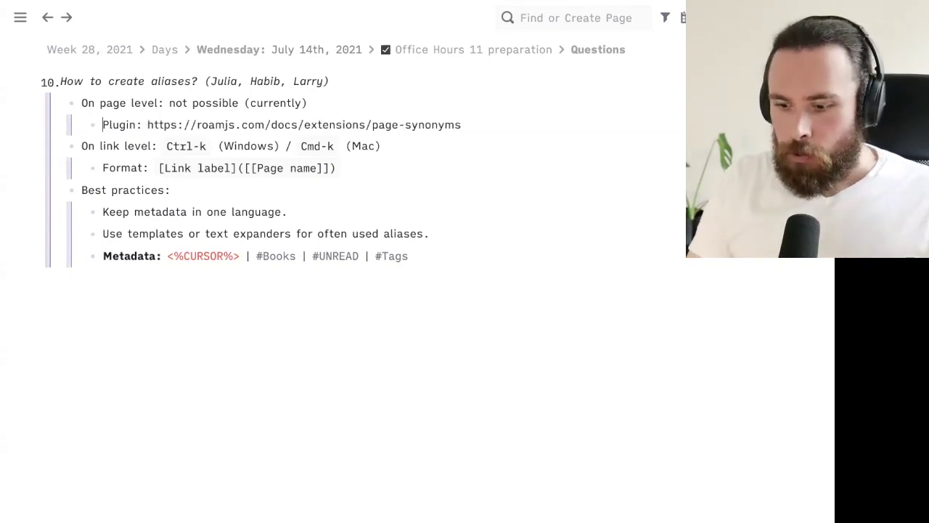
click(103, 125)
text(;;ns)
key(Return)
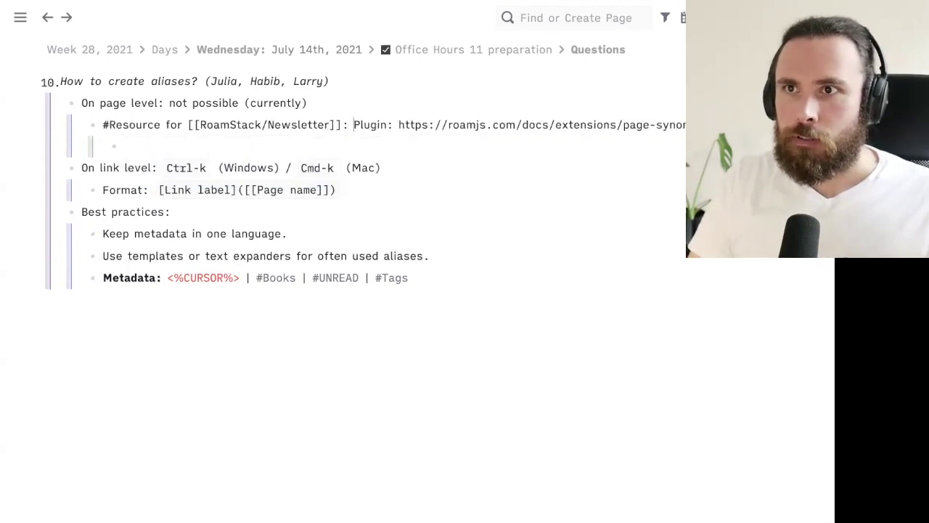
Move the plugin URL into a child block, label the note 'Page synonyms', and return to Questions.
click(380, 125)
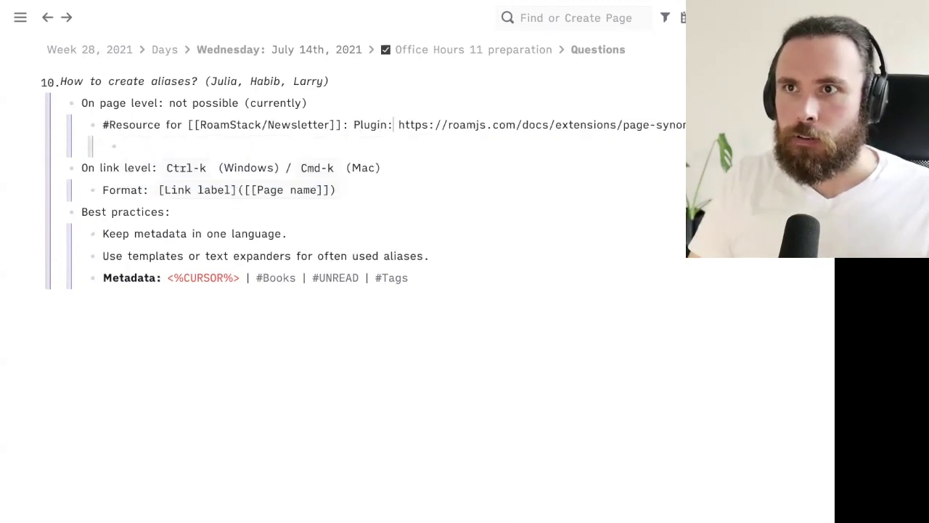
key(shift+End)
key(ctrl+x)
key(Down)
key(ctrl+v)
key(Up)
text(Page synonyms)
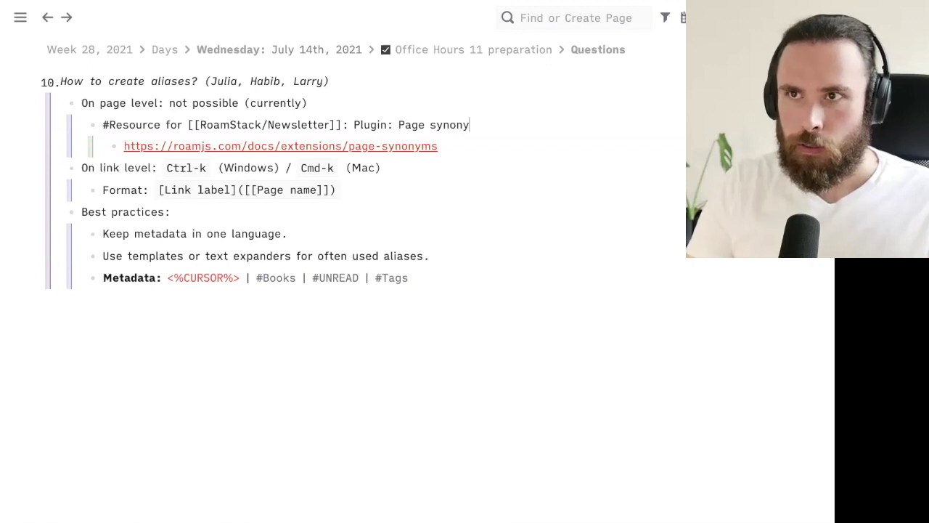
click(103, 390)
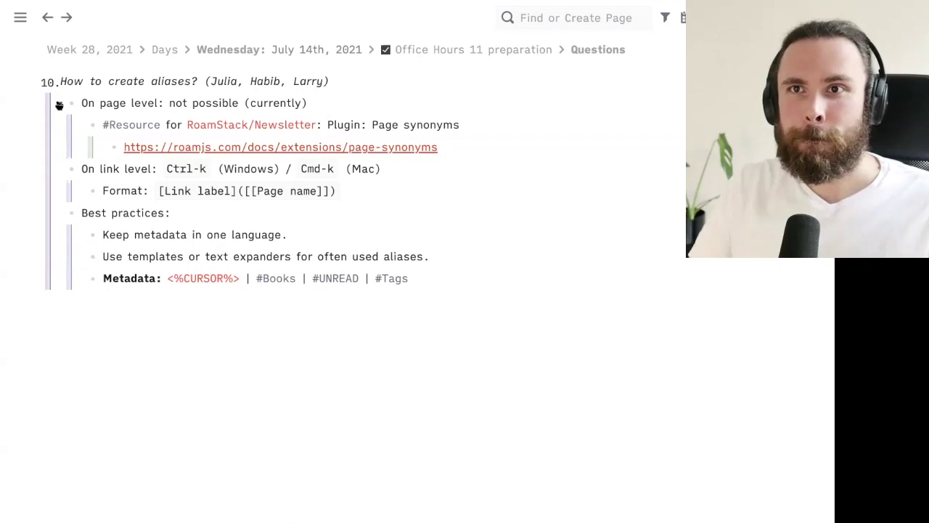
click(597, 51)
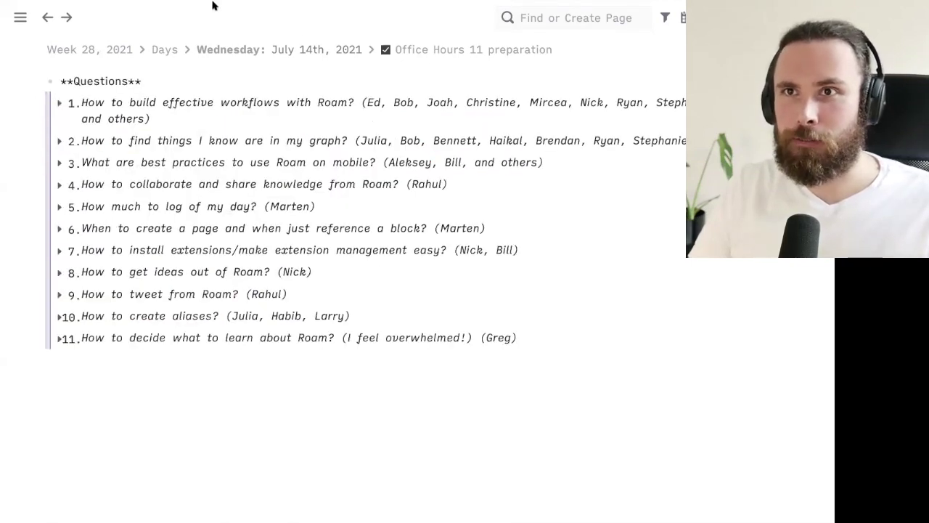
Expand question 11 and start editing its first answer bullet.
click(59, 340)
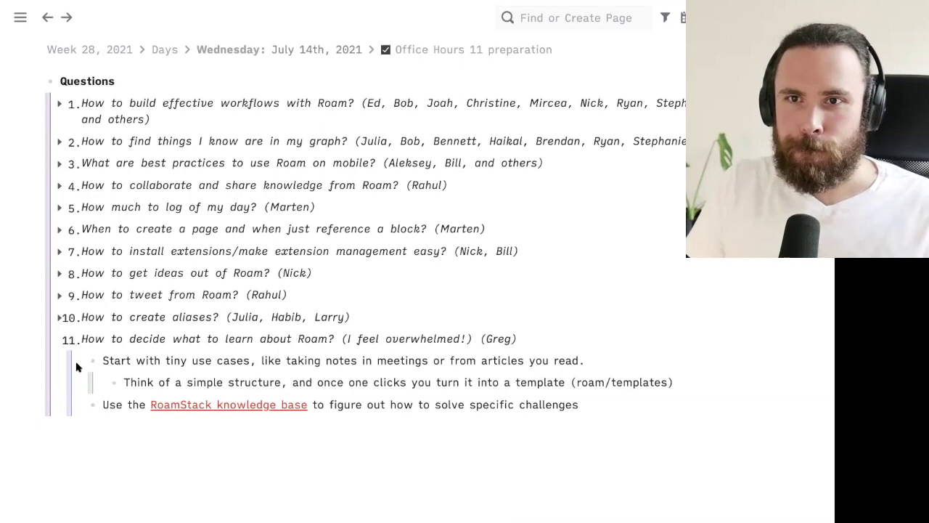
click(188, 360)
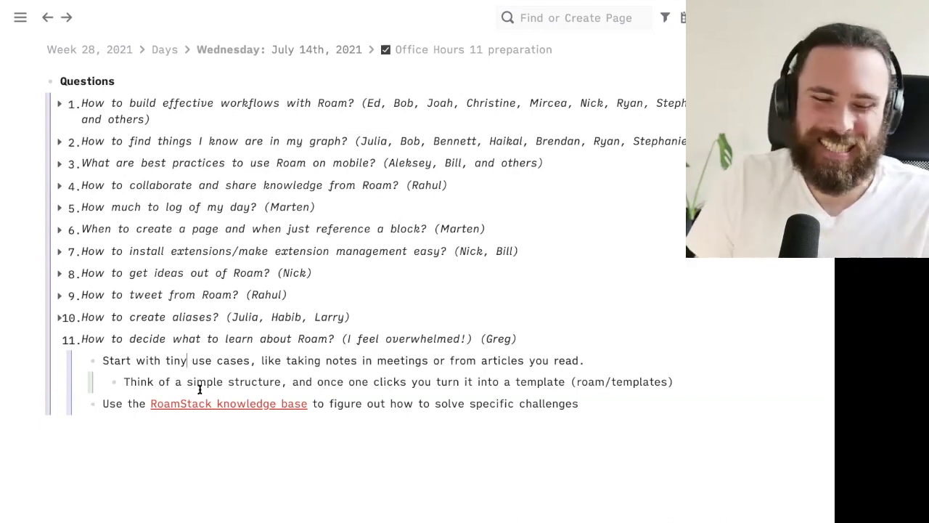
Adjust the RoamStack knowledge base link under question 11, then start editing question 11's text.
click(318, 404)
click(504, 403)
drag(493, 404, 328, 403)
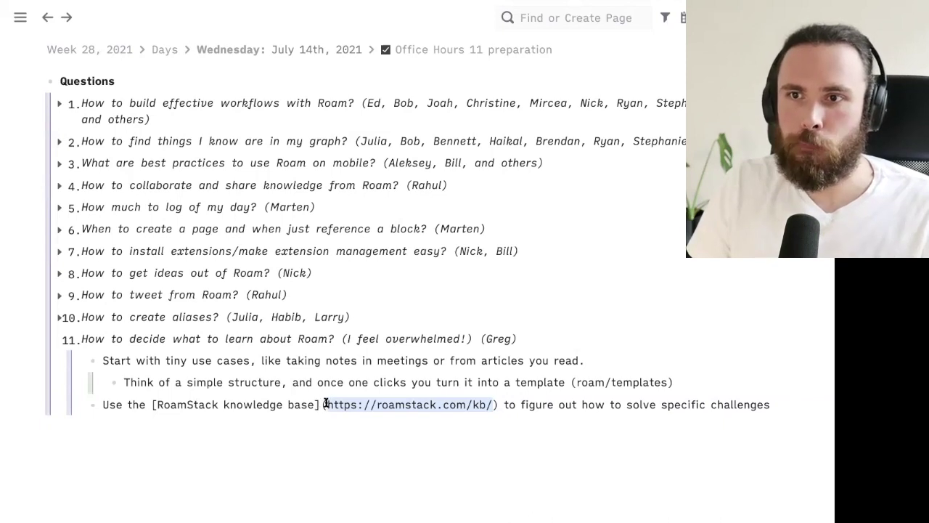
click(326, 403)
shift+click(496, 406)
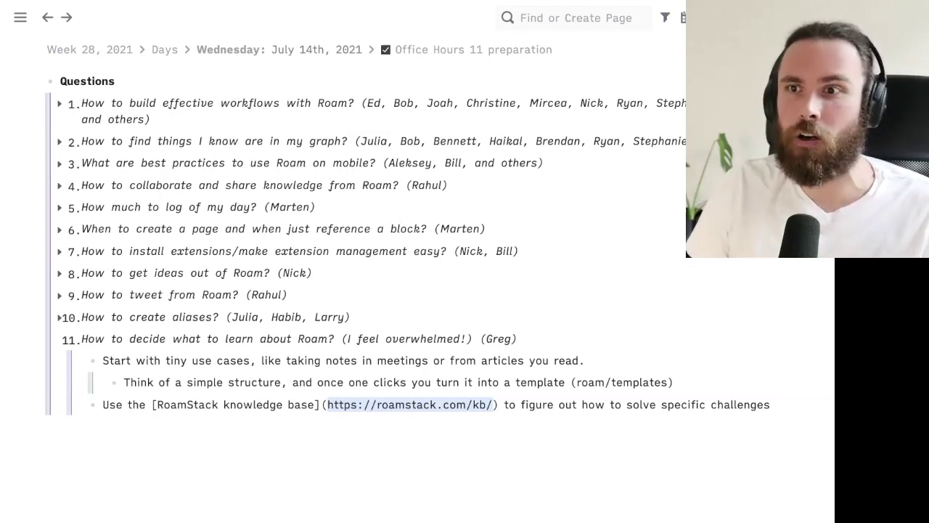
click(308, 458)
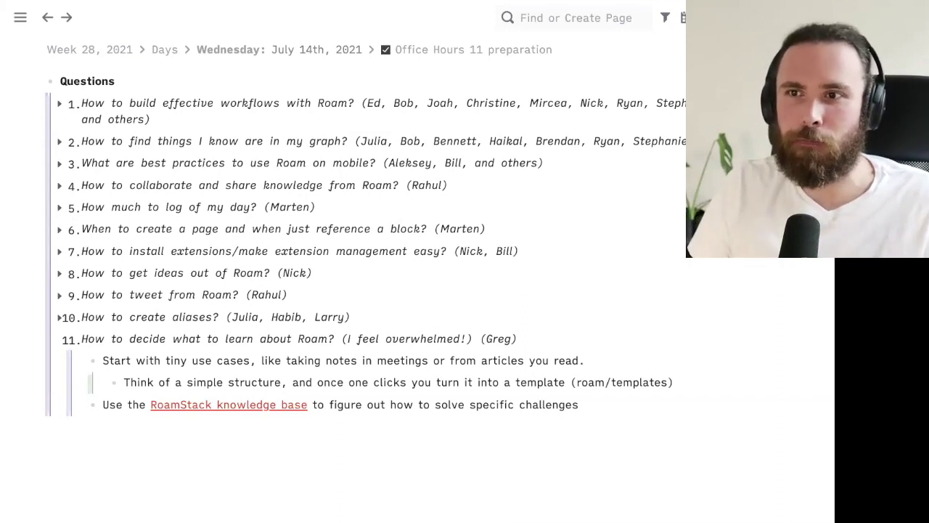
click(451, 338)
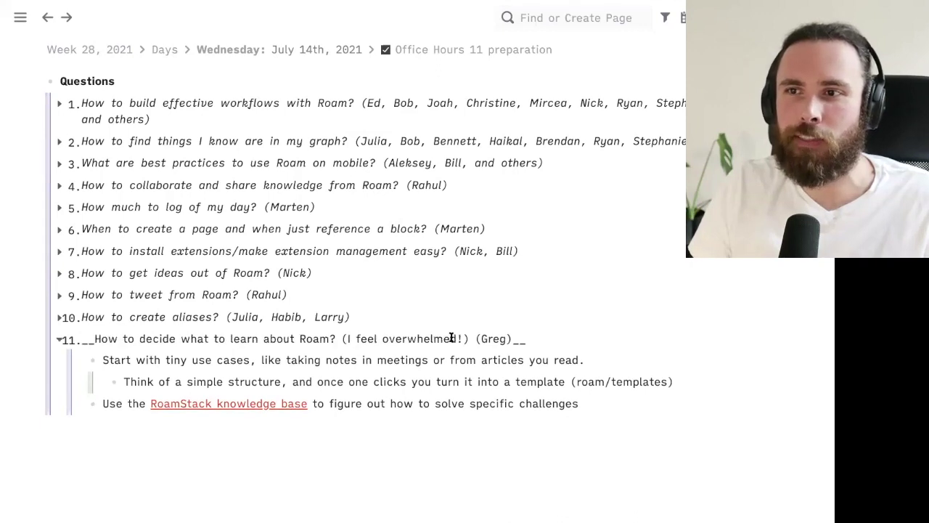
Select 'overwhelmed' in question 11, then expand question 1 to show its systems-perspective answer.
double_click(441, 337)
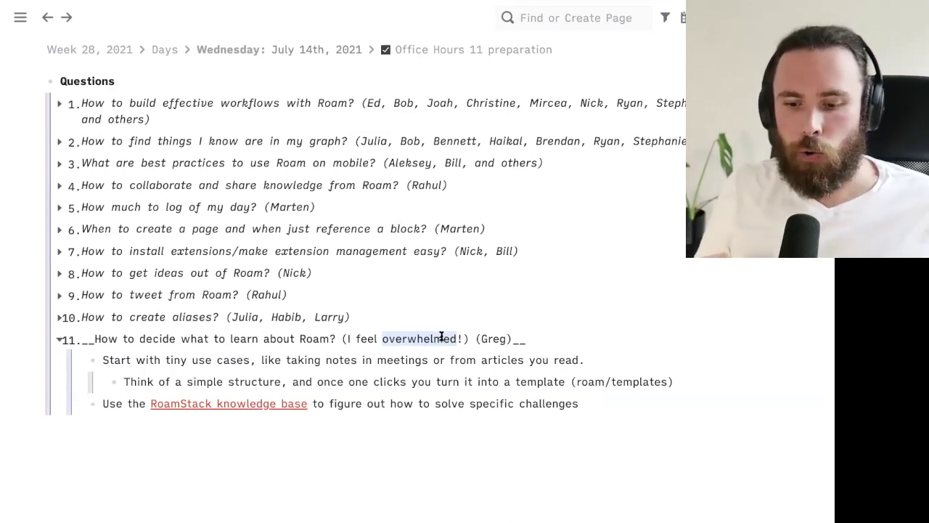
click(57, 105)
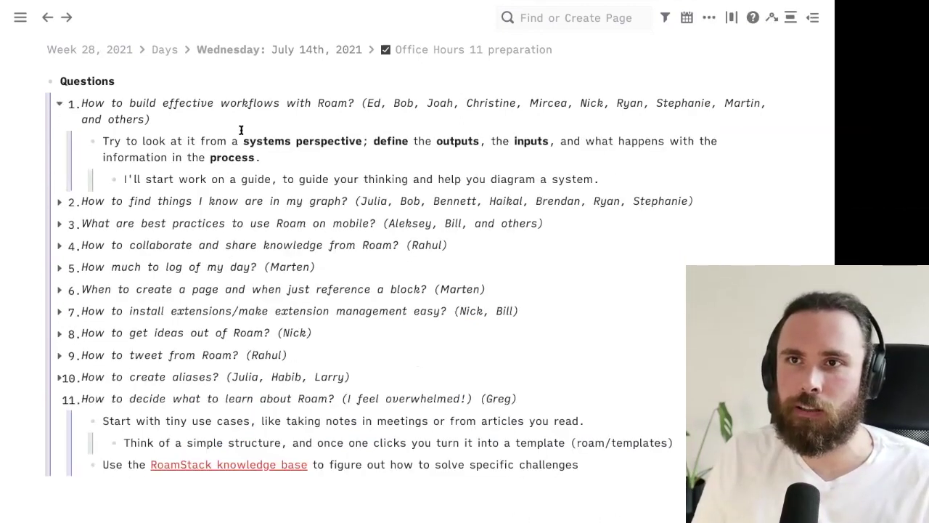